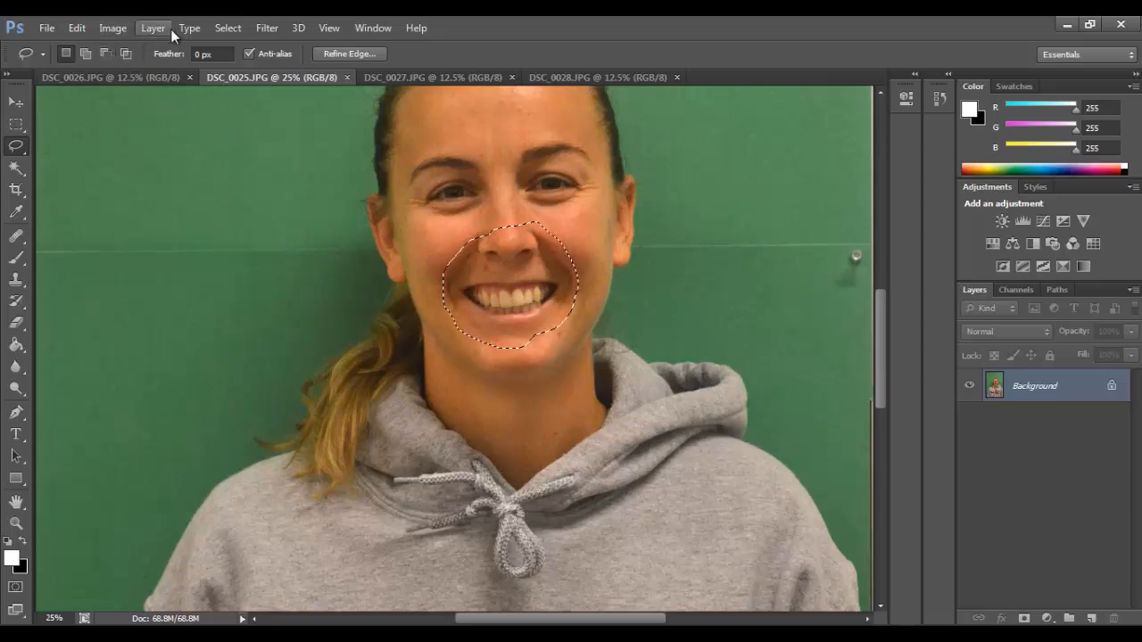
Feather the lasso selection around the smiling mouth in DSC_0025.JPG with a radius of 6 pixels
left_click(234, 28)
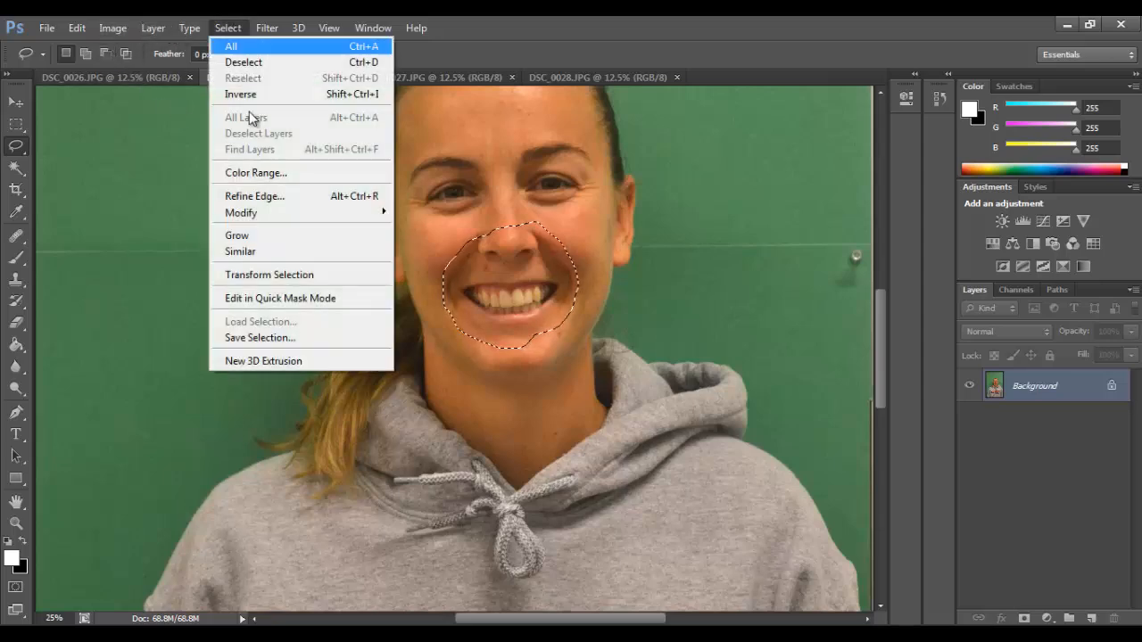
mouse_move(269, 215)
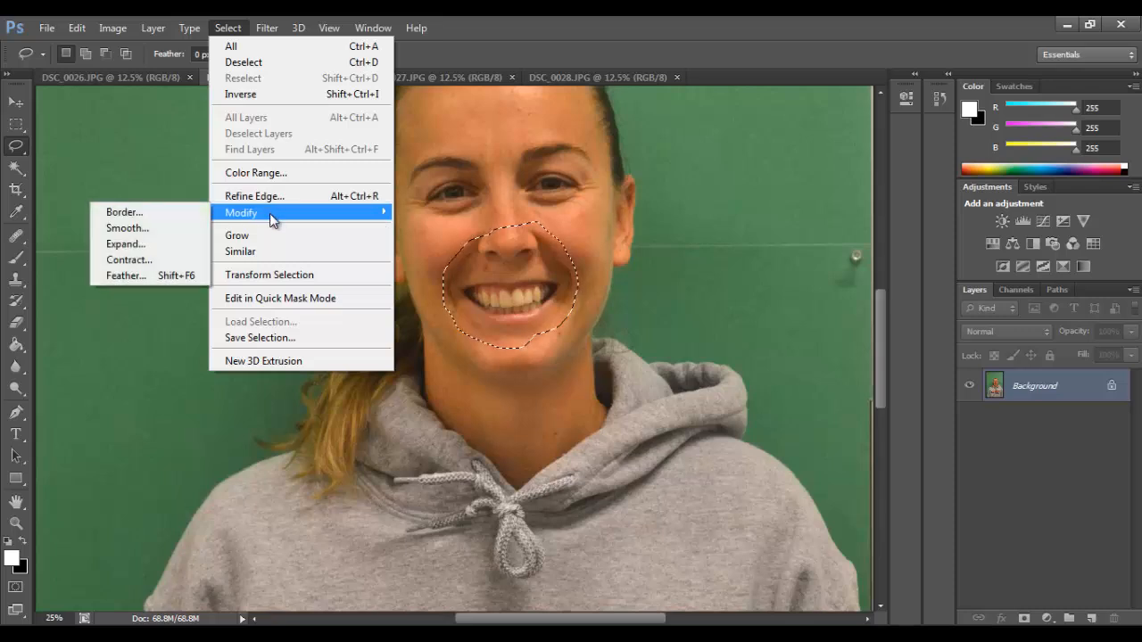
left_click(178, 277)
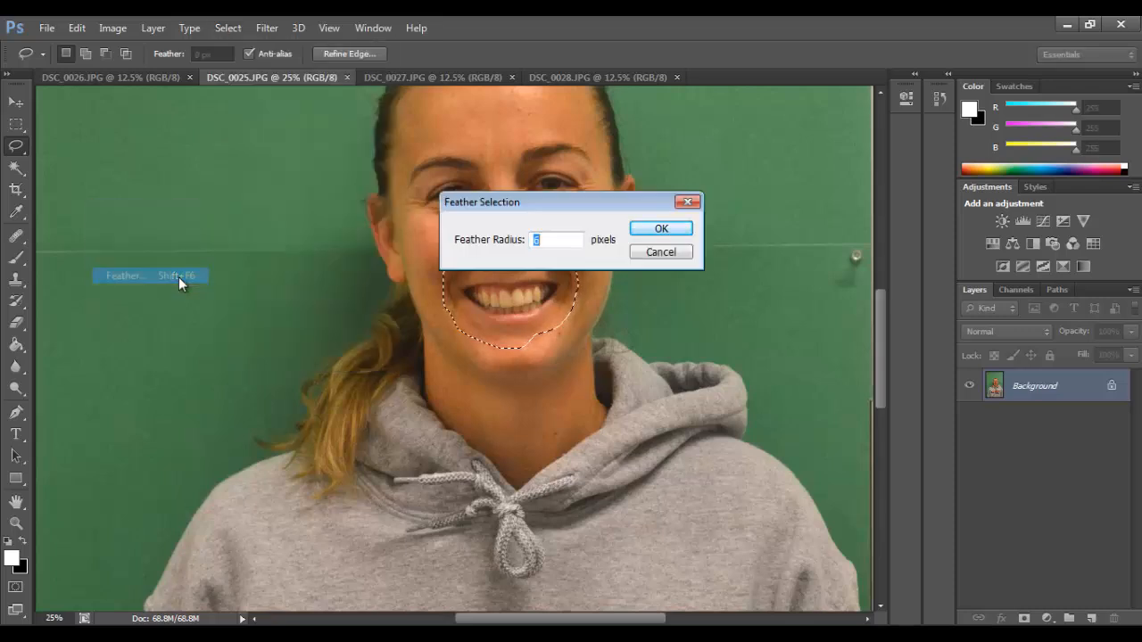
left_click(657, 229)
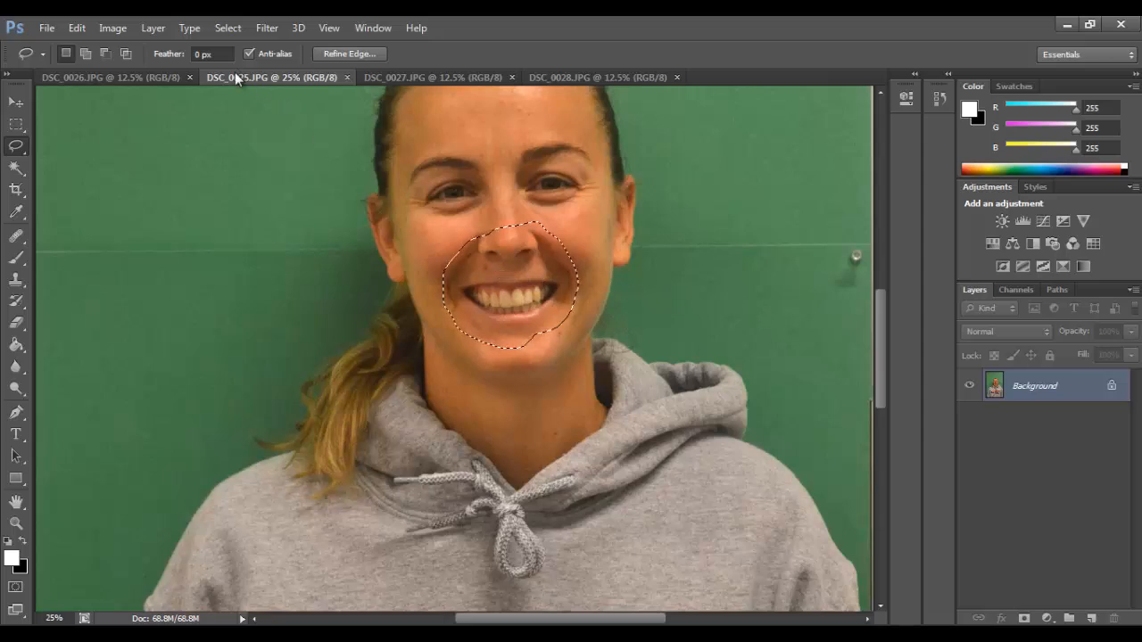
Paste the copied mouth into DSC_0026.JPG and position it over the man's mouth
left_click(131, 78)
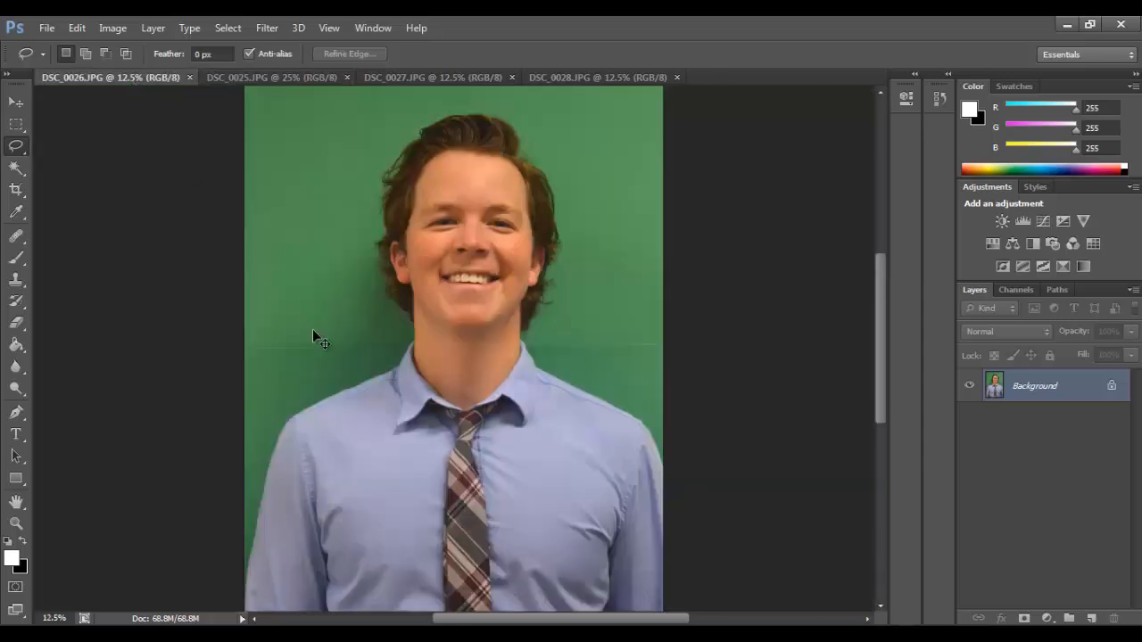
key("ctrl+v")
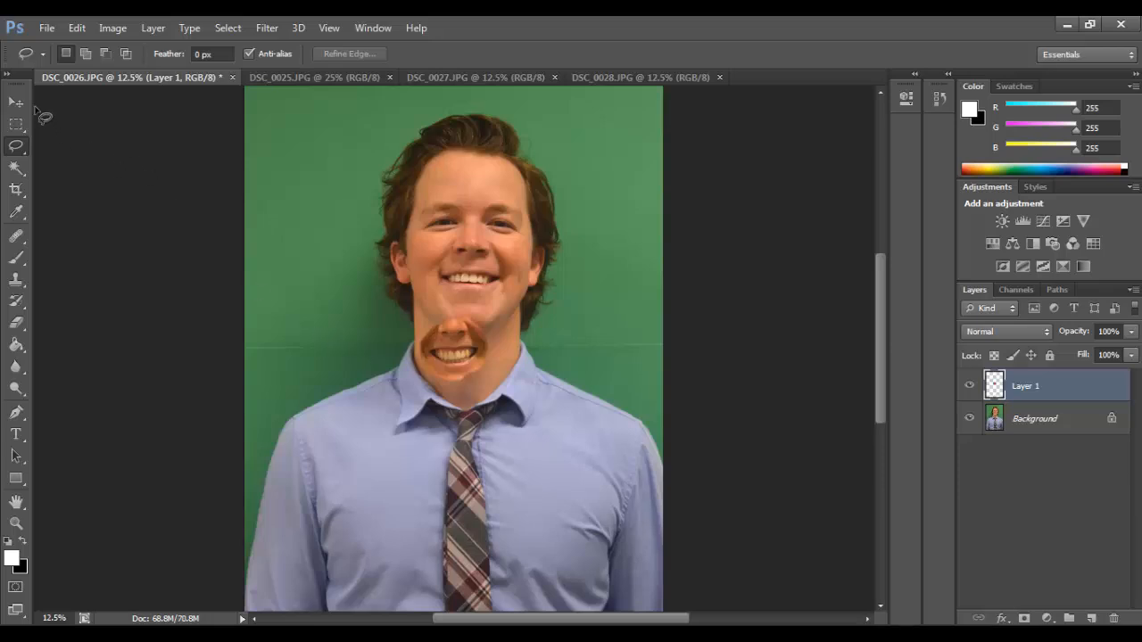
left_click(17, 105)
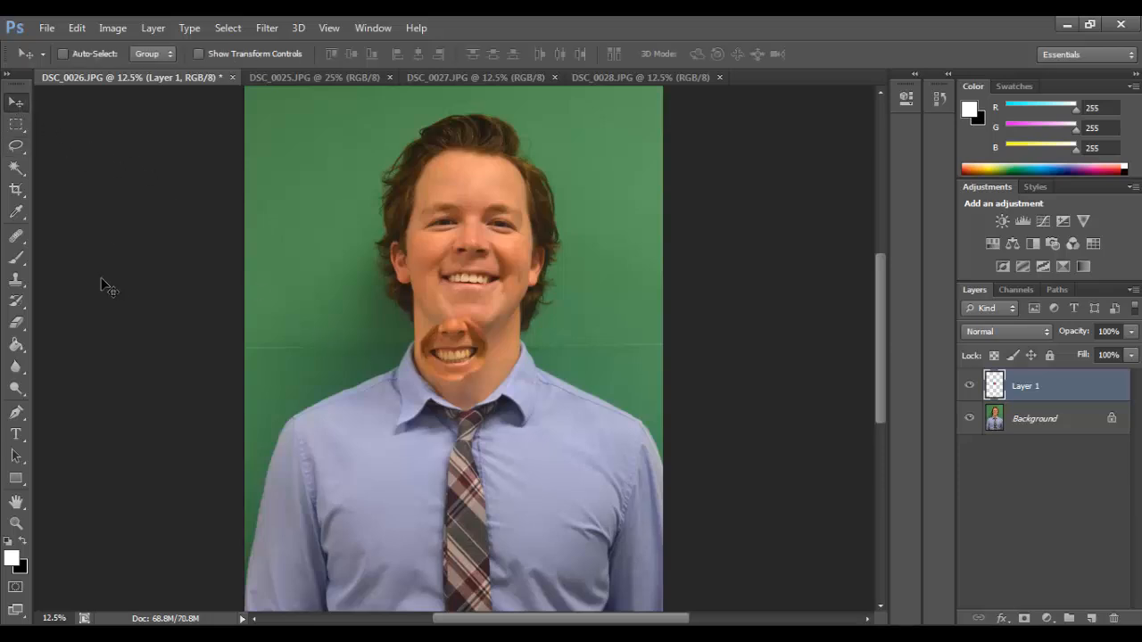
left_click_drag(440, 350, 456, 283)
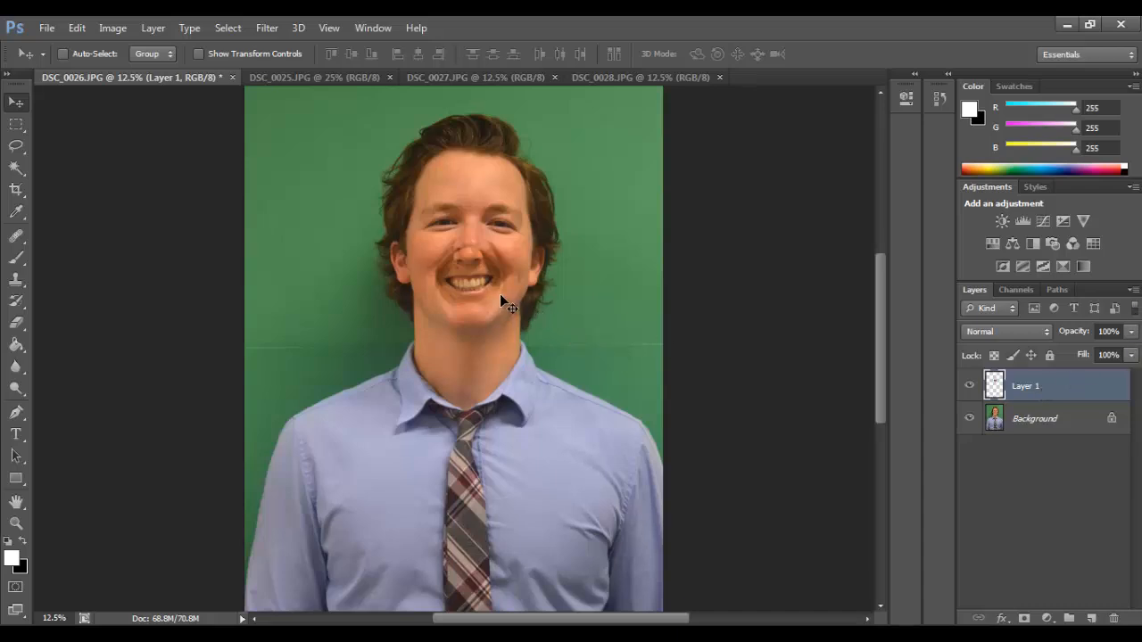
mouse_move(481, 286)
left_mouse_down()
mouse_move(487, 326)
mouse_move(481, 282)
left_mouse_up()
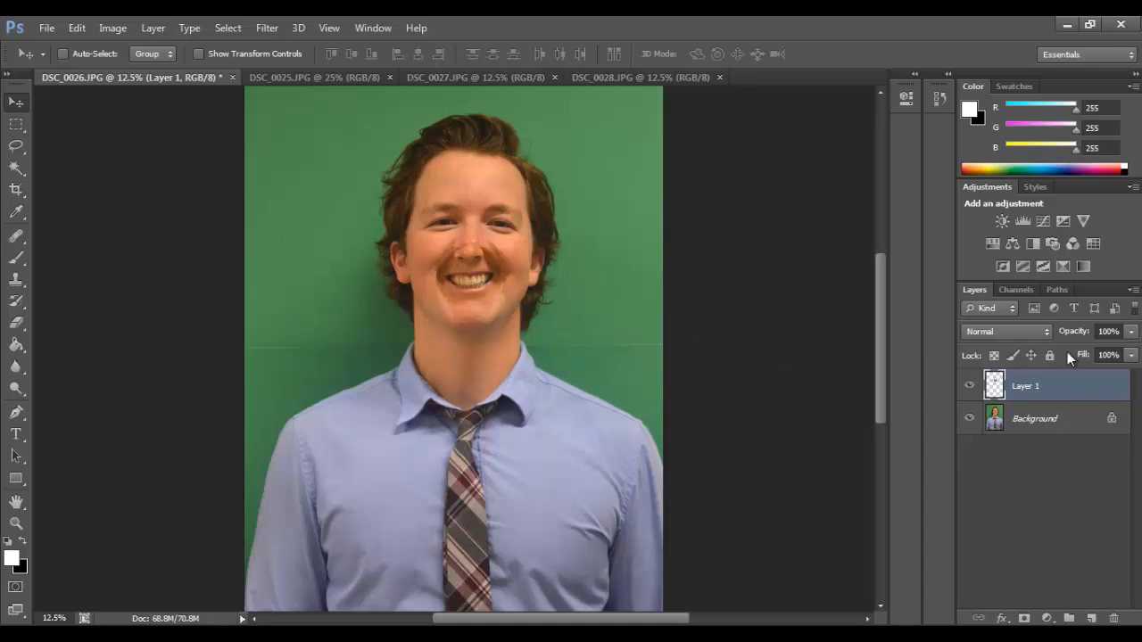
Lower Layer 1's opacity to 60% and shift the pasted mouth to line up with the mouth beneath
key("ctrl+plus")
key("ctrl+plus")
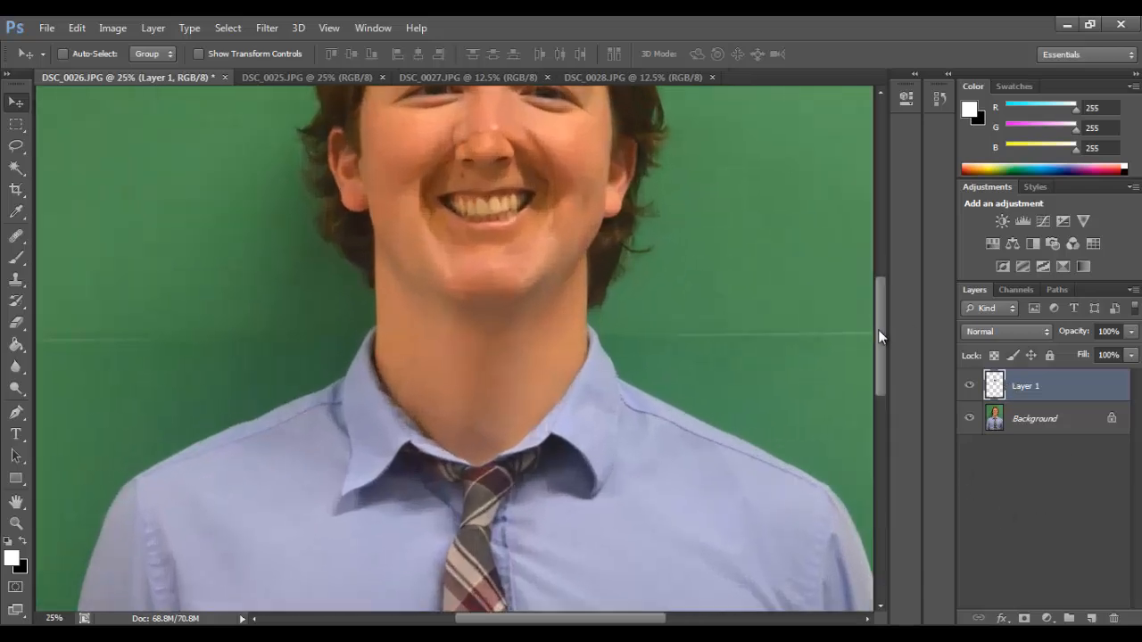
left_click_drag(878, 329, 878, 306)
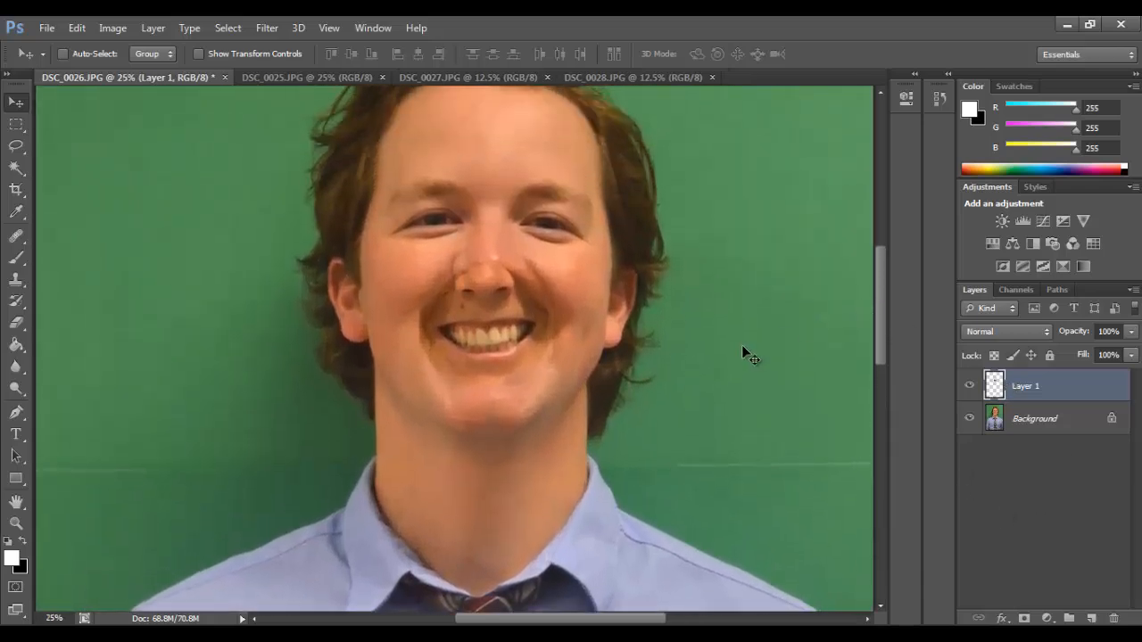
key("ctrl+plus")
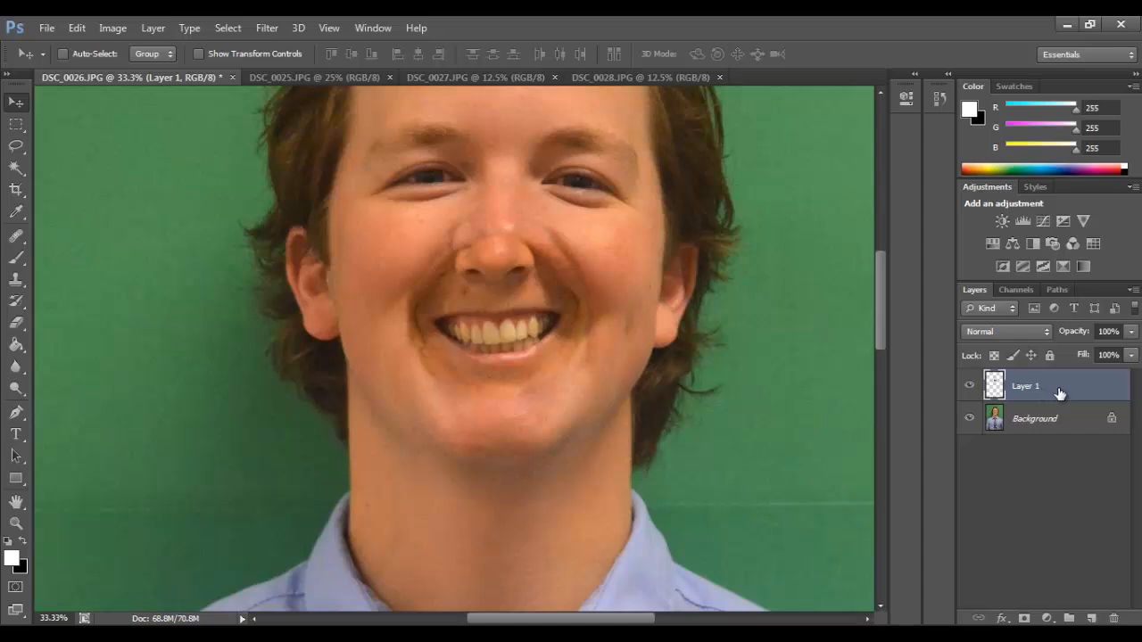
left_click(1131, 332)
left_click(1098, 349)
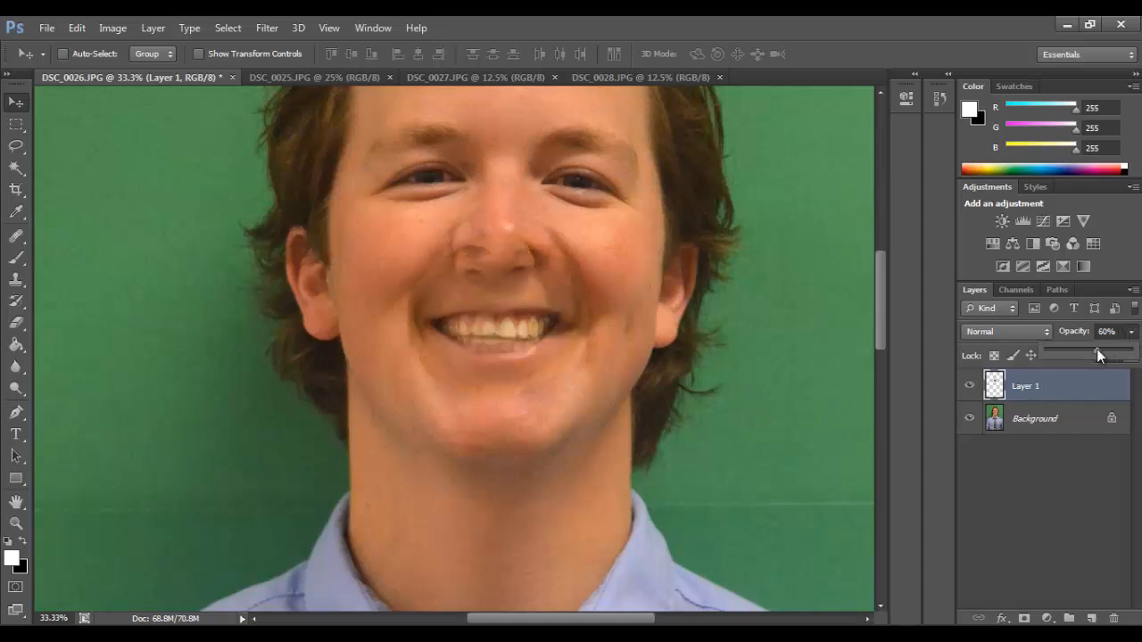
mouse_move(548, 286)
left_mouse_down()
mouse_move(532, 319)
mouse_move(531, 291)
mouse_move(535, 299)
left_mouse_up()
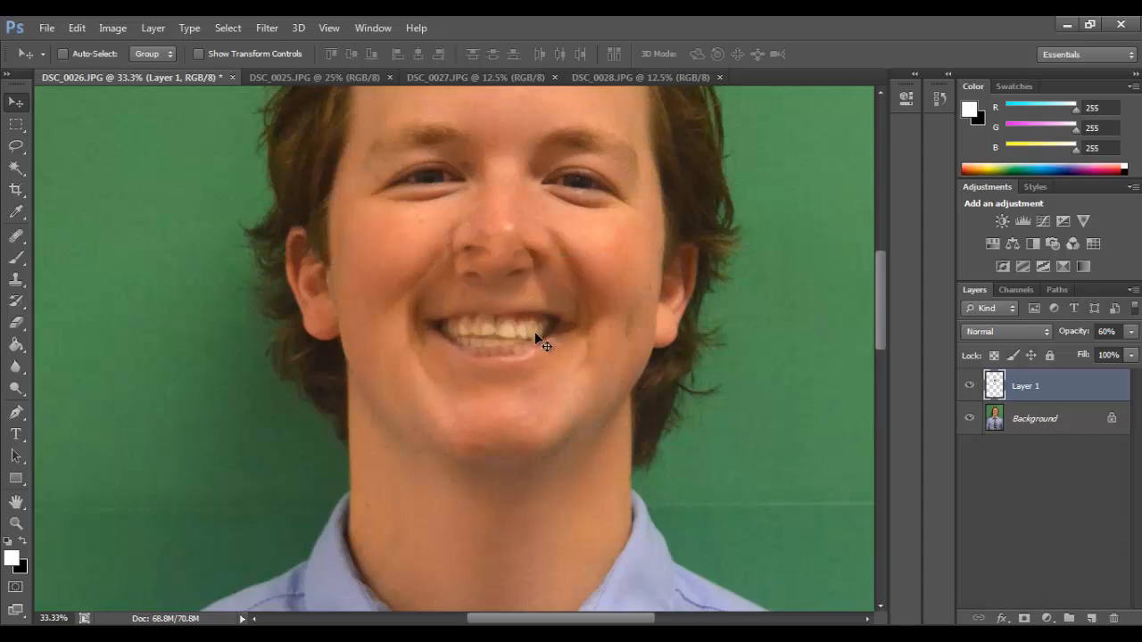
Rotate the pasted mouth clockwise by about 4.3° and reposition it over the man's smile
left_click(76, 28)
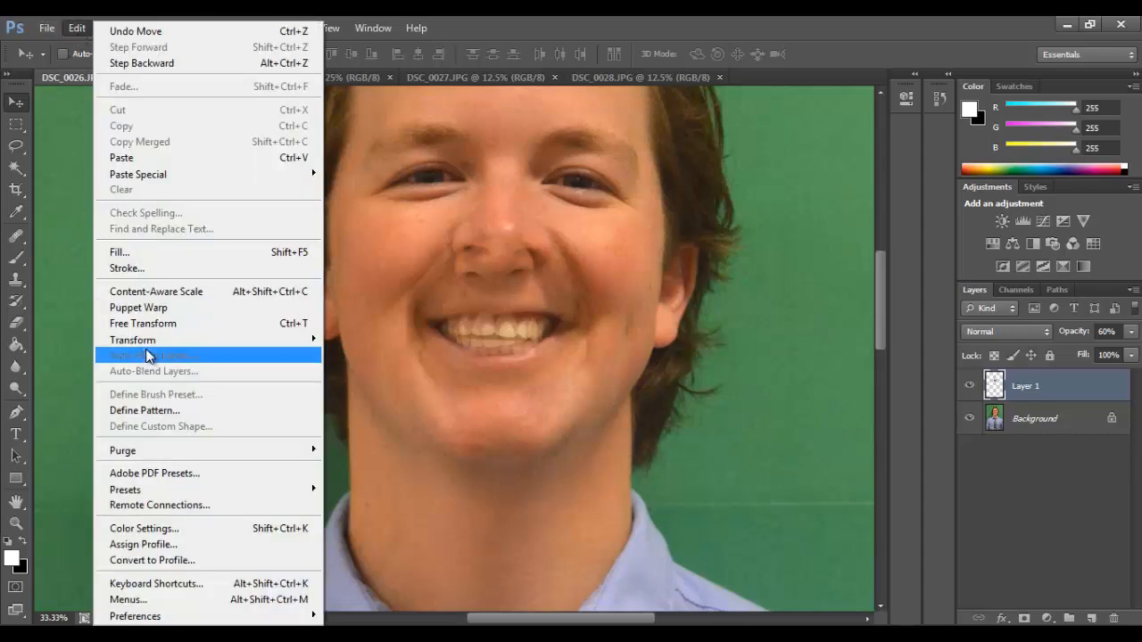
mouse_move(152, 343)
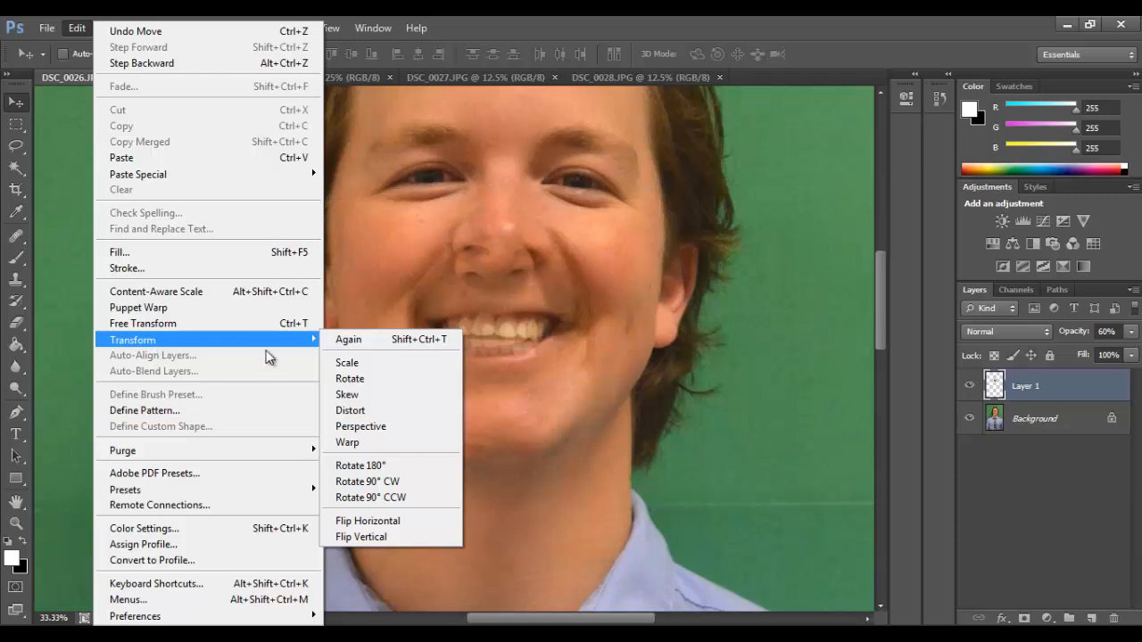
left_click(365, 382)
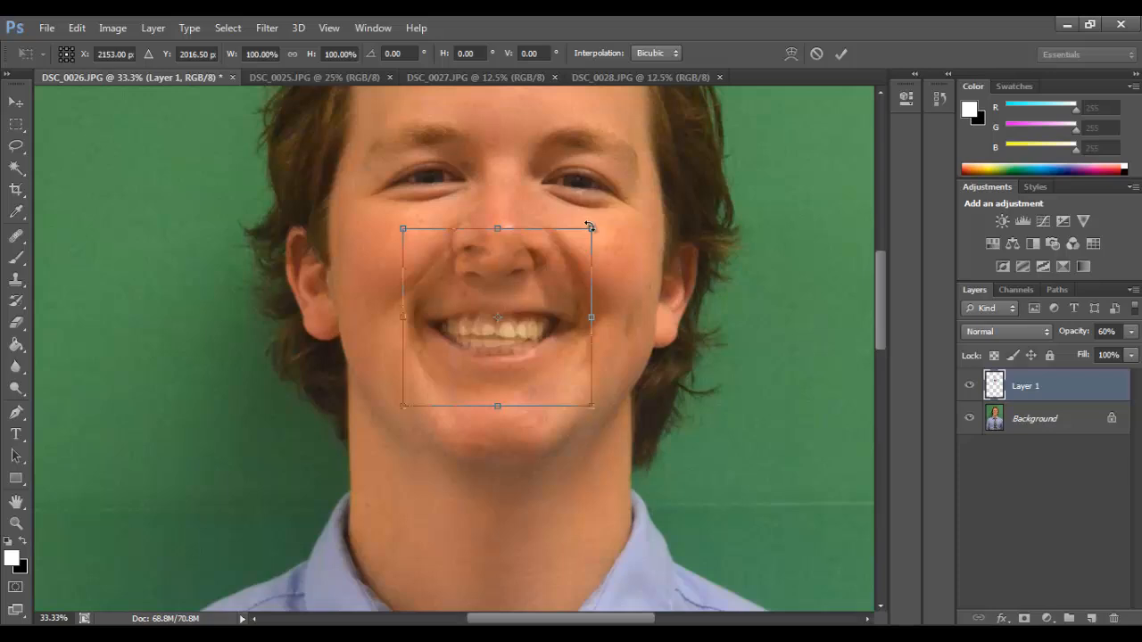
mouse_move(589, 228)
left_mouse_down()
mouse_move(612, 289)
mouse_move(605, 232)
left_mouse_up()
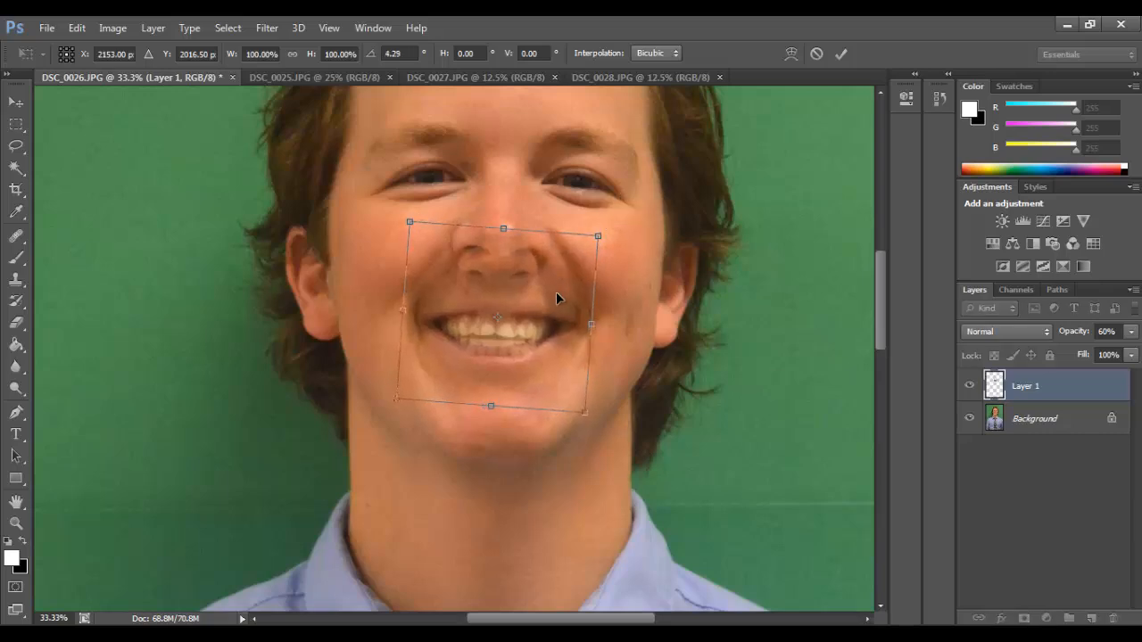
left_click_drag(556, 292, 554, 284)
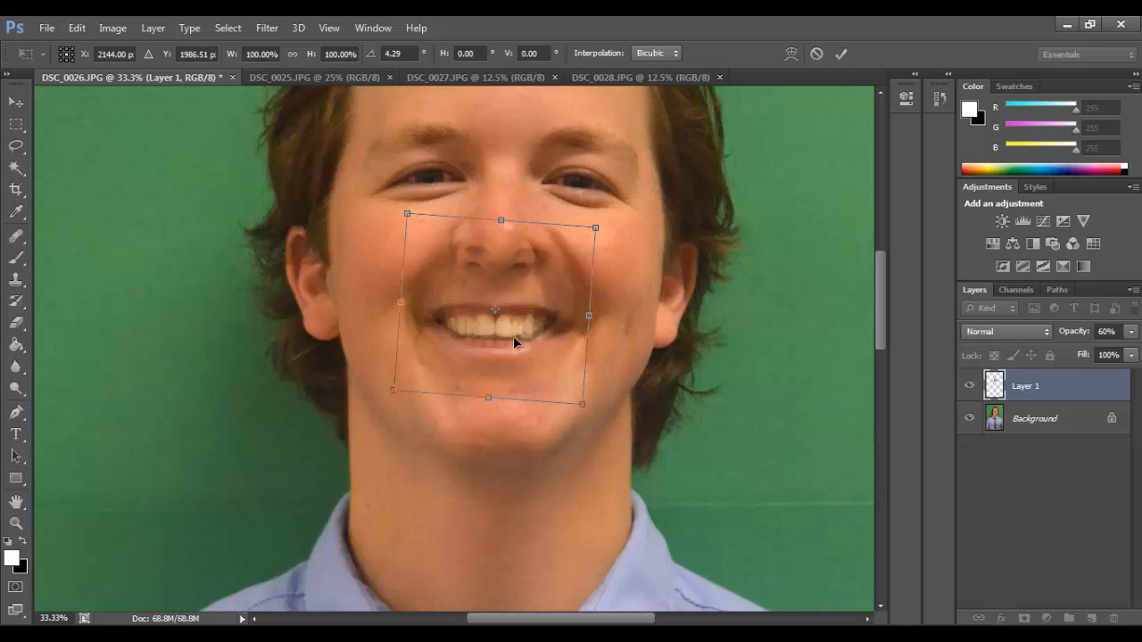
key("Return")
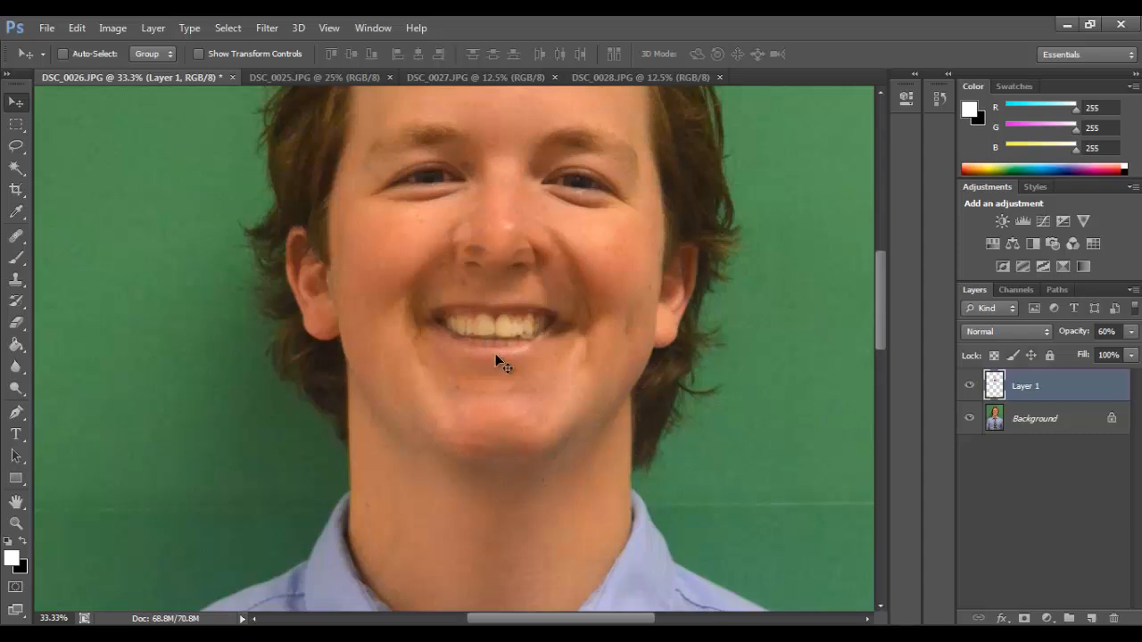
mouse_move(497, 307)
left_mouse_down()
mouse_move(499, 321)
mouse_move(497, 289)
left_mouse_up()
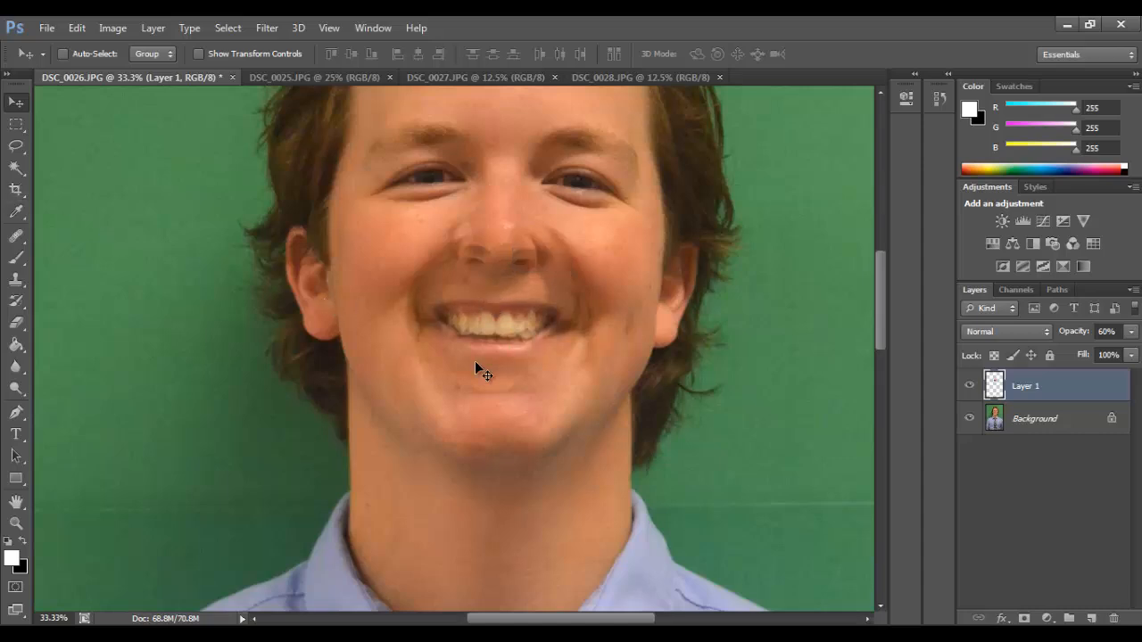
Scale the pasted mouth up to about 110% in width and height and realign it with the face
key("ctrl+t")
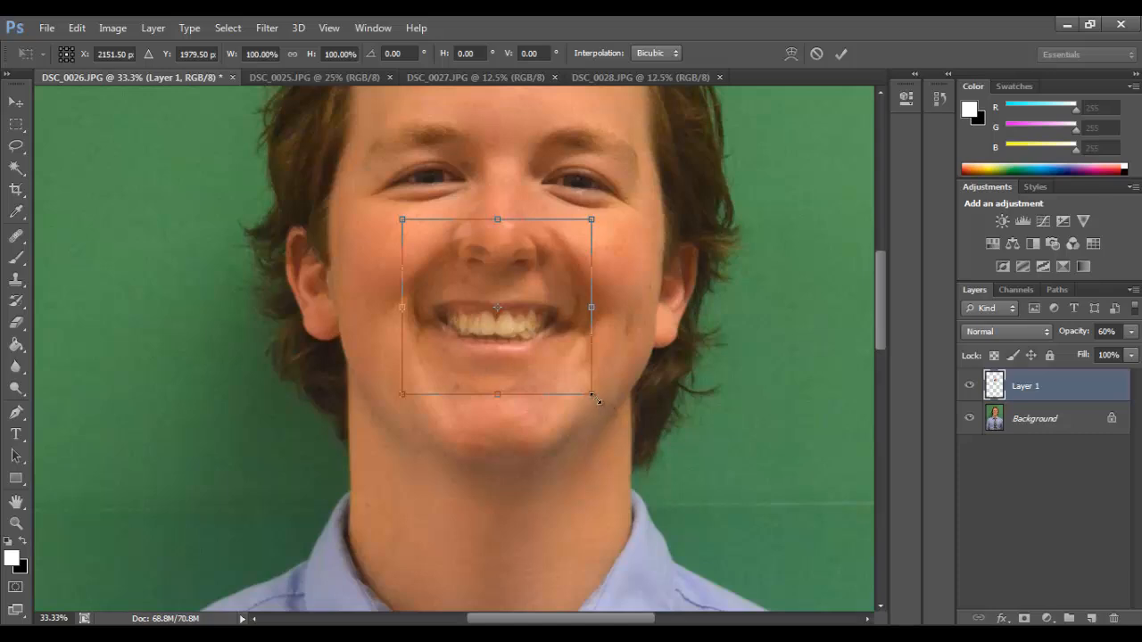
left_click_drag(585, 390, 603, 399)
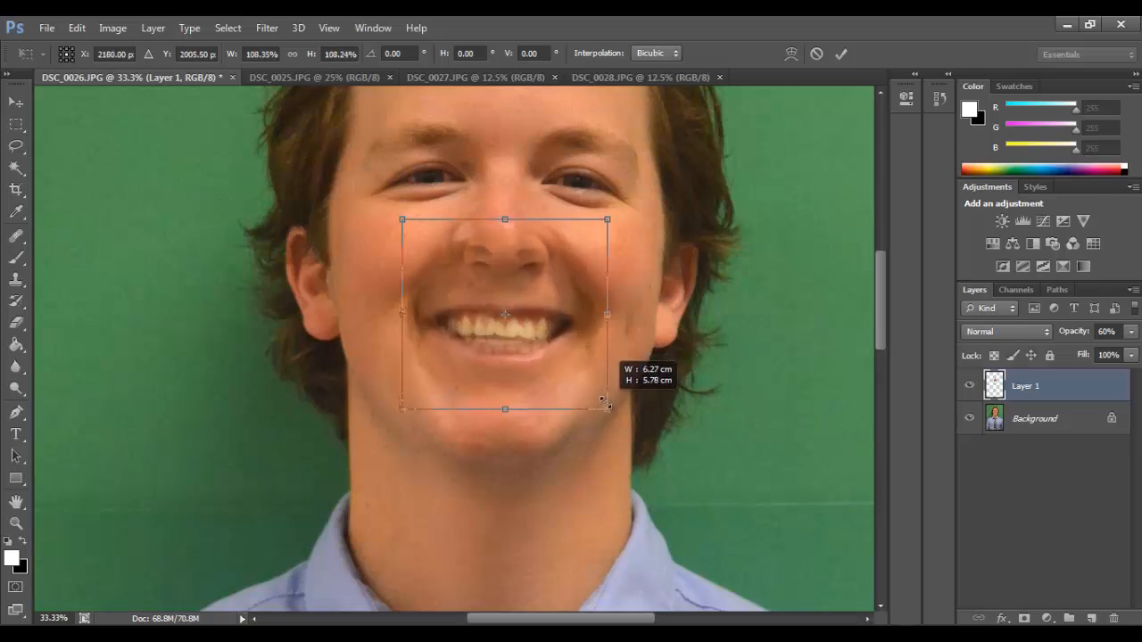
mouse_move(563, 355)
left_mouse_down()
mouse_move(558, 373)
mouse_move(555, 363)
left_mouse_up()
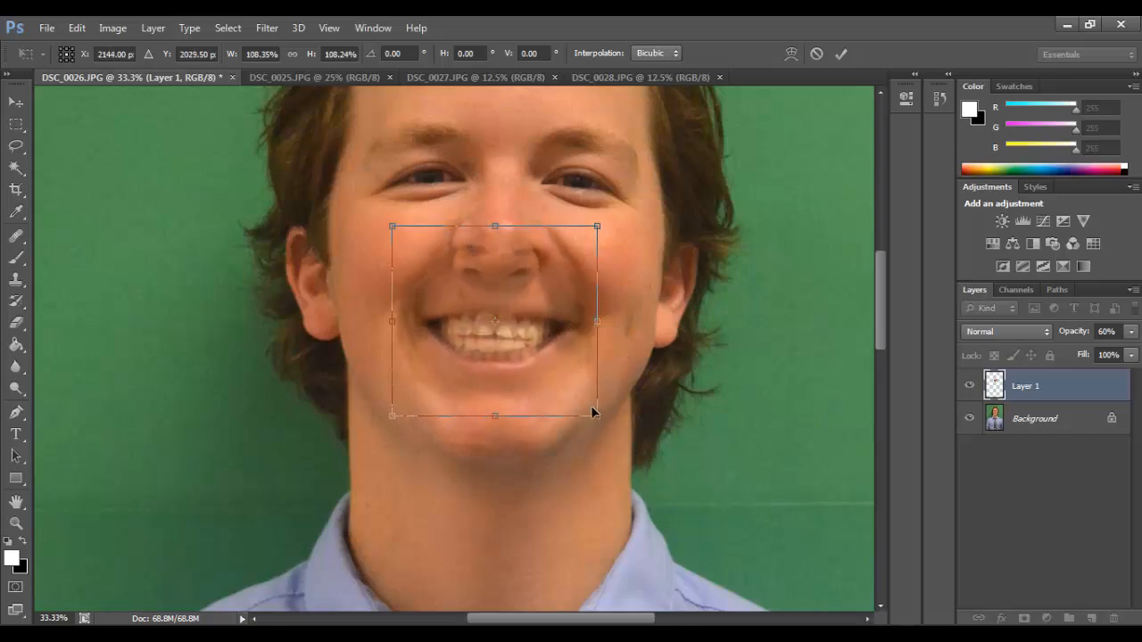
left_click_drag(595, 413, 572, 386)
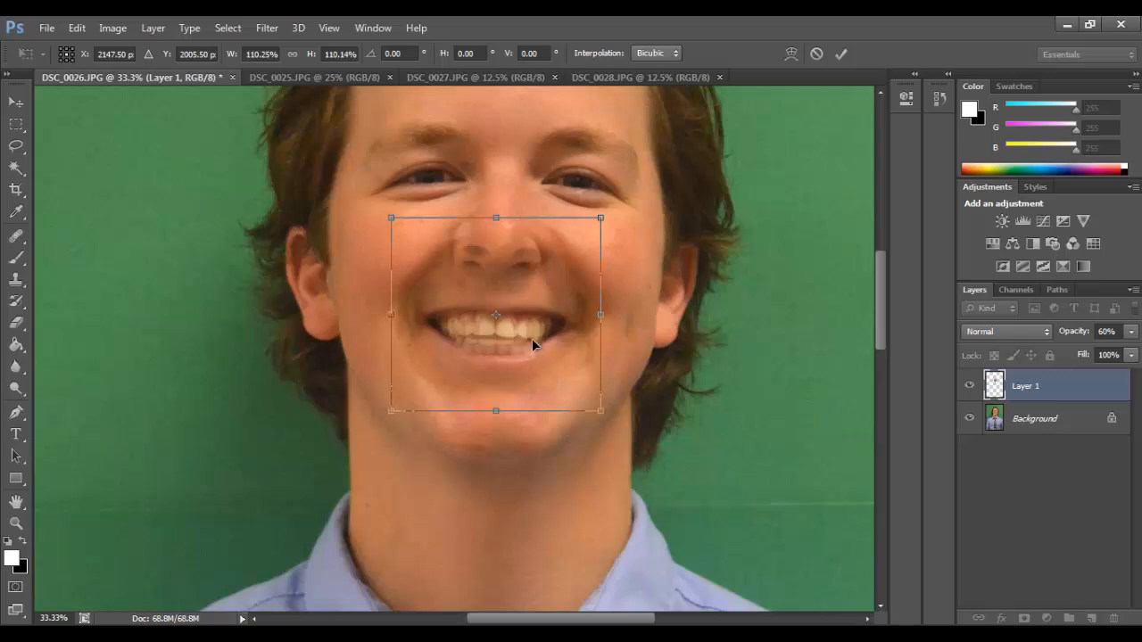
key("Return")
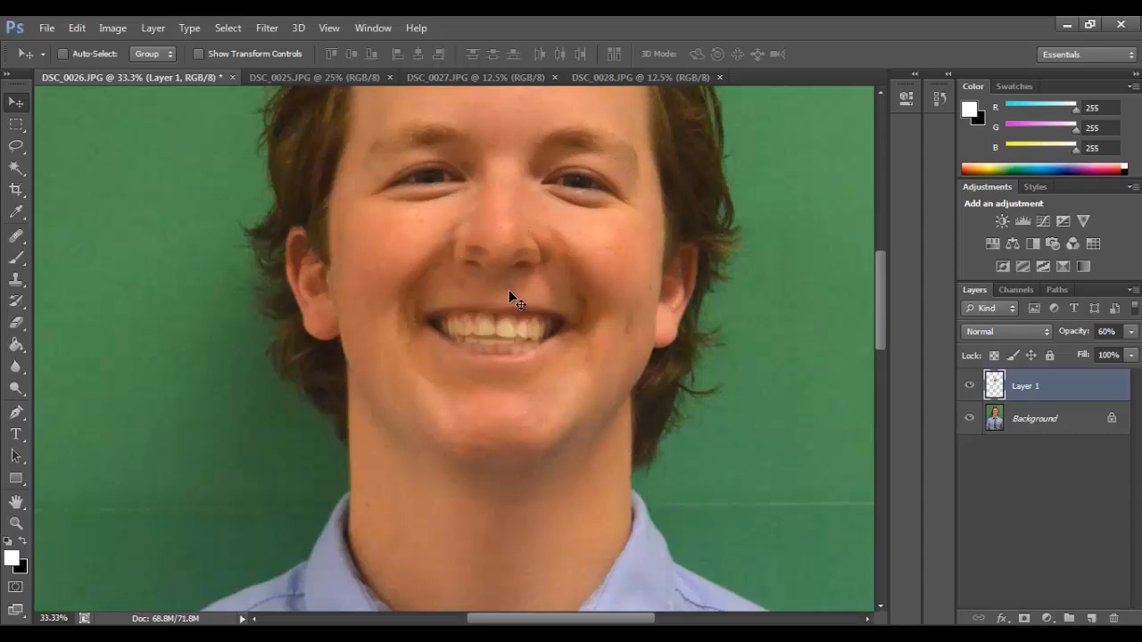
Stretch the pasted mouth upward to about 109% height and restore Layer 1's opacity to 100%
key("ctrl+t")
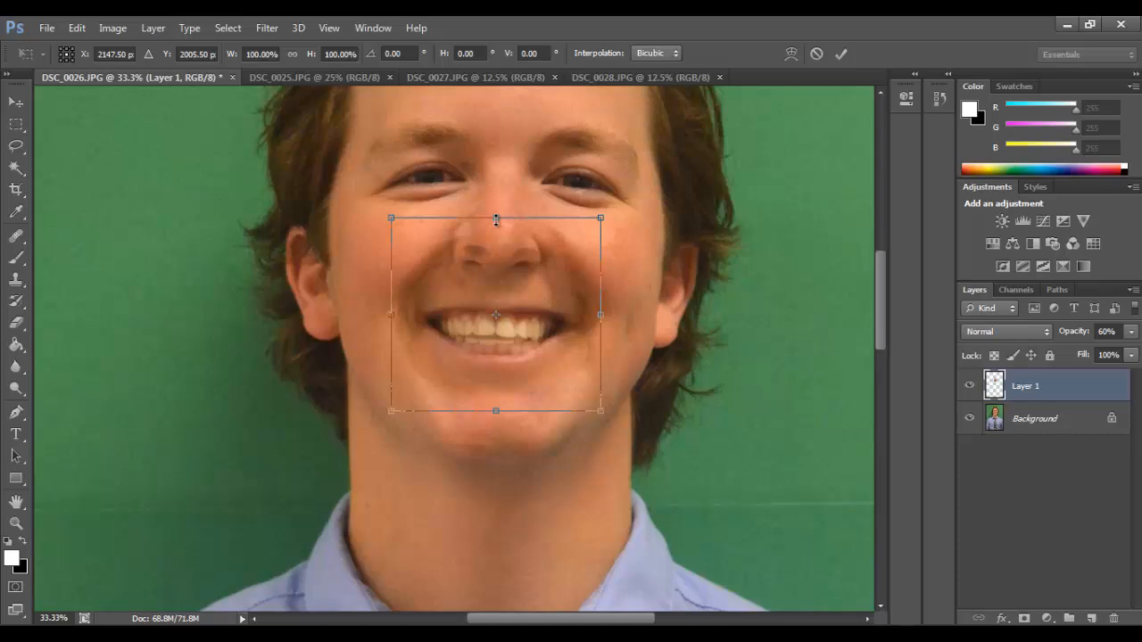
left_click_drag(496, 217, 497, 202)
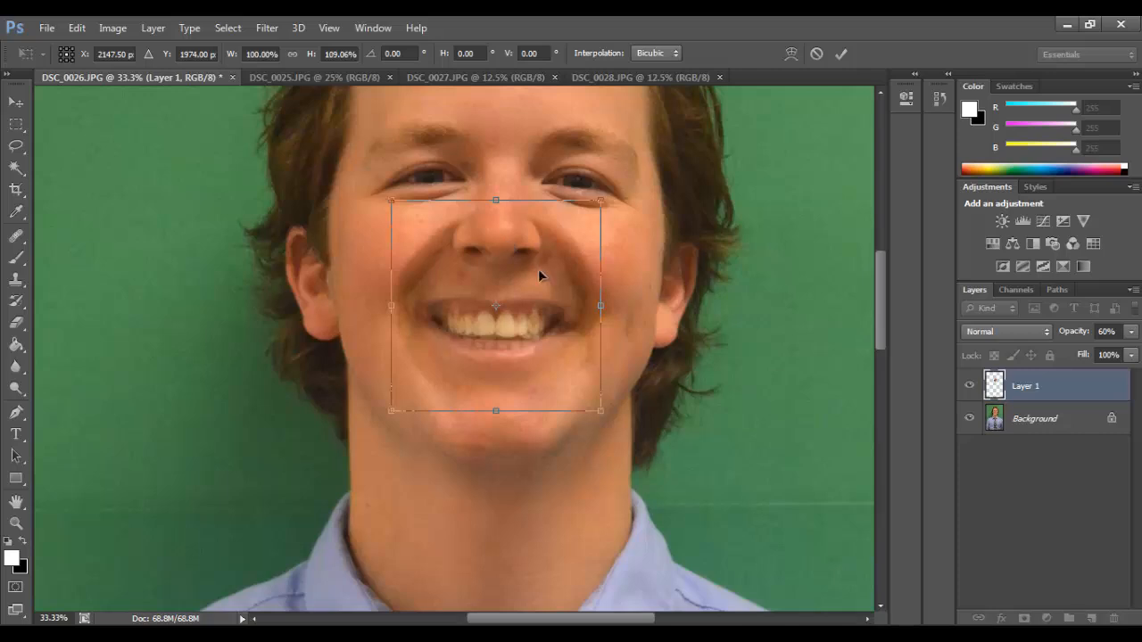
key("Return")
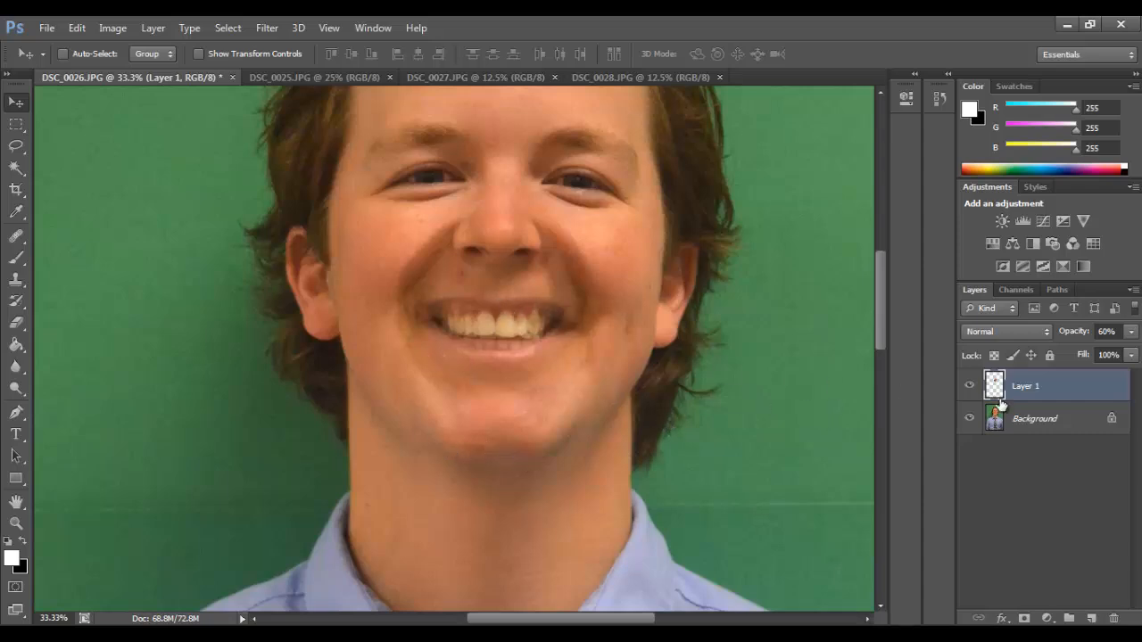
left_click(1131, 335)
left_click_drag(1101, 351, 1137, 354)
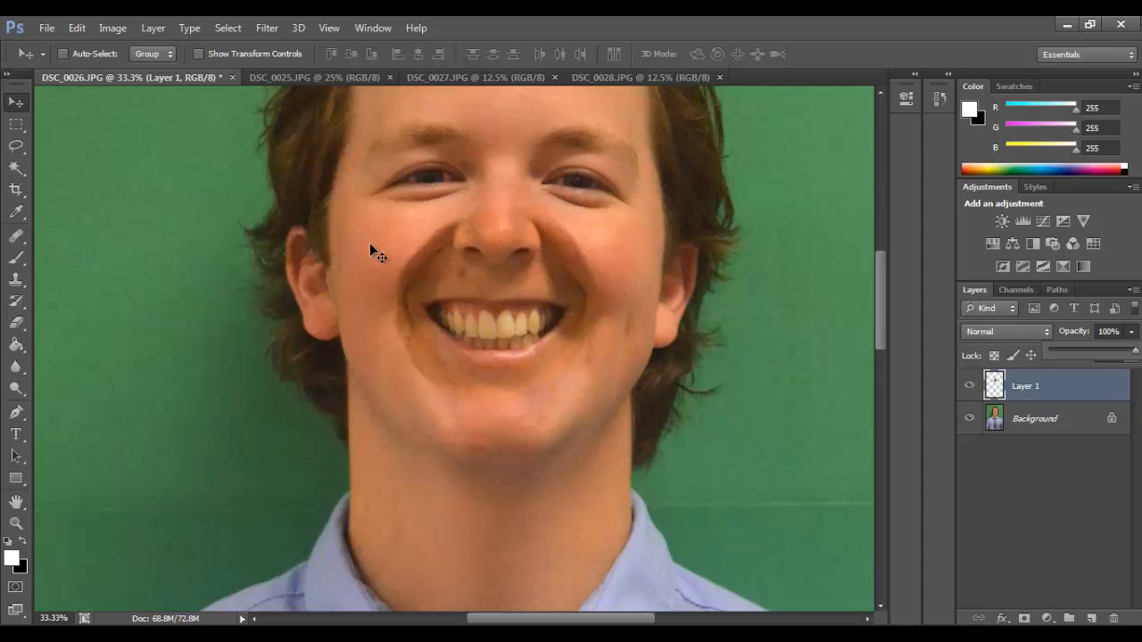
left_click(107, 30)
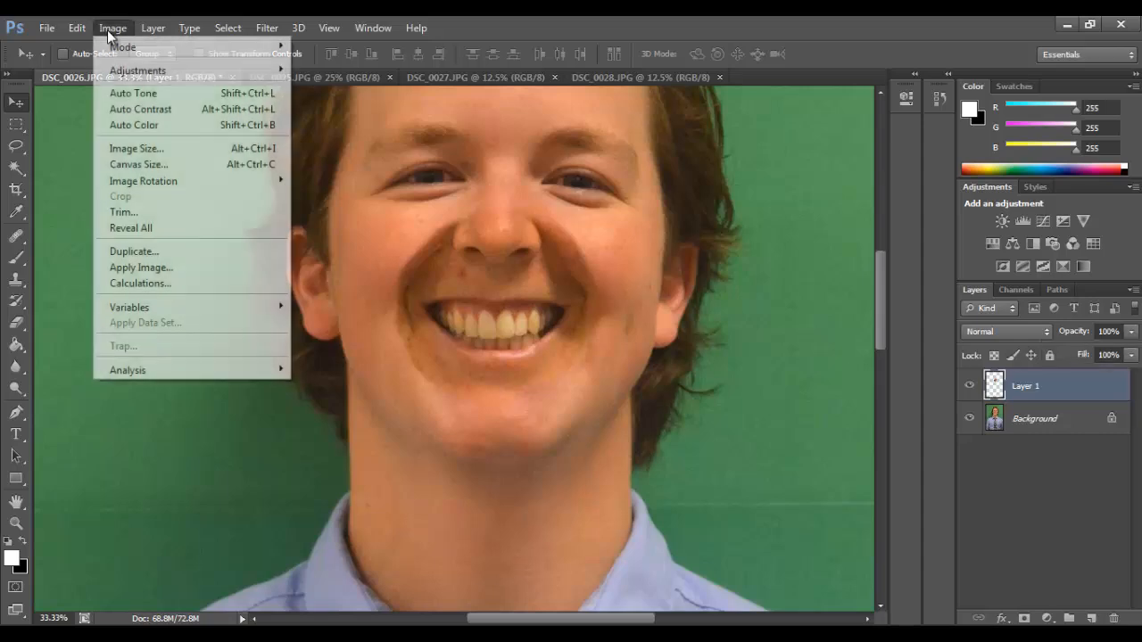
mouse_move(120, 69)
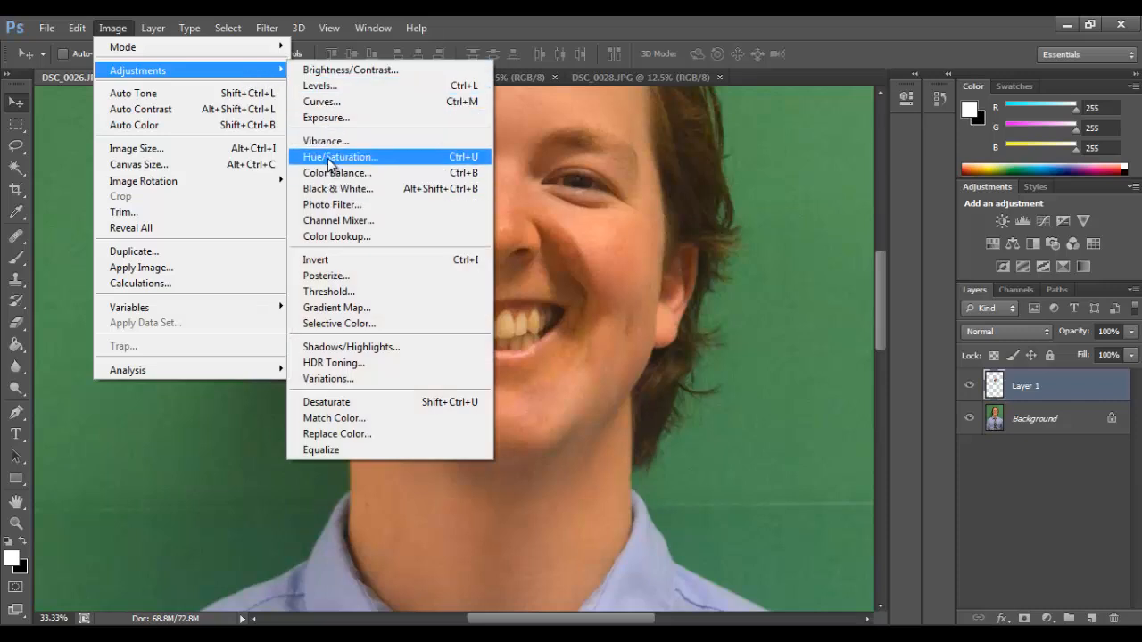
left_click(114, 27)
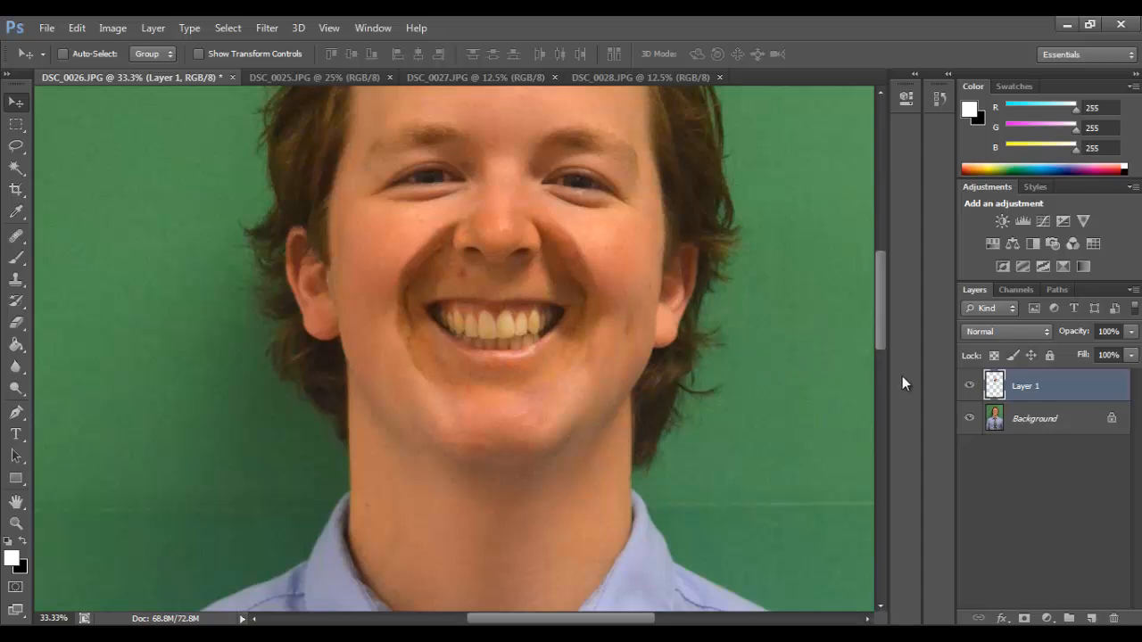
Add a Hue/Saturation adjustment layer above Layer 1 and clip it to the pasted mouth layer
left_click(994, 244)
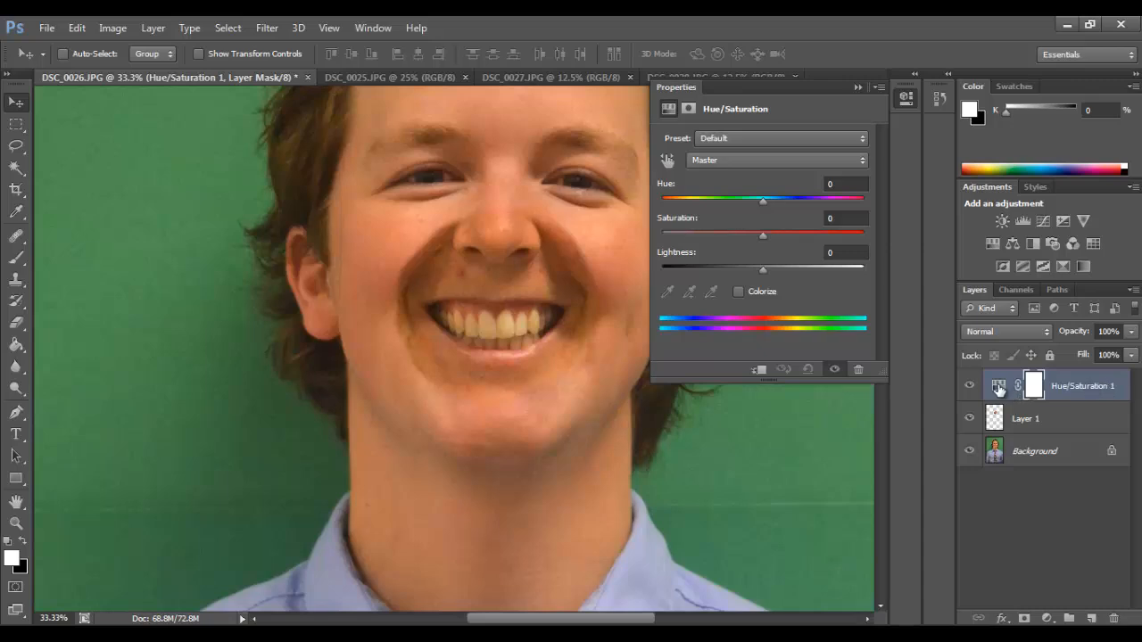
left_click(1089, 397, "alt")
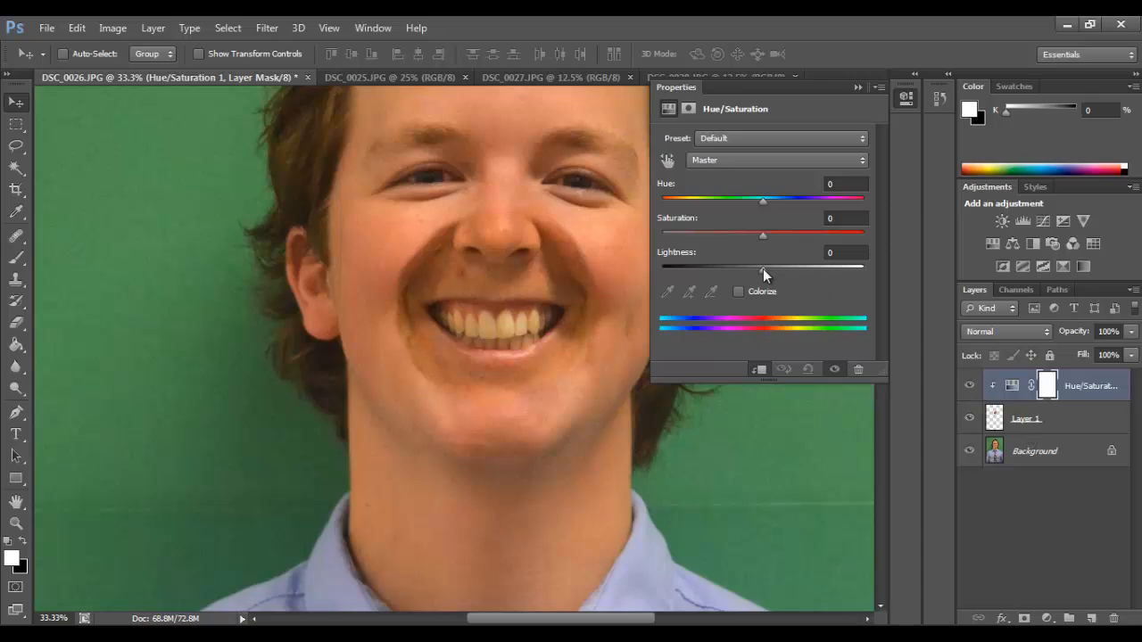
Raise the Lightness of the mouth's Hue/Saturation adjustment to +7
left_click_drag(763, 268, 772, 270)
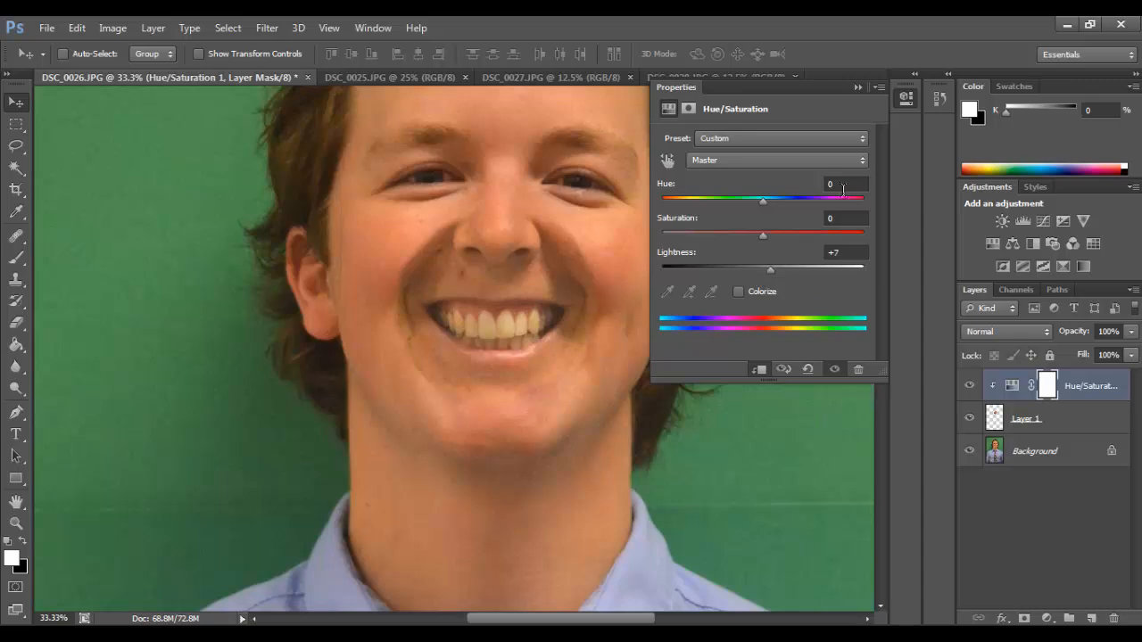
left_click(857, 88)
Add a Color Balance adjustment clipped to Layer 1 and adjust its midtones to match the pasted mouth to the man's skin
left_click(1065, 422)
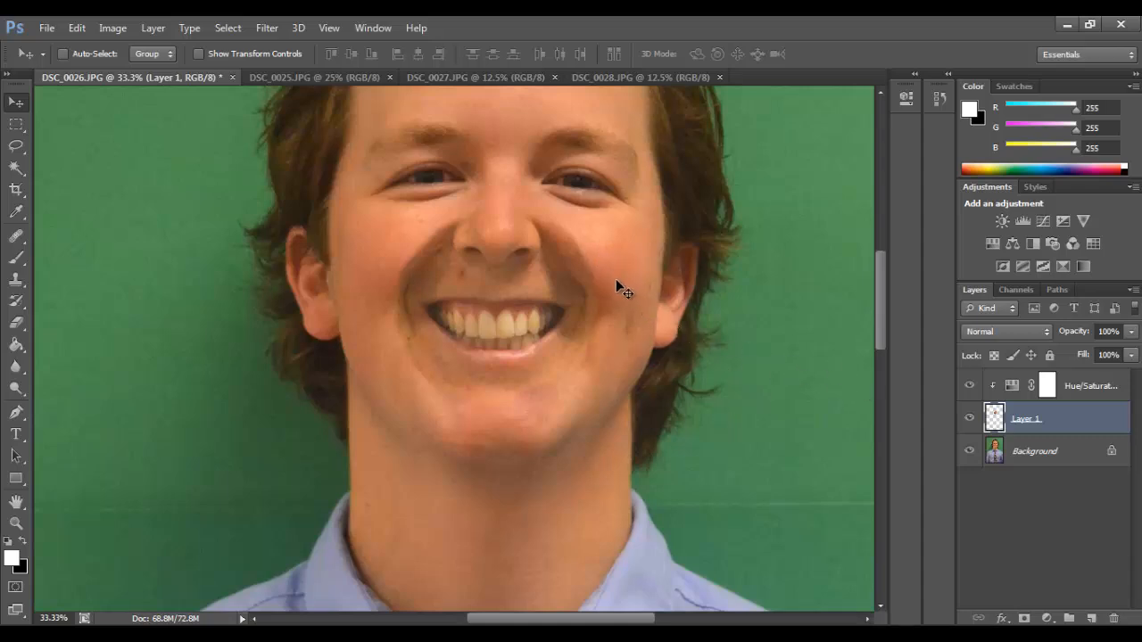
left_click(1012, 245)
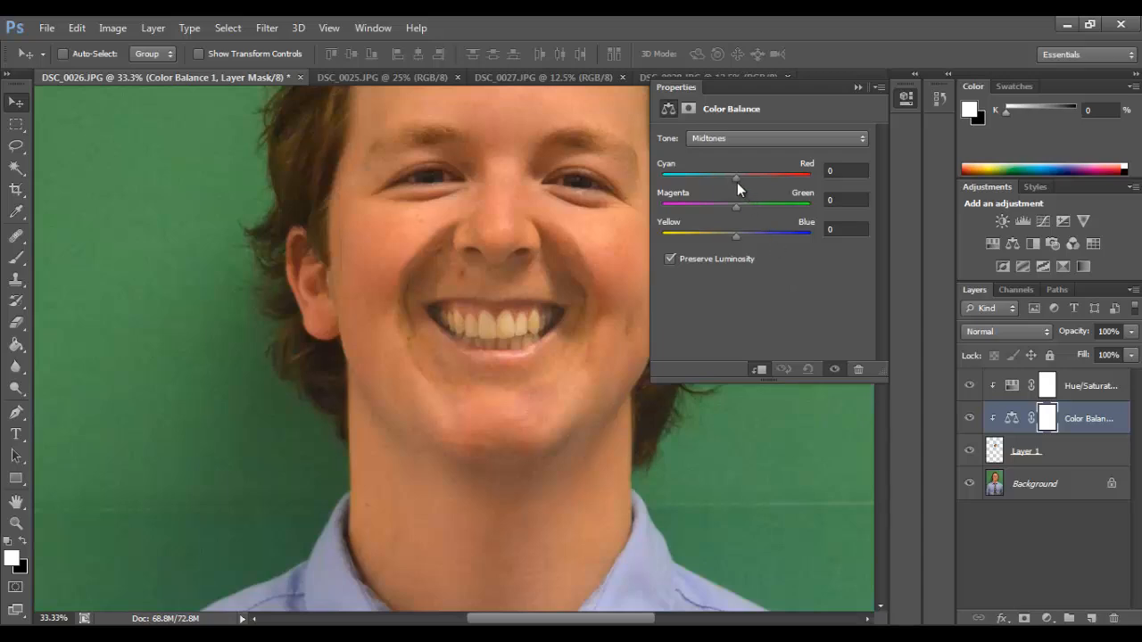
left_click_drag(736, 178, 735, 209)
left_click(859, 87)
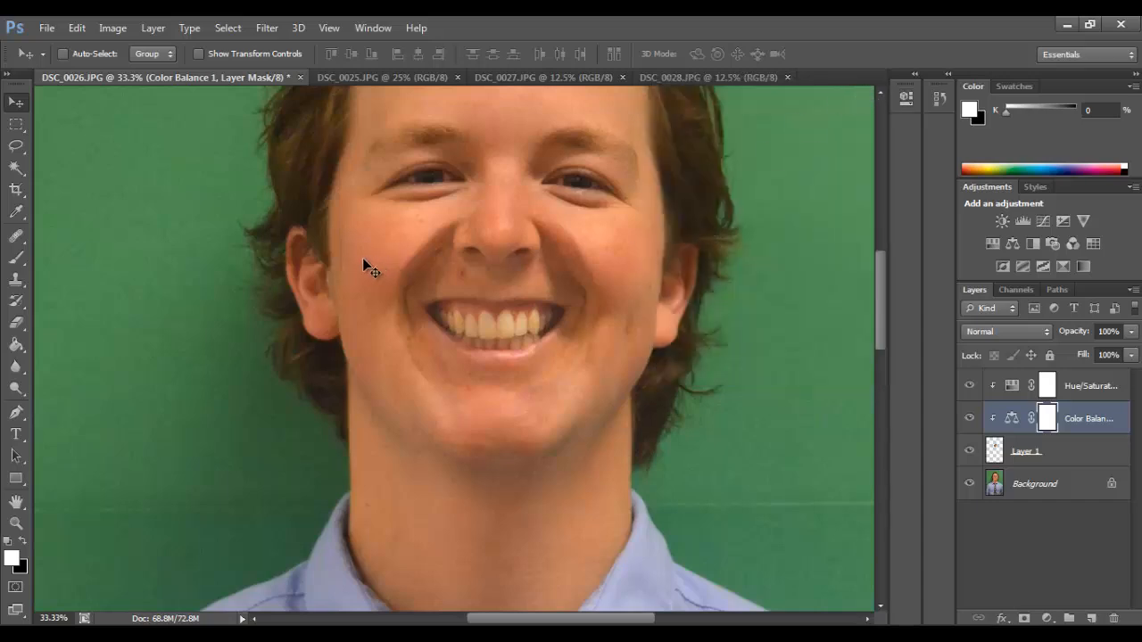
Set up the Eraser with a soft 246 px brush at 5% hardness
left_click(16, 324)
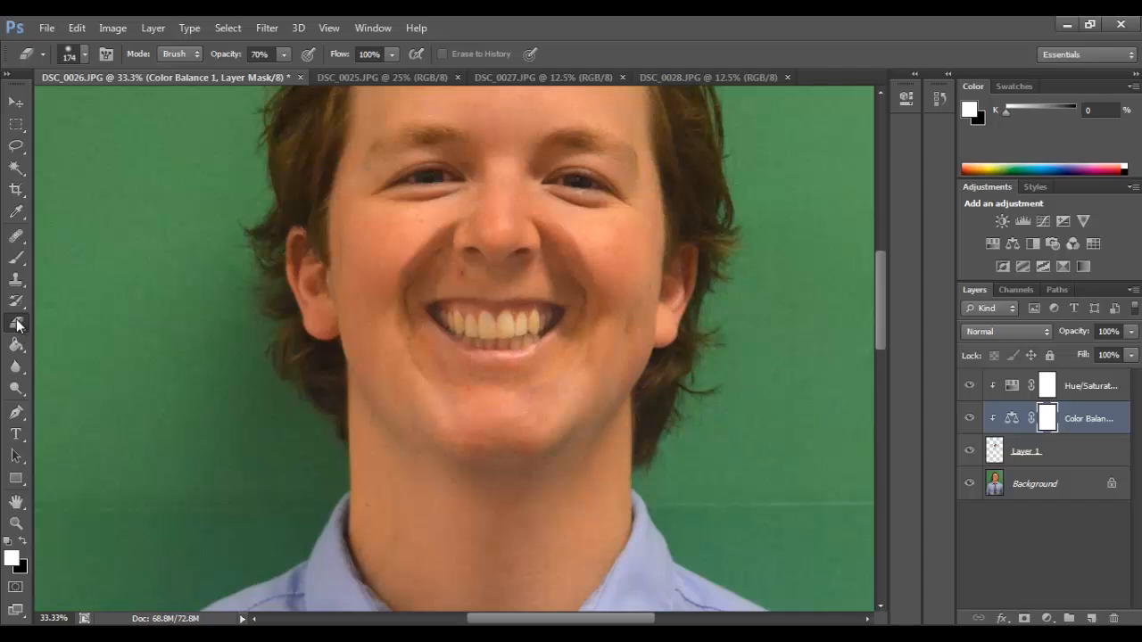
left_click(80, 55)
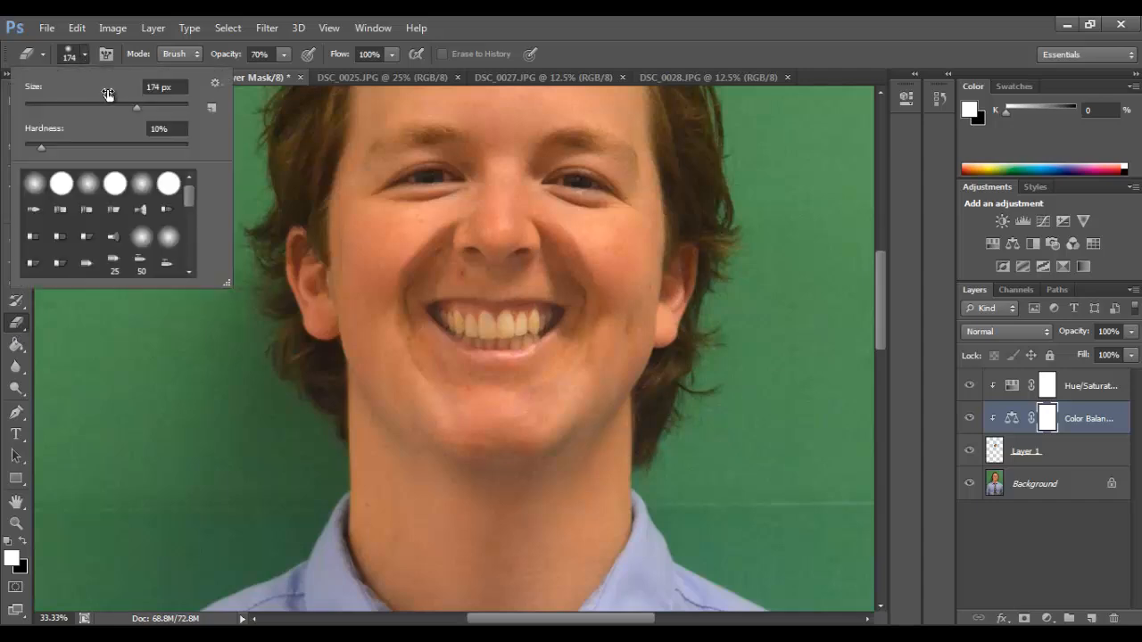
left_click_drag(137, 108, 143, 110)
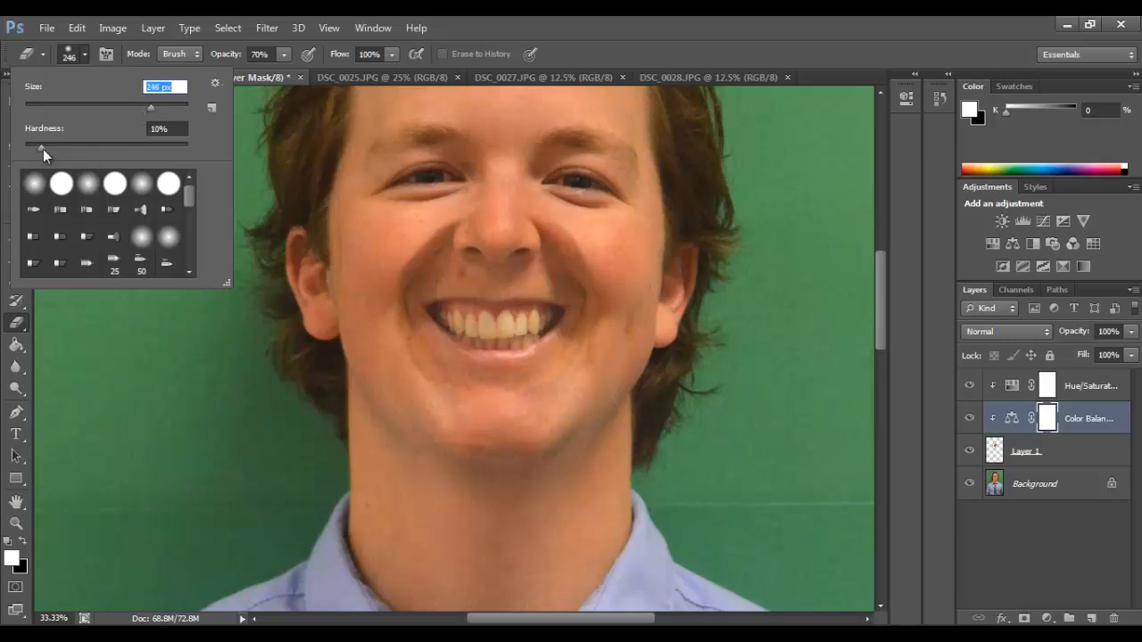
left_click_drag(43, 149, 37, 148)
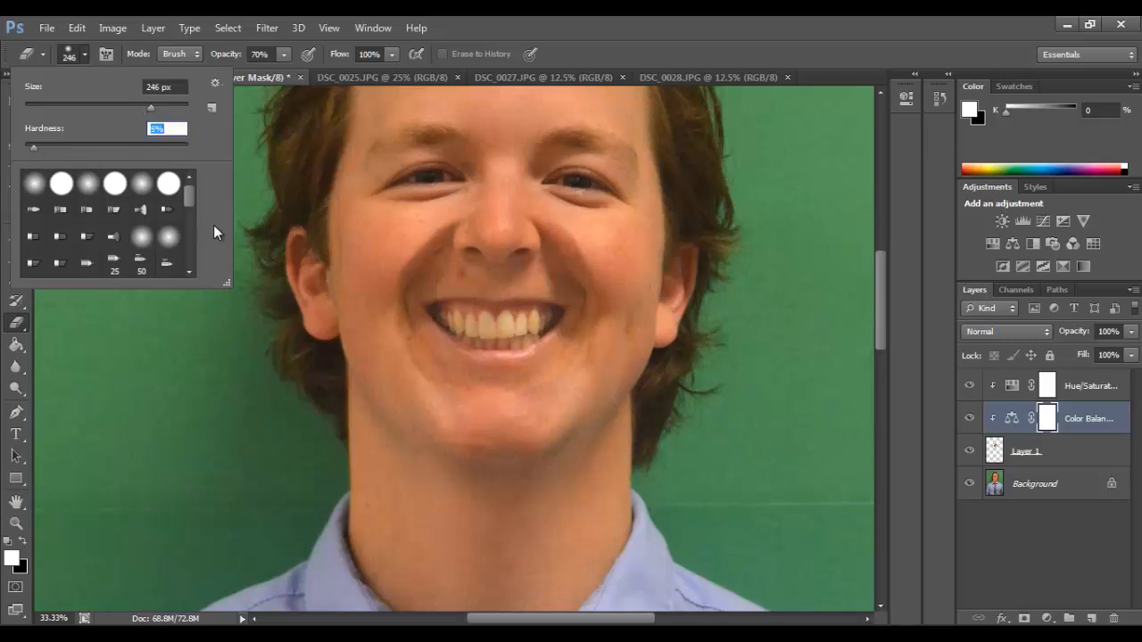
left_click(413, 408)
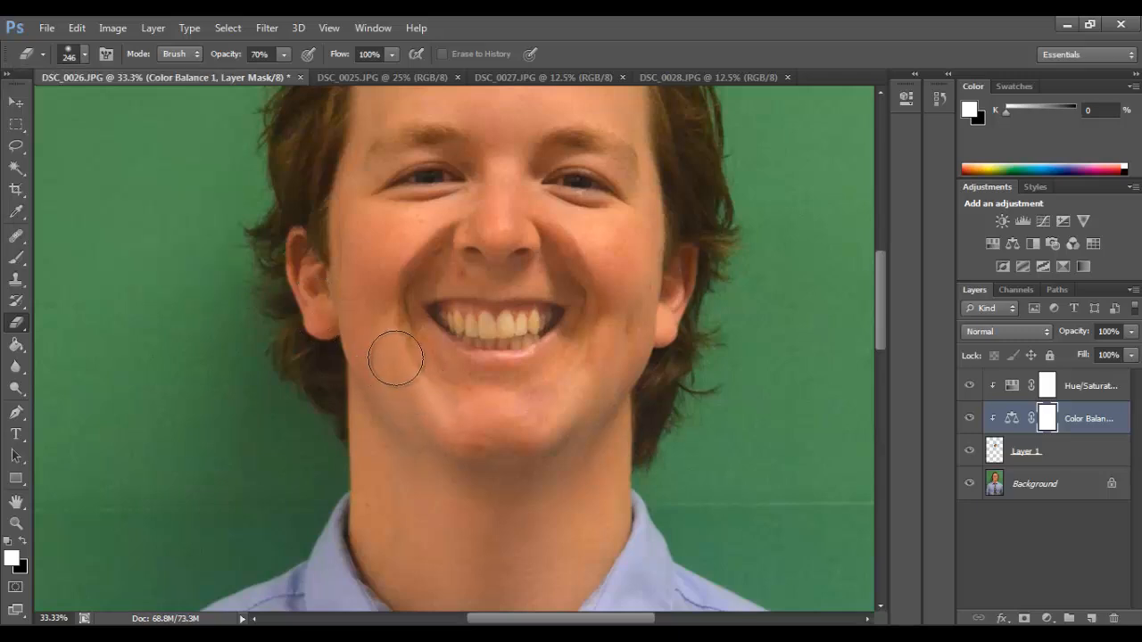
Set the Eraser opacity to 69% and erase around the pasted mouth on the Color Balance mask and Layer 1 to blend its edges
left_click_drag(395, 358, 408, 373)
left_click(283, 56)
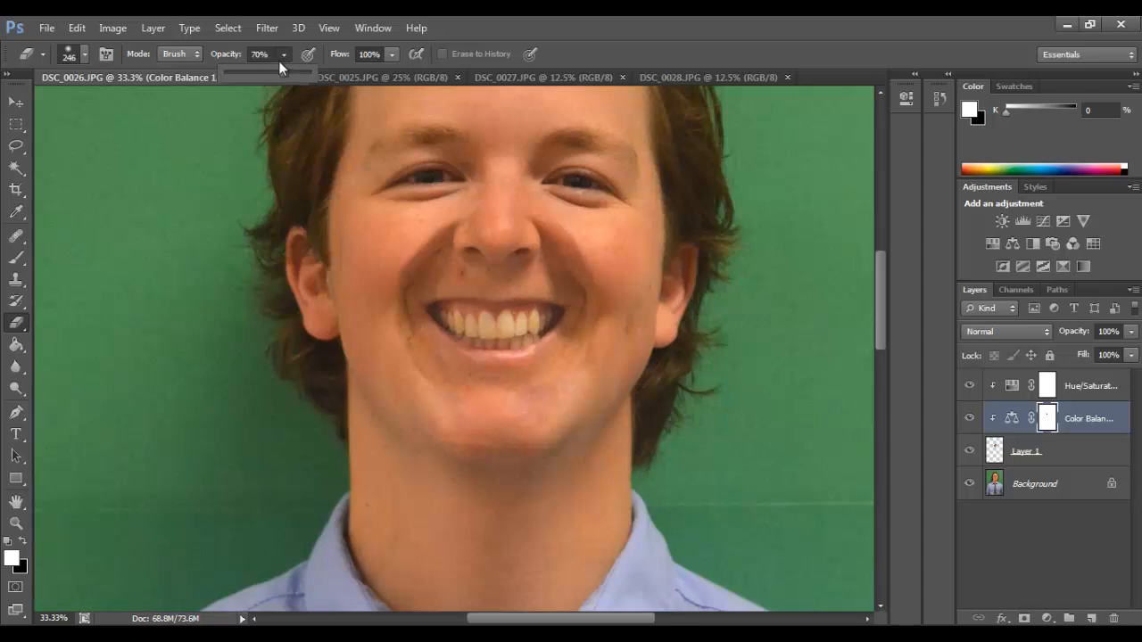
mouse_move(282, 72)
left_mouse_down()
mouse_move(308, 75)
mouse_move(292, 78)
left_mouse_up()
left_click(407, 355)
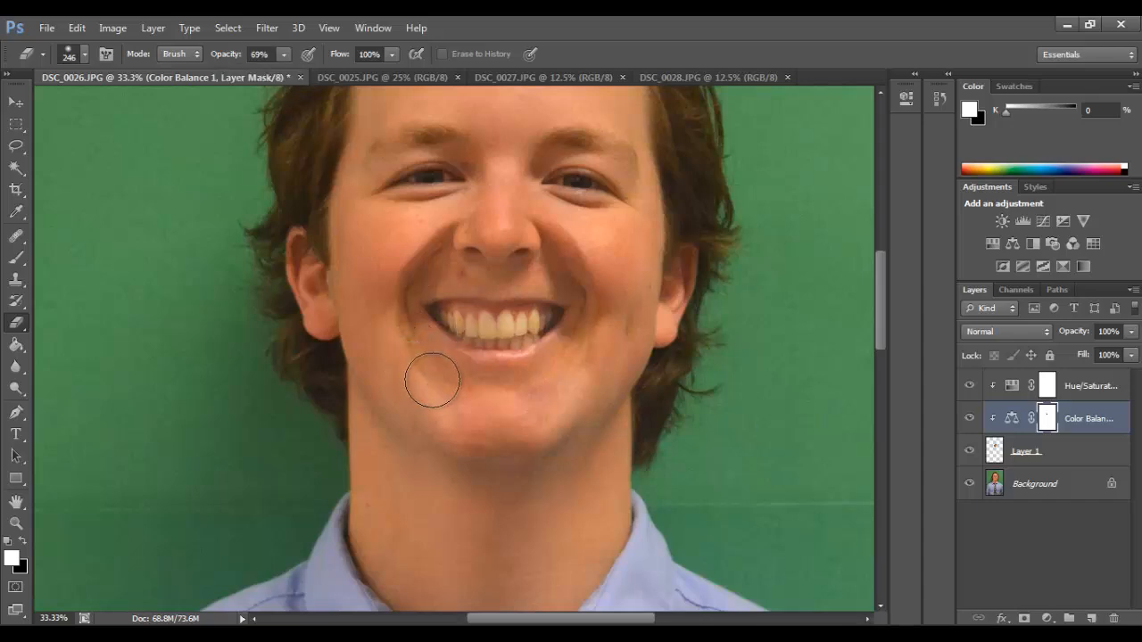
mouse_move(433, 380)
left_mouse_down()
mouse_move(479, 408)
mouse_move(438, 400)
mouse_move(548, 398)
mouse_move(579, 367)
mouse_move(543, 398)
mouse_move(503, 411)
mouse_move(586, 366)
mouse_move(590, 243)
mouse_move(610, 268)
left_mouse_up()
left_click(1068, 455)
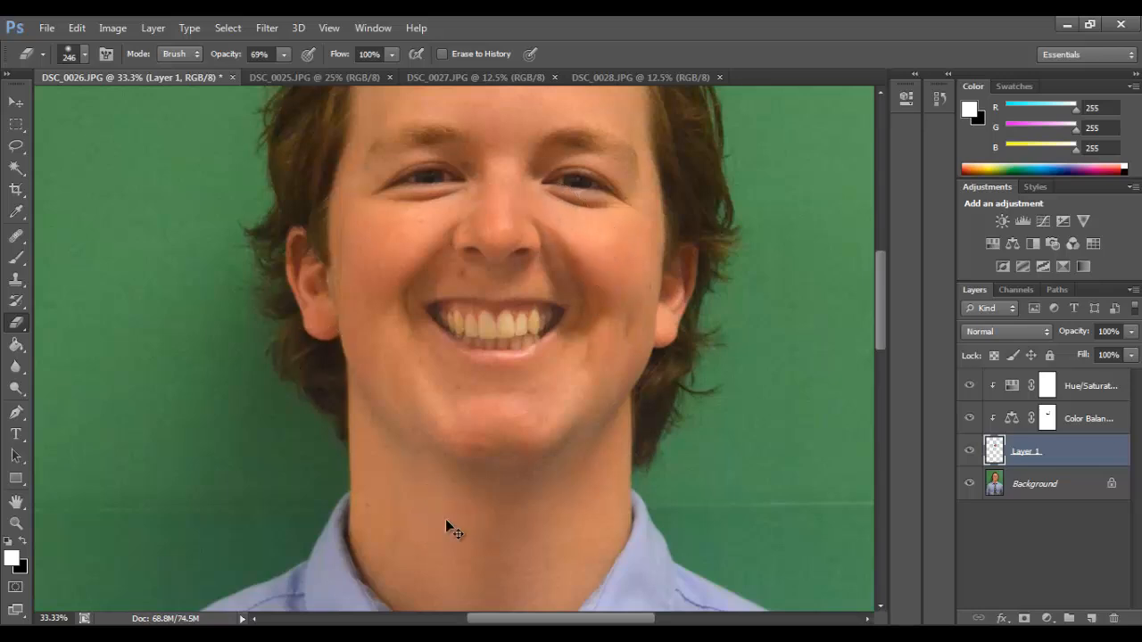
Scale the pasted mouth on Layer 1 up to about 103% in width and height
key("ctrl+minus")
key("ctrl+minus")
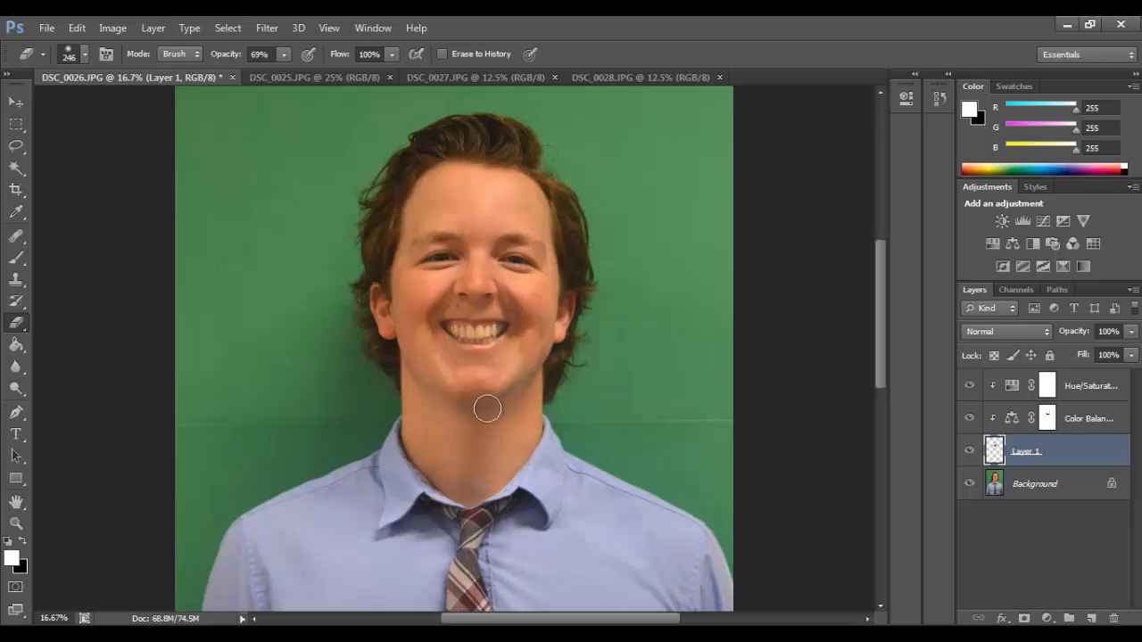
key("ctrl+t")
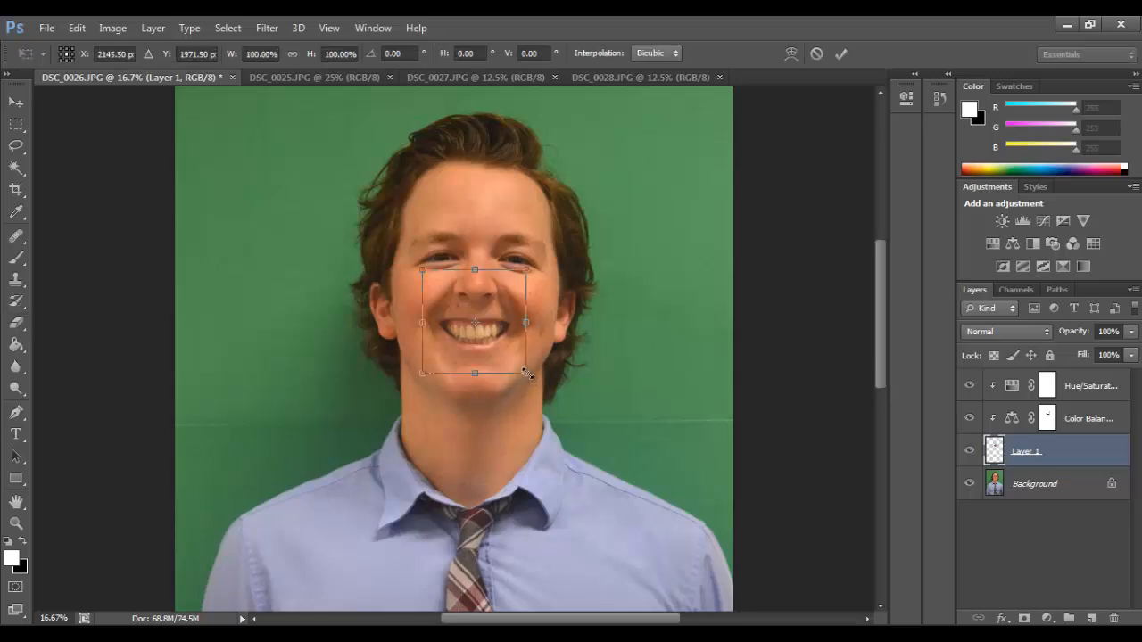
left_click_drag(530, 375, 532, 377)
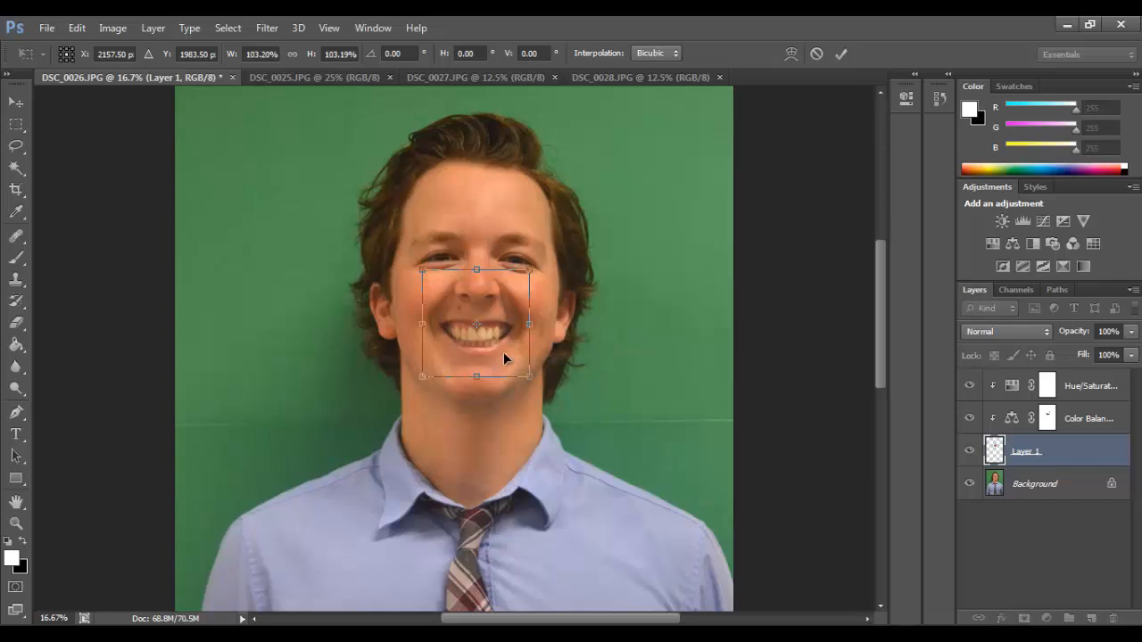
key("e")
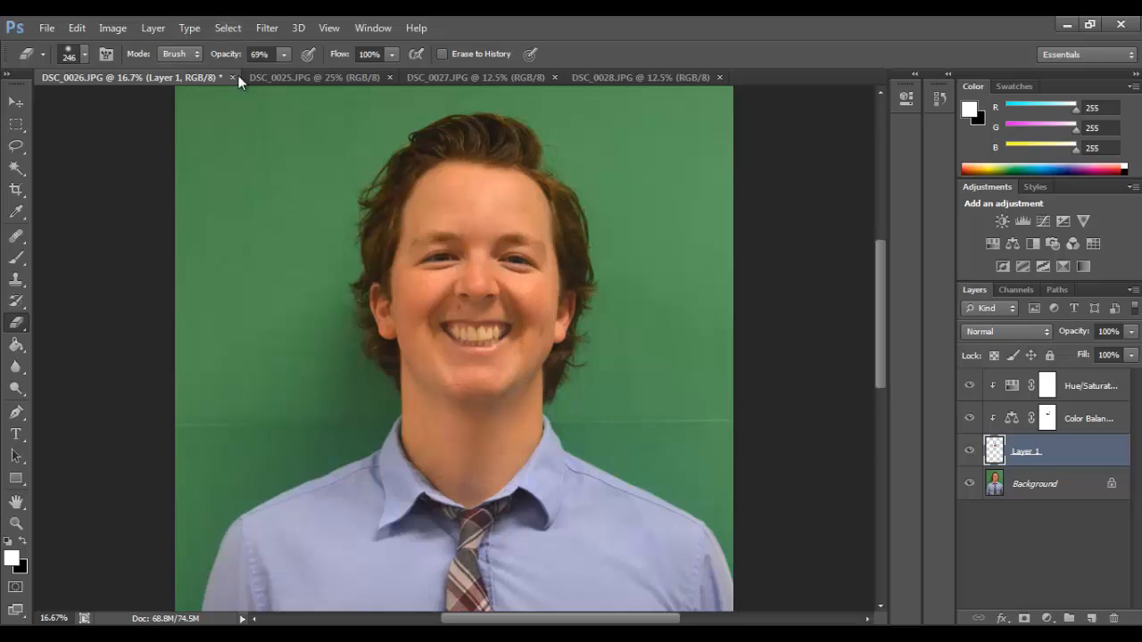
In DSC_0027.JPG, lasso the woman's nose from between the eyebrows to below the nostrils and feather the selection by 6 pixels
left_click(310, 78)
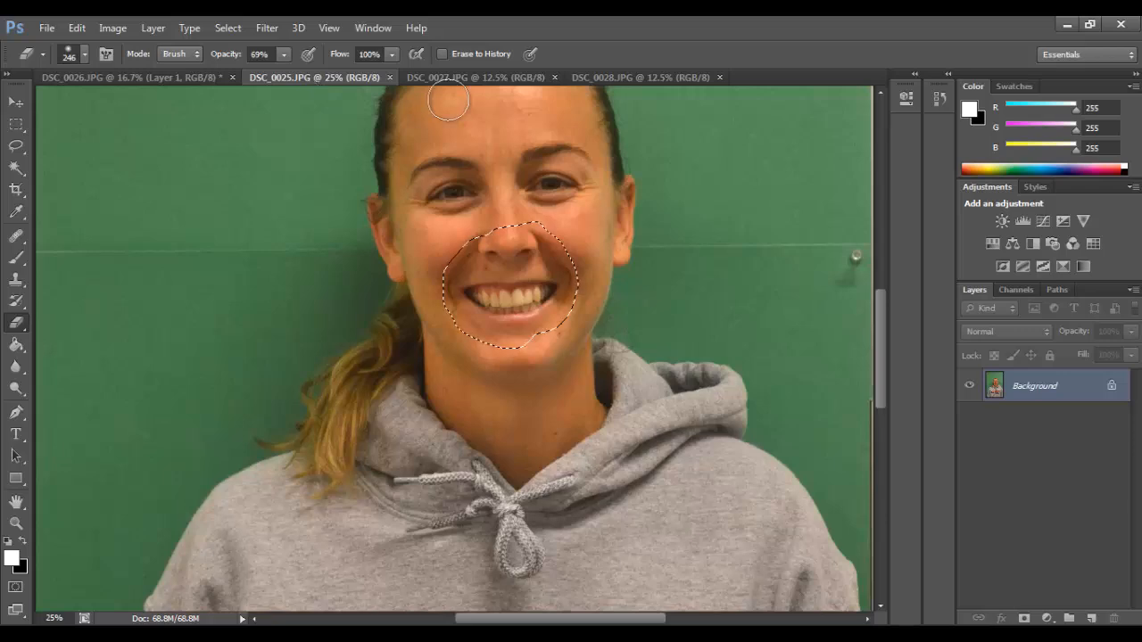
left_click(462, 78)
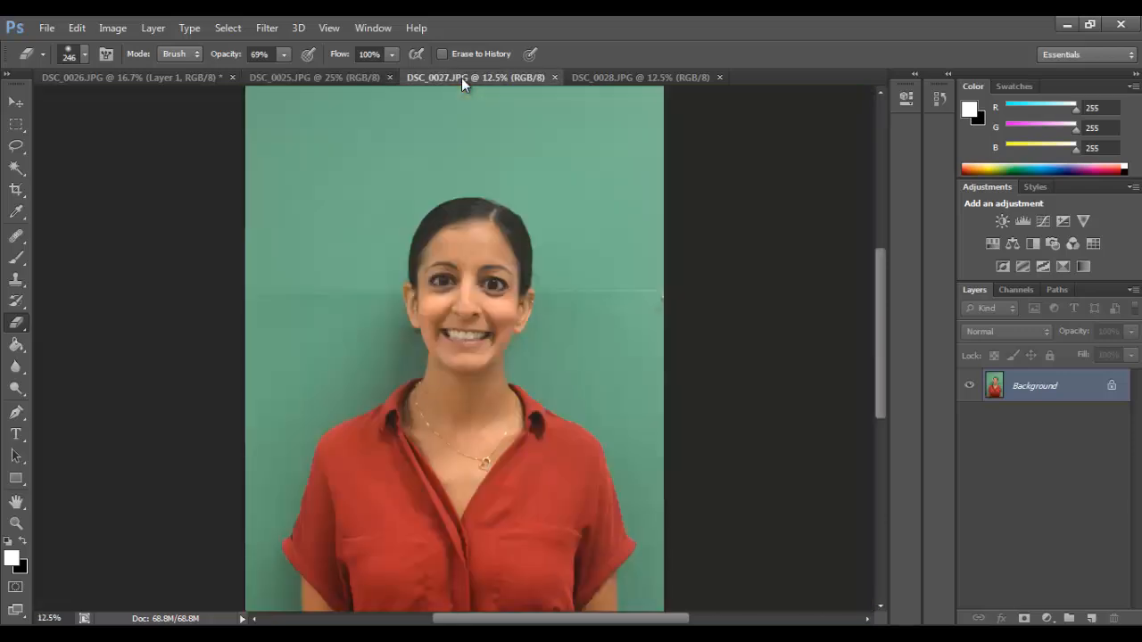
key("ctrl+plus")
key("ctrl+plus")
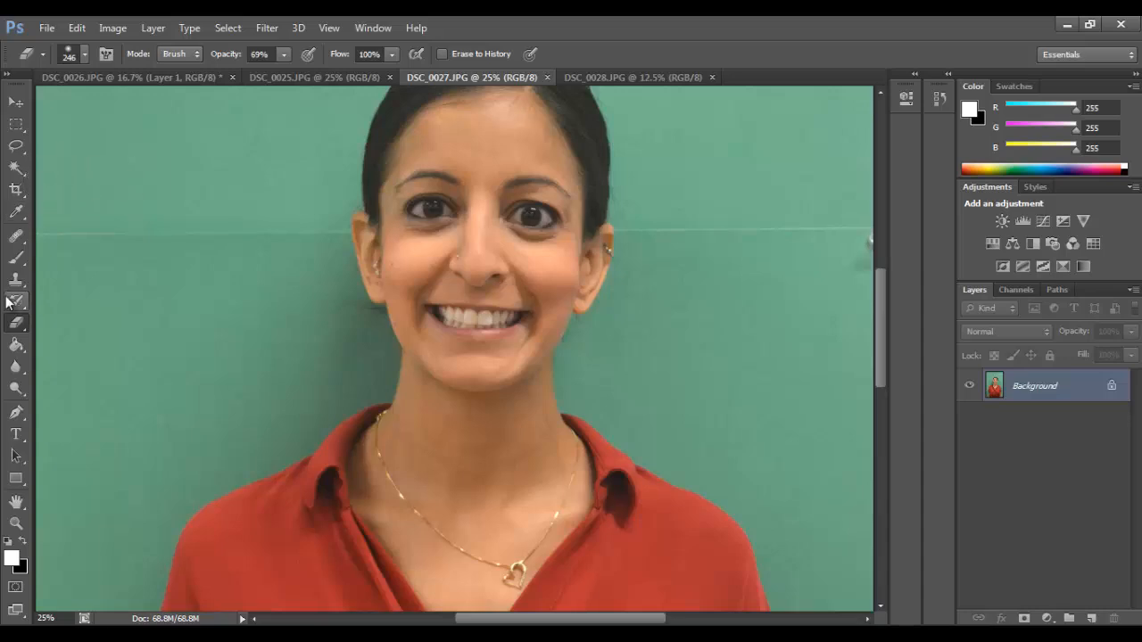
left_click(15, 145)
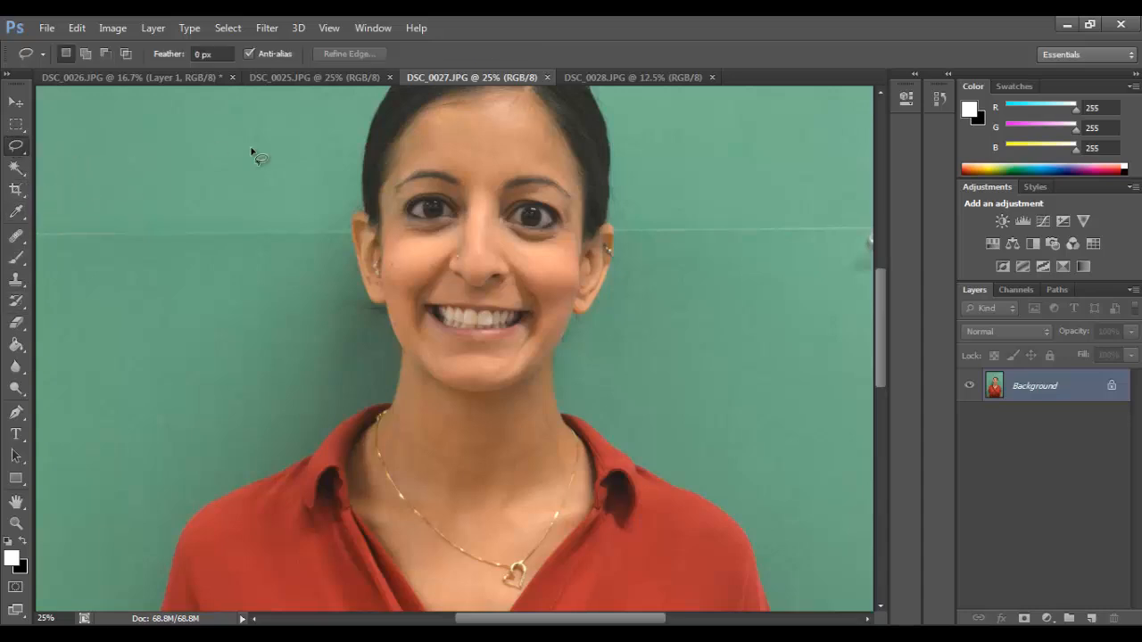
mouse_move(471, 172)
left_mouse_down()
mouse_move(443, 272)
mouse_move(449, 286)
mouse_move(502, 295)
mouse_move(525, 278)
mouse_move(521, 251)
mouse_move(502, 232)
mouse_move(498, 168)
left_mouse_up()
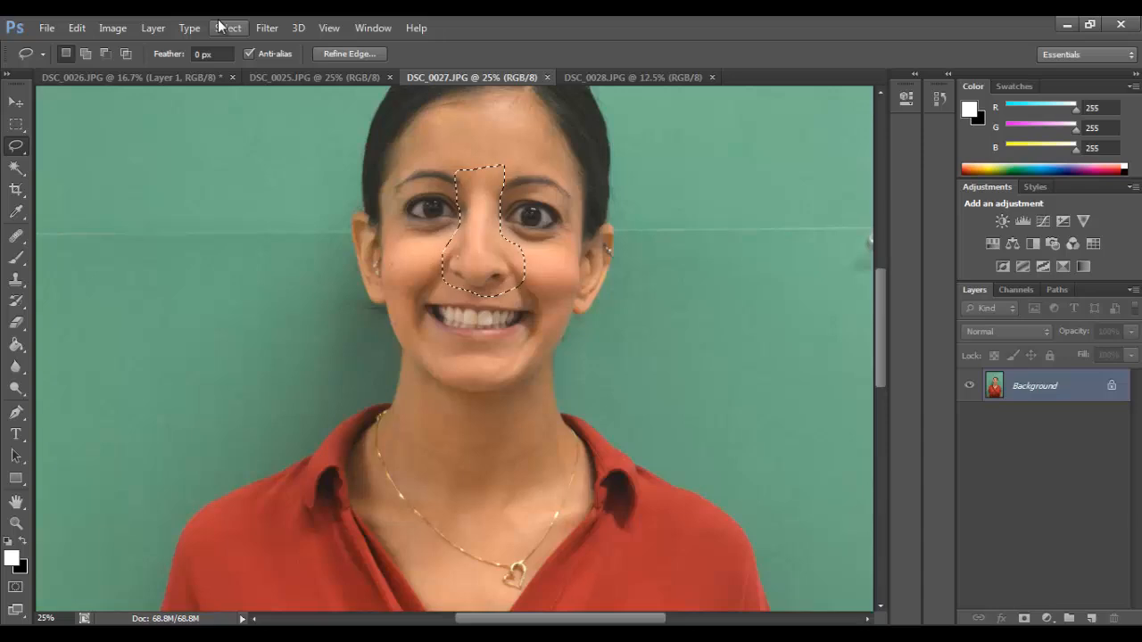
key("shift+F6")
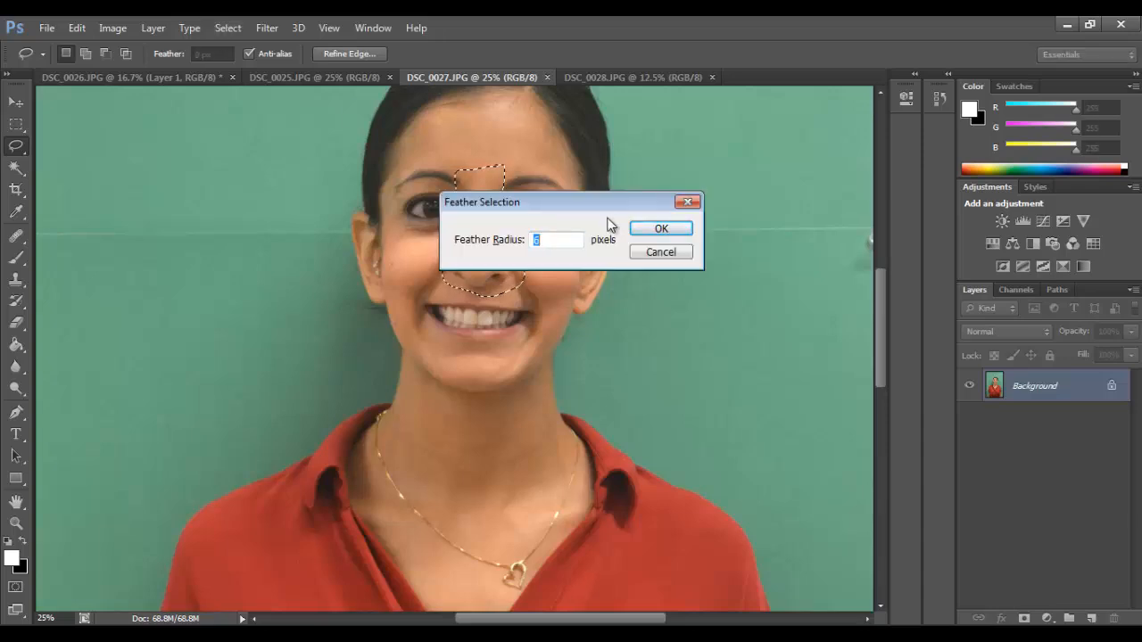
left_click(658, 232)
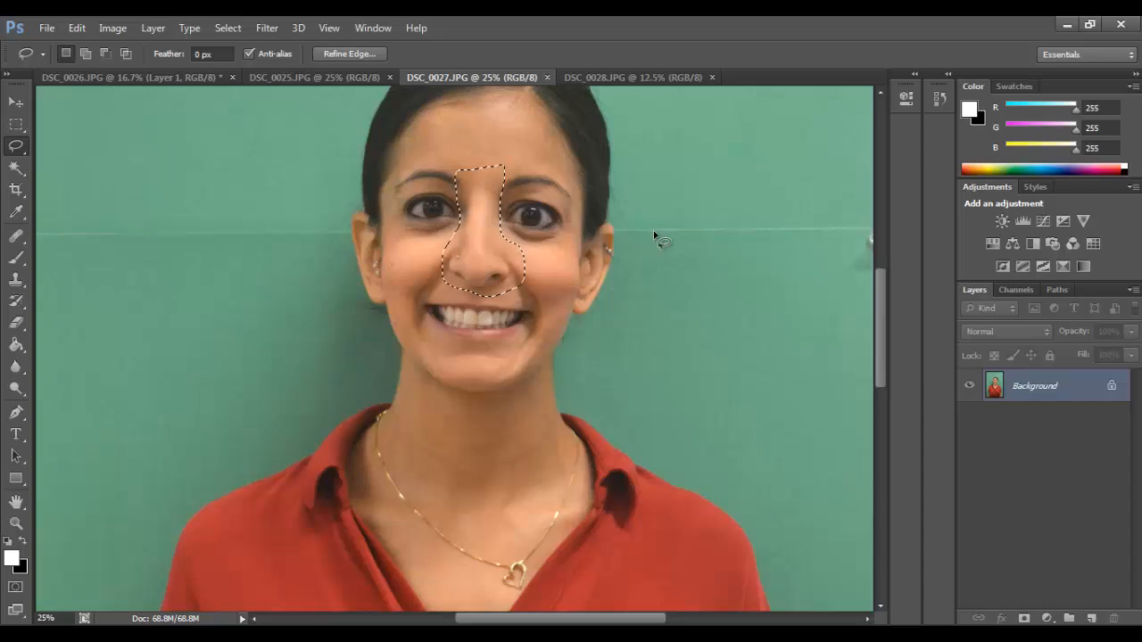
Paste the copied nose into DSC_0026.JPG as a layer above the Hue/Saturation adjustment and move it over the man's nose
left_click(205, 81)
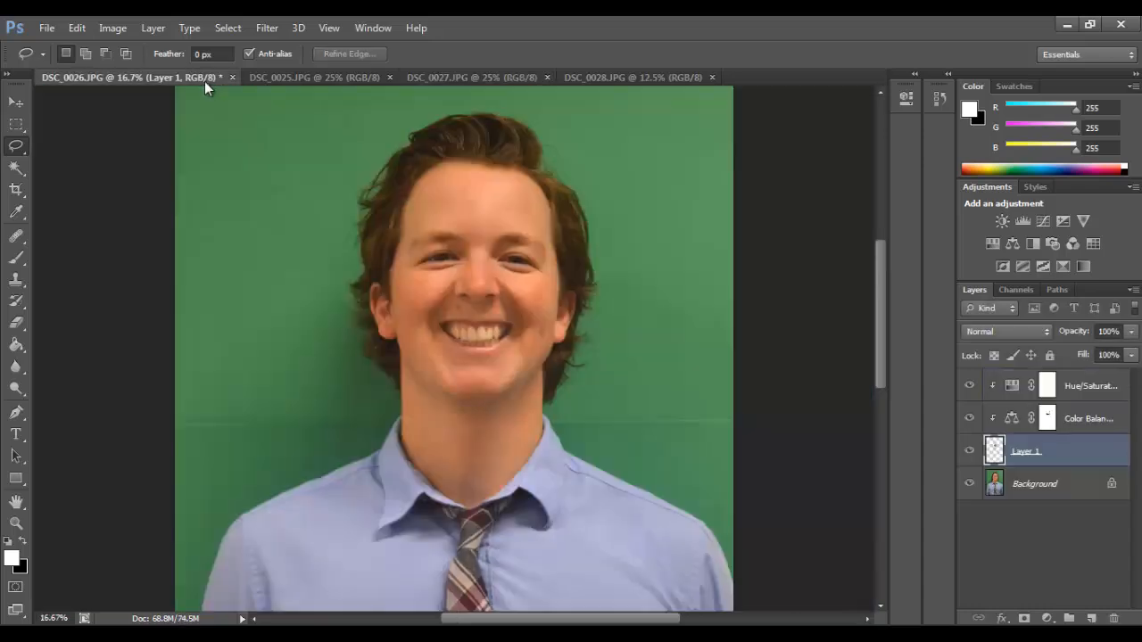
key("ctrl+v")
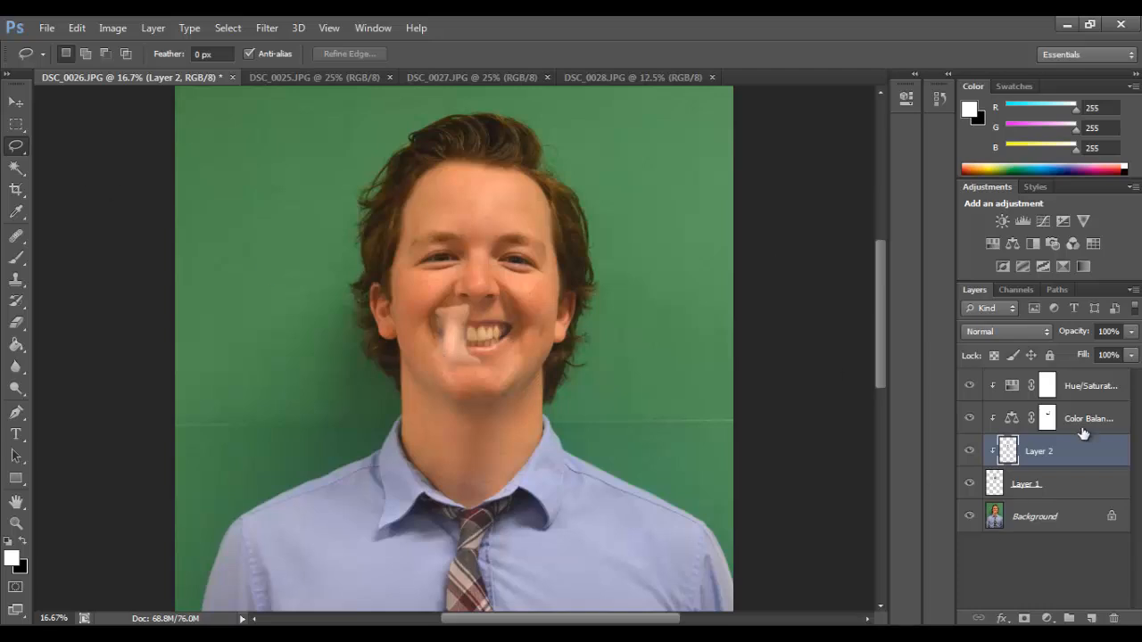
left_click_drag(1080, 454, 1114, 618)
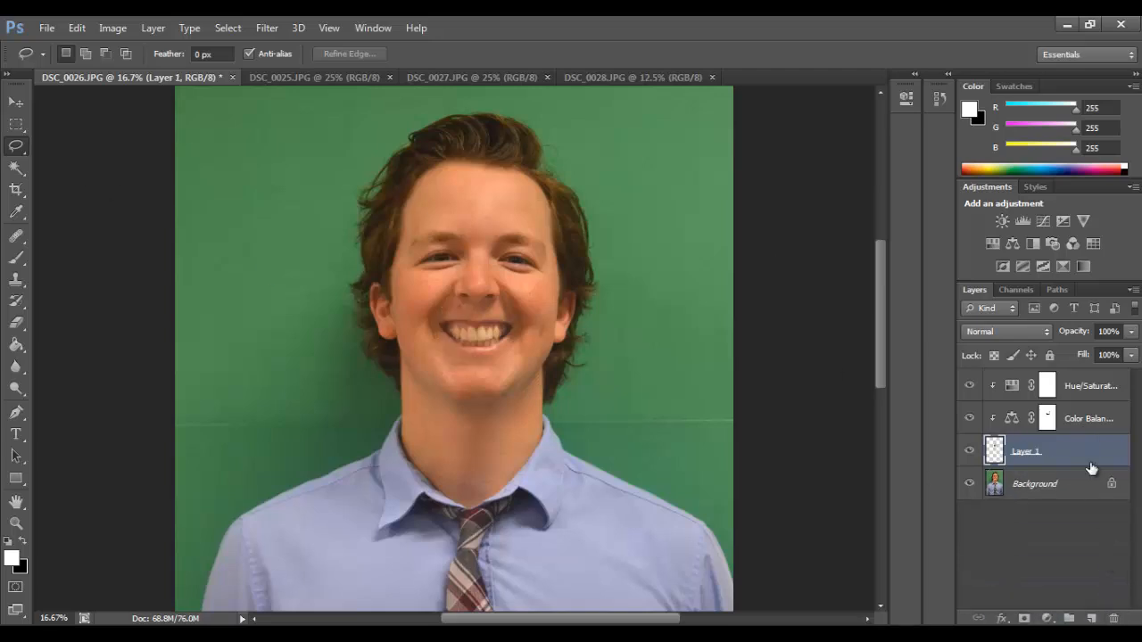
left_click(1087, 389)
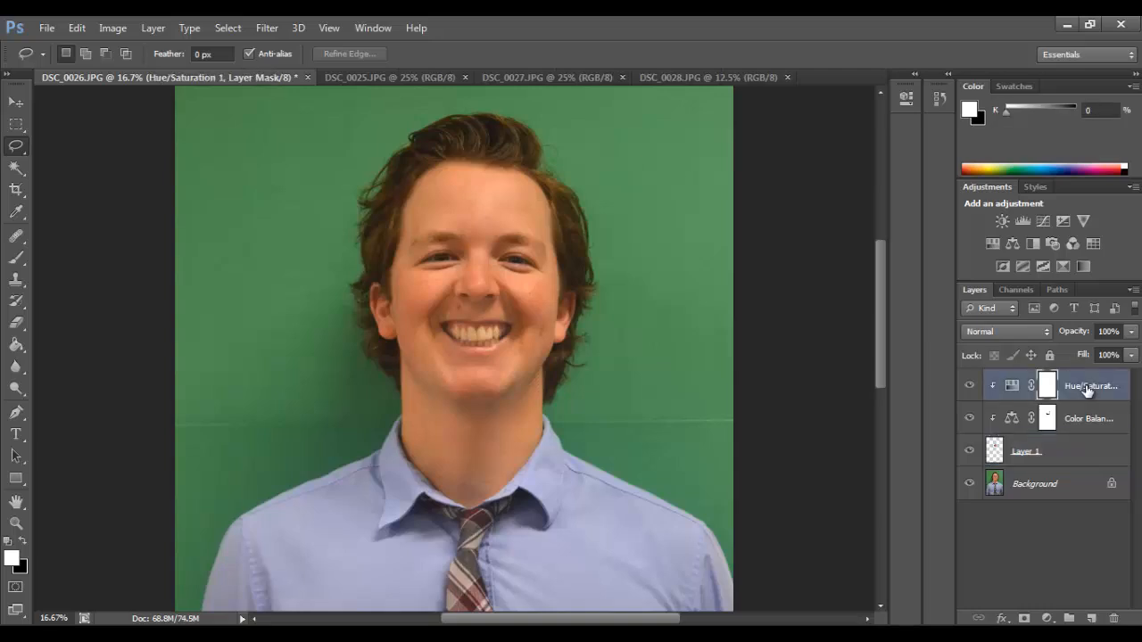
key("ctrl+v")
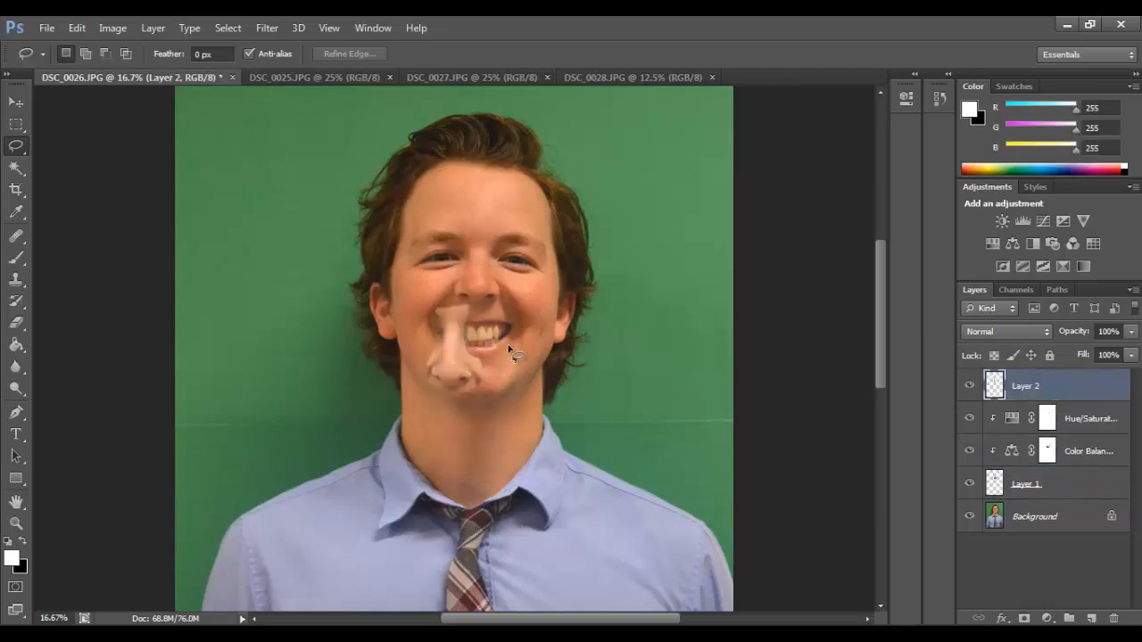
left_click(16, 103)
left_click_drag(457, 379, 481, 290)
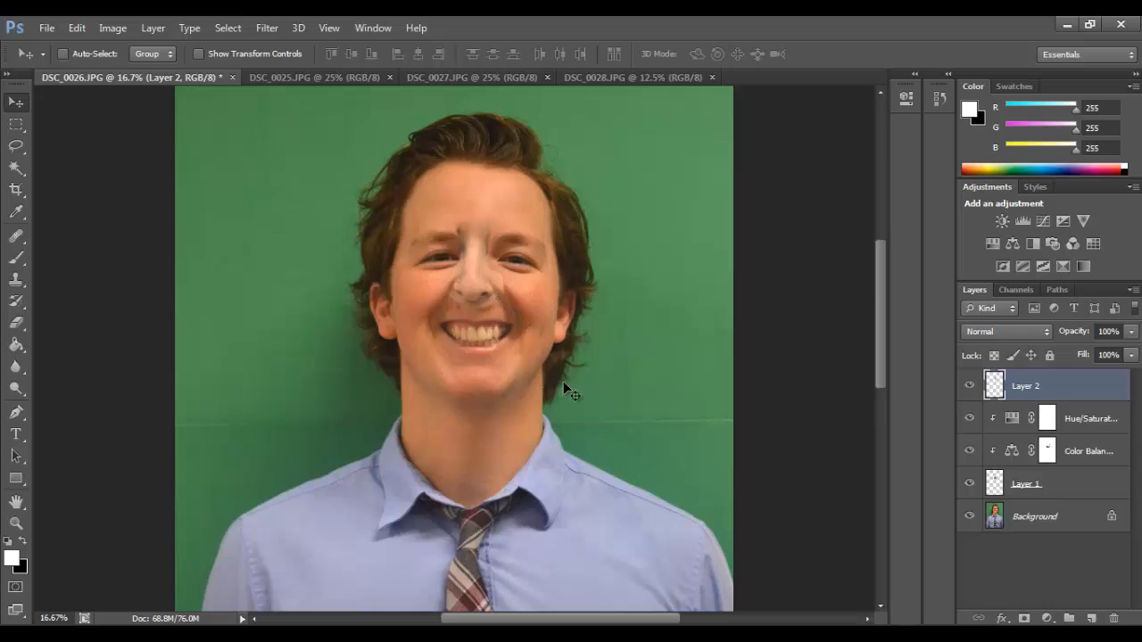
Lower Layer 2's opacity to 61% and shift the pasted nose slightly sideways to align it with the man's nose
left_click(1132, 332)
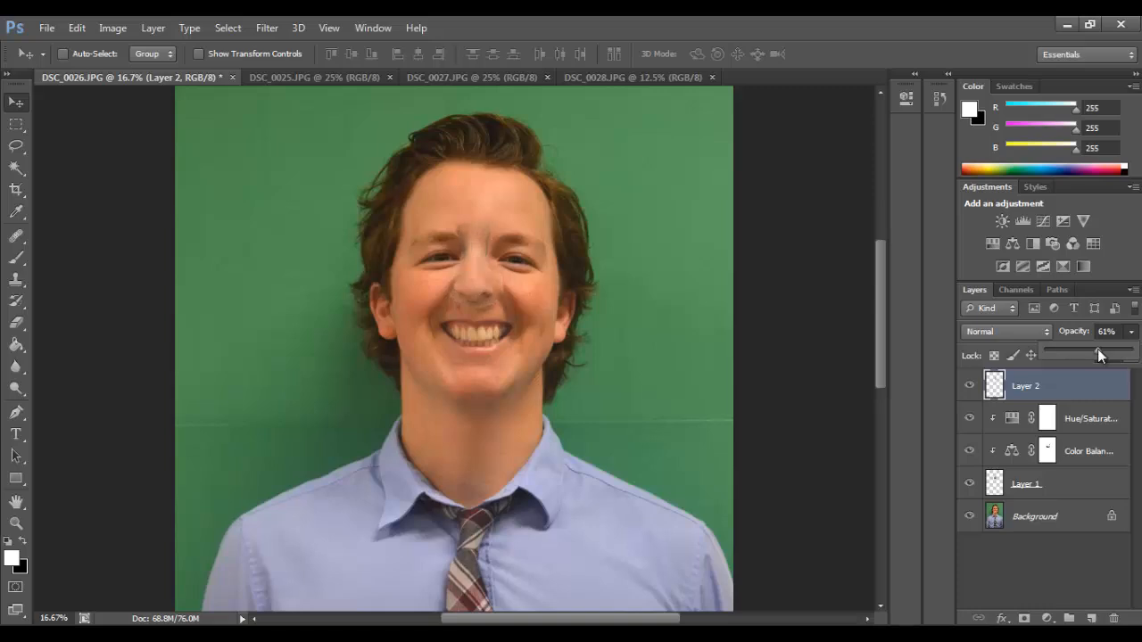
key("Return")
key("ctrl+plus")
key("ctrl+plus")
key("ctrl+plus")
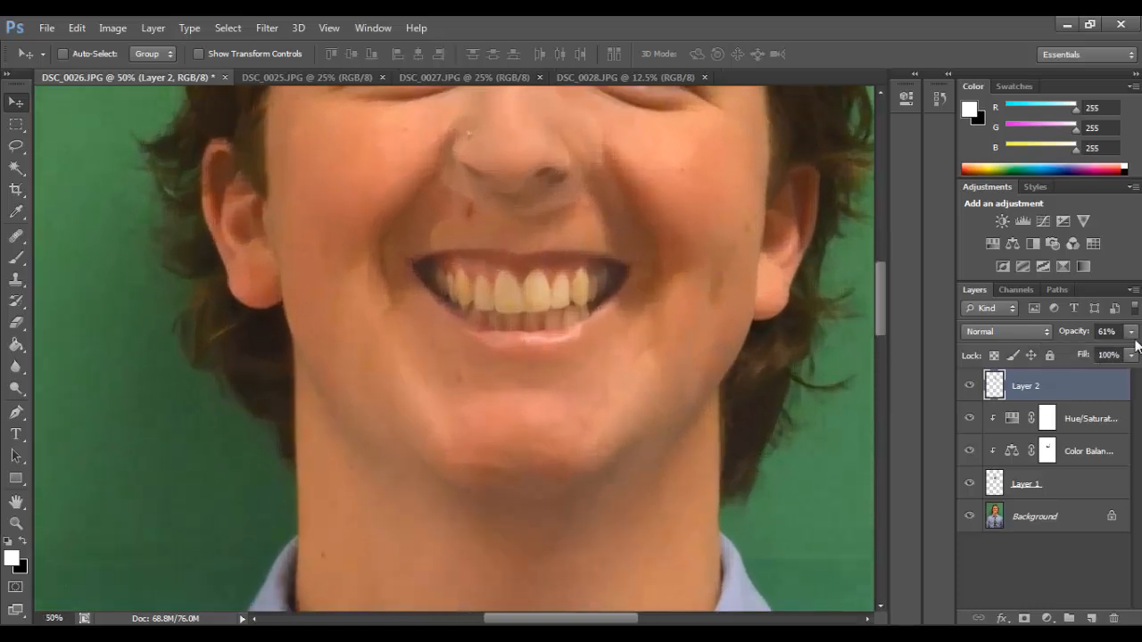
left_click_drag(881, 309, 882, 280)
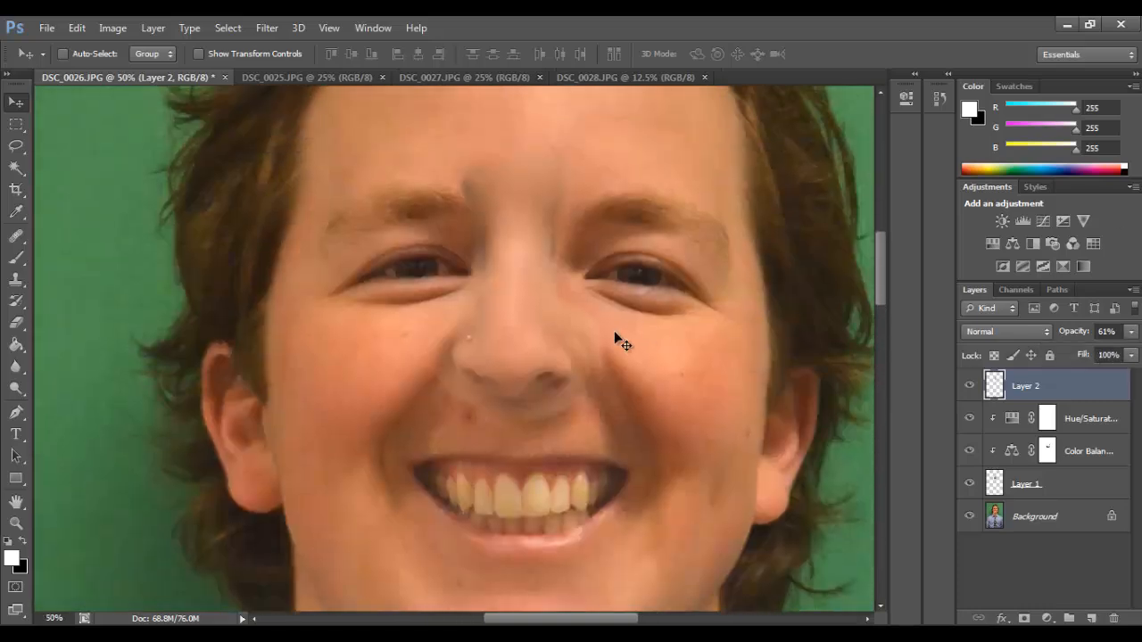
mouse_move(525, 340)
left_mouse_down()
mouse_move(546, 294)
mouse_move(540, 341)
left_mouse_up()
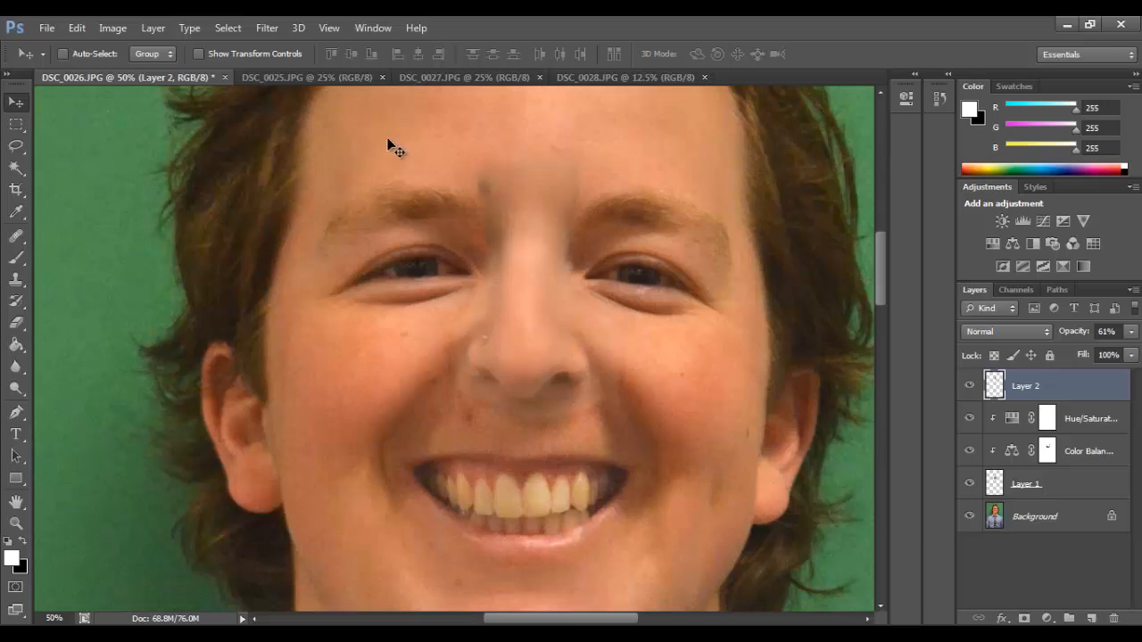
Rotate the pasted nose on Layer 2 by -0.79° to straighten it on the man's face
left_click(77, 27)
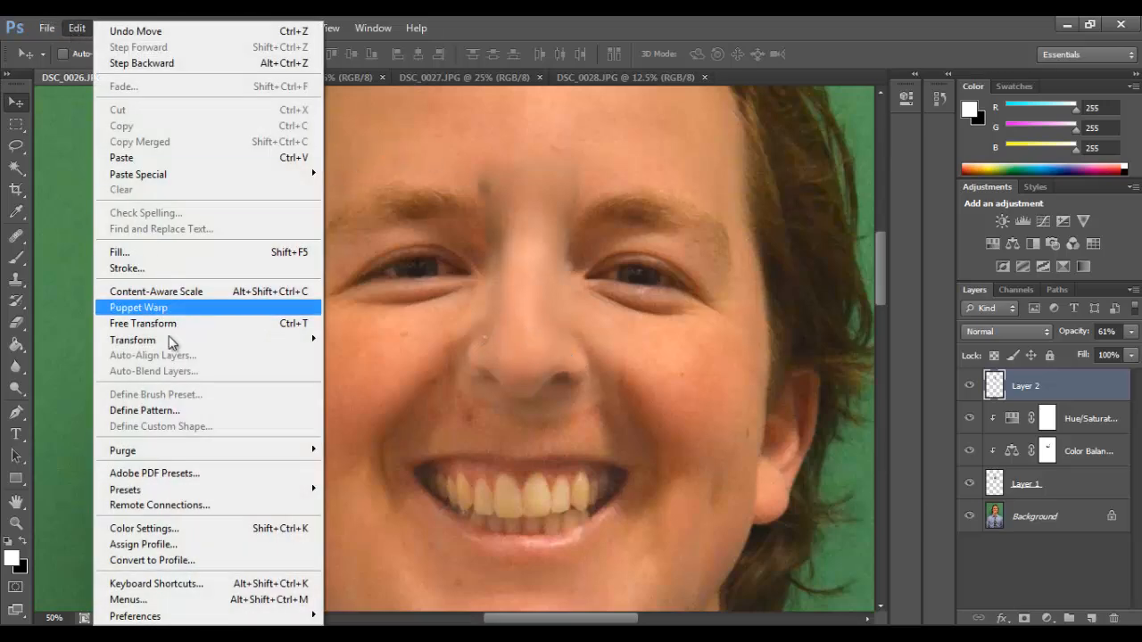
mouse_move(172, 344)
left_click(348, 379)
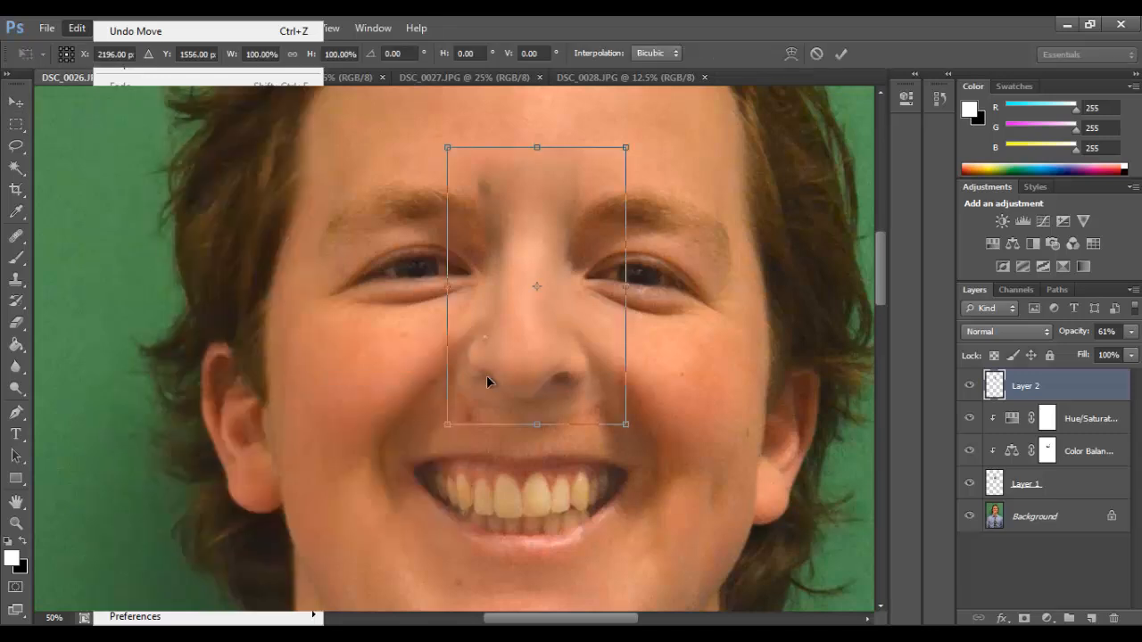
left_click_drag(444, 146, 445, 147)
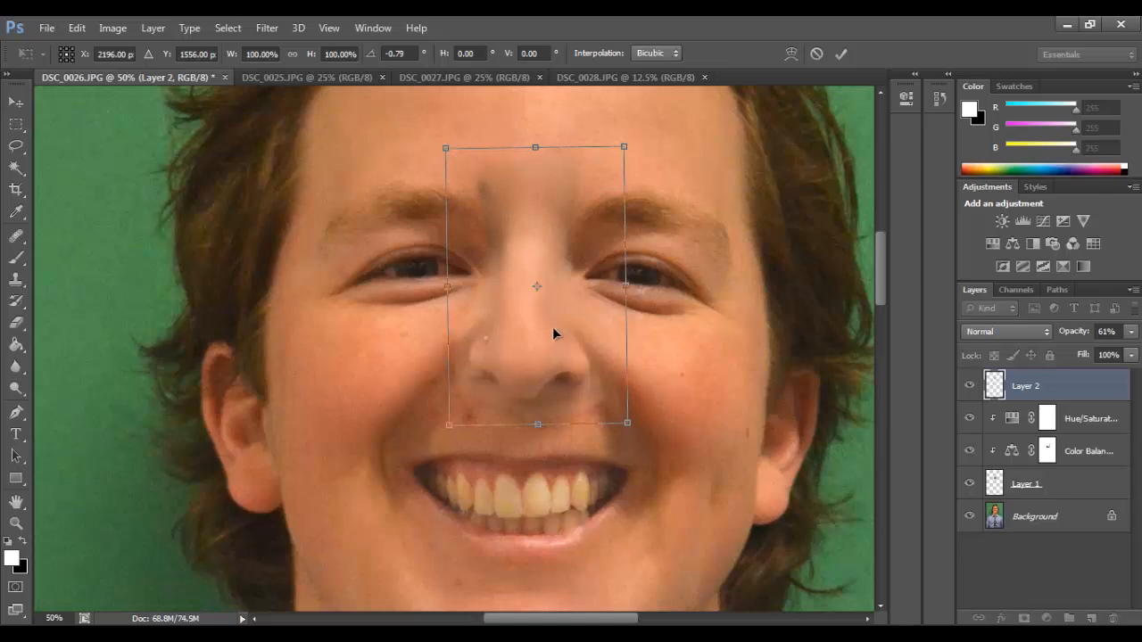
key("Return")
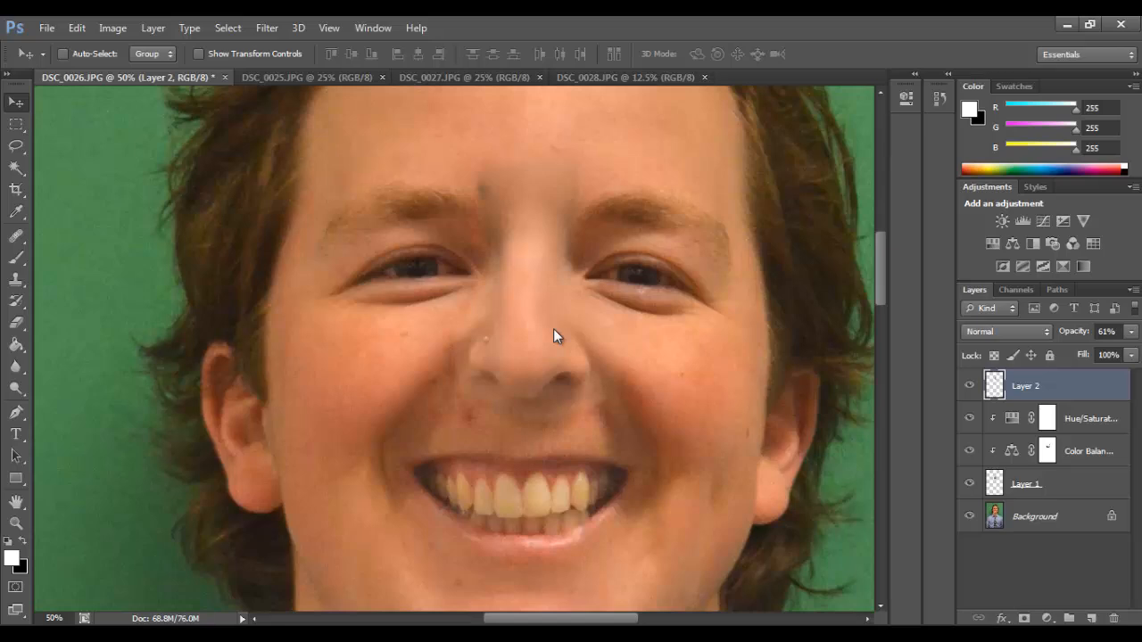
Add a Color Balance adjustment clipped to Layer 2 and shift its midtones toward red and very slightly toward magenta
left_click(1014, 244)
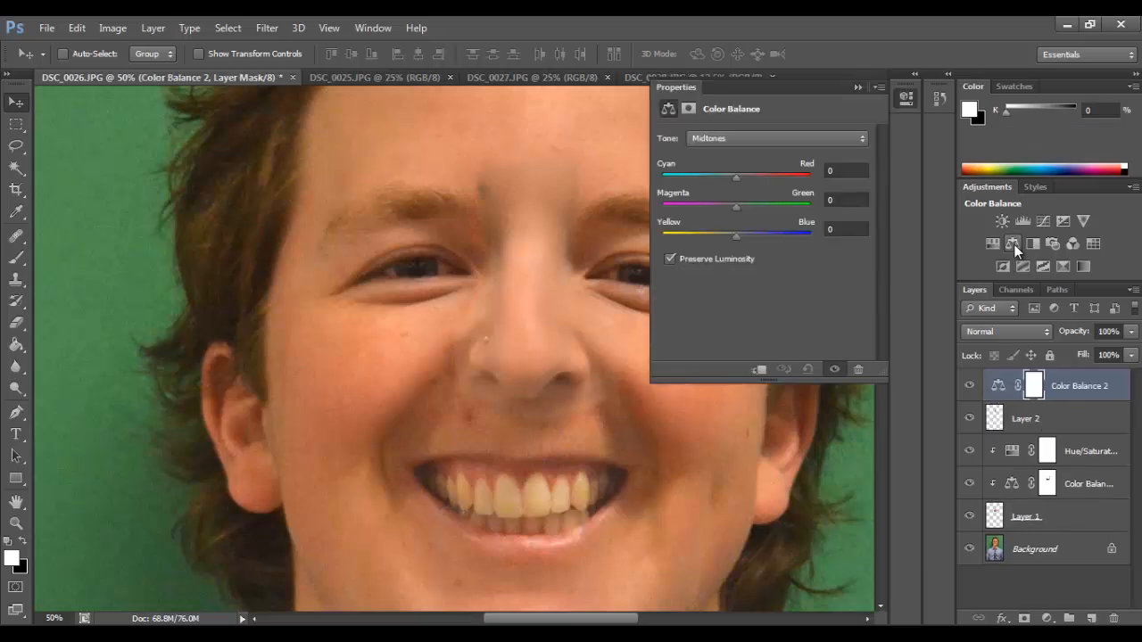
left_click(1071, 401, "alt")
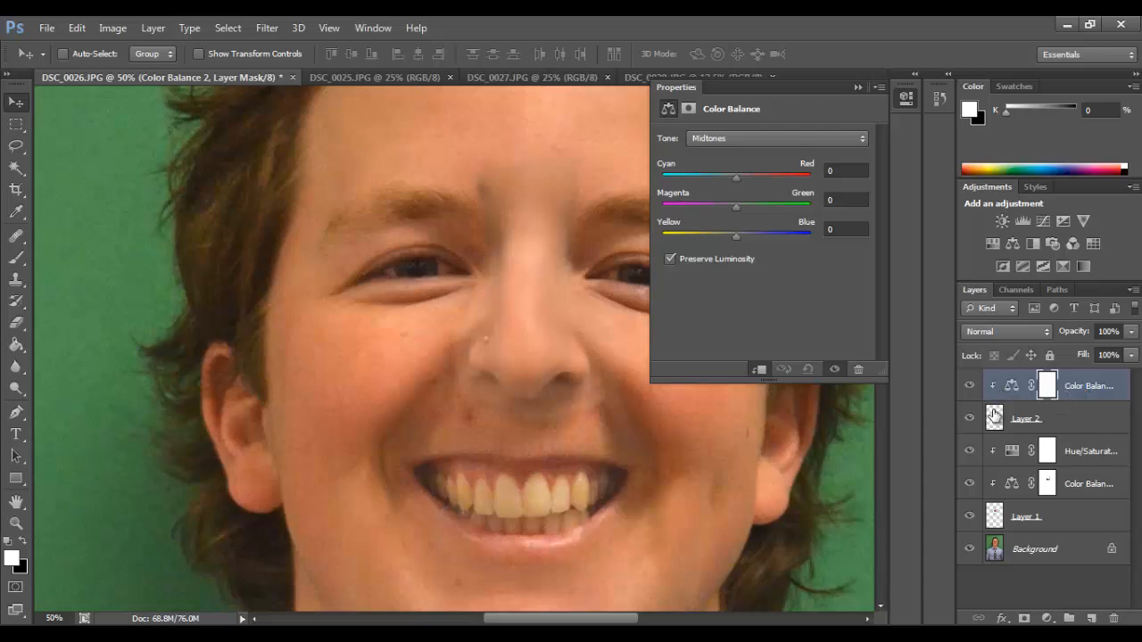
left_click_drag(737, 175, 749, 178)
left_click_drag(736, 211, 735, 214)
left_click(856, 86)
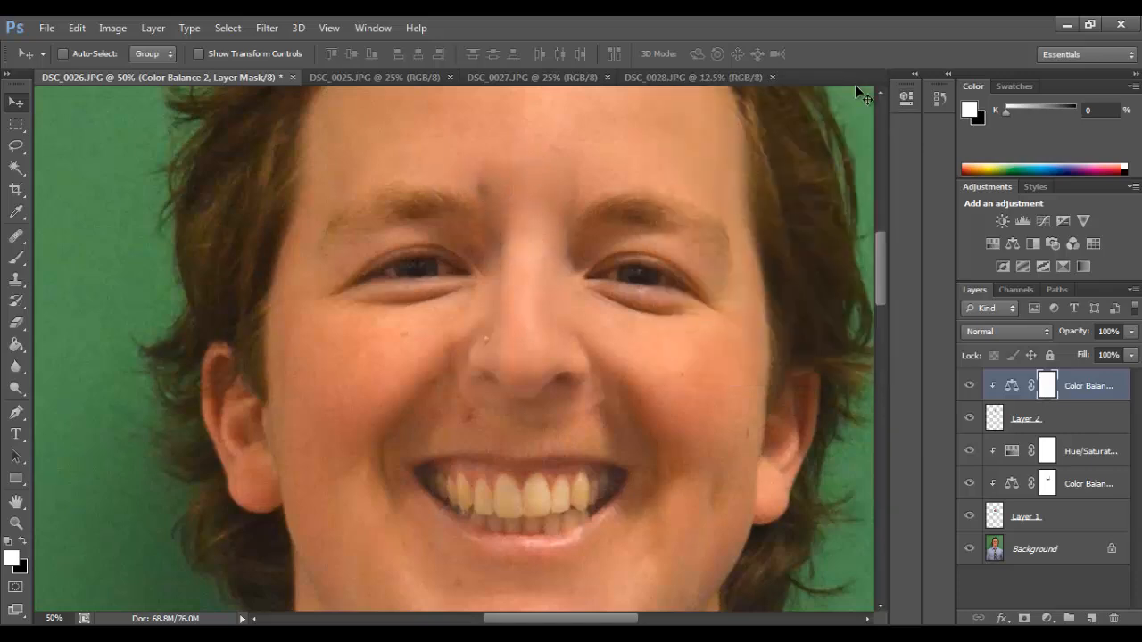
Soften the top of the pasted nose on Layer 2 between the eyebrows with the Eraser at 69% opacity
left_click(1085, 427)
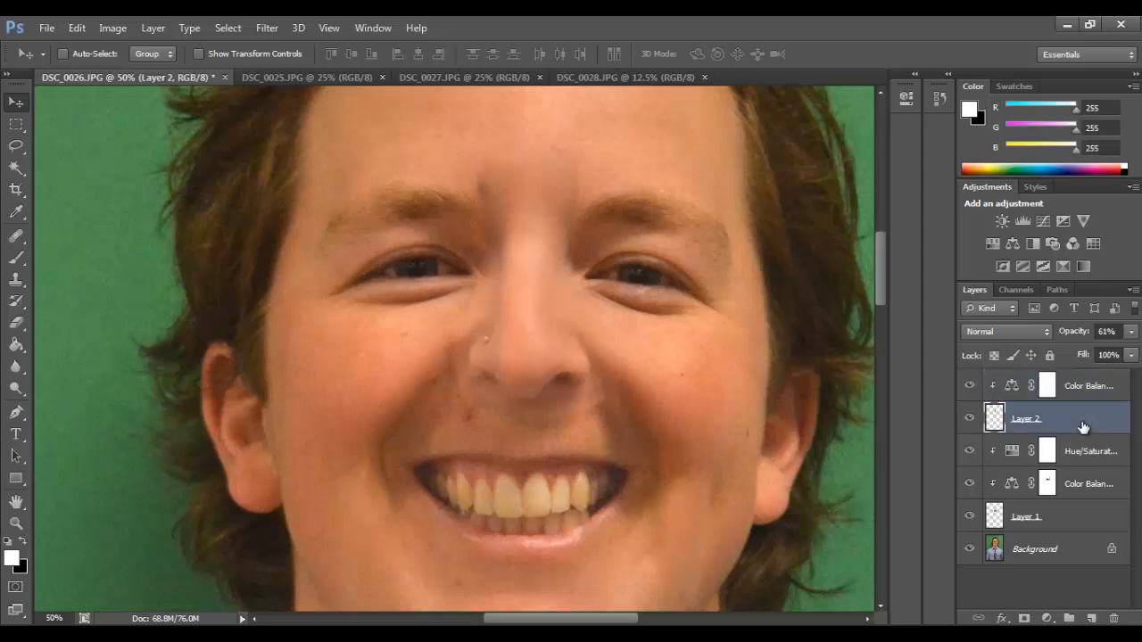
left_click(17, 324)
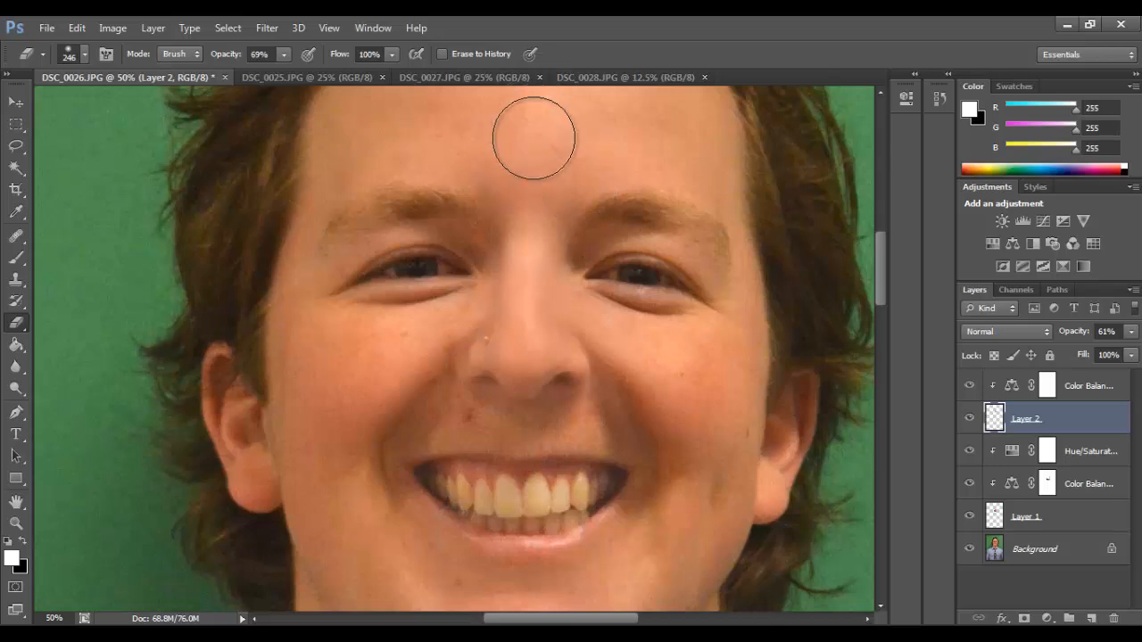
left_click(527, 226)
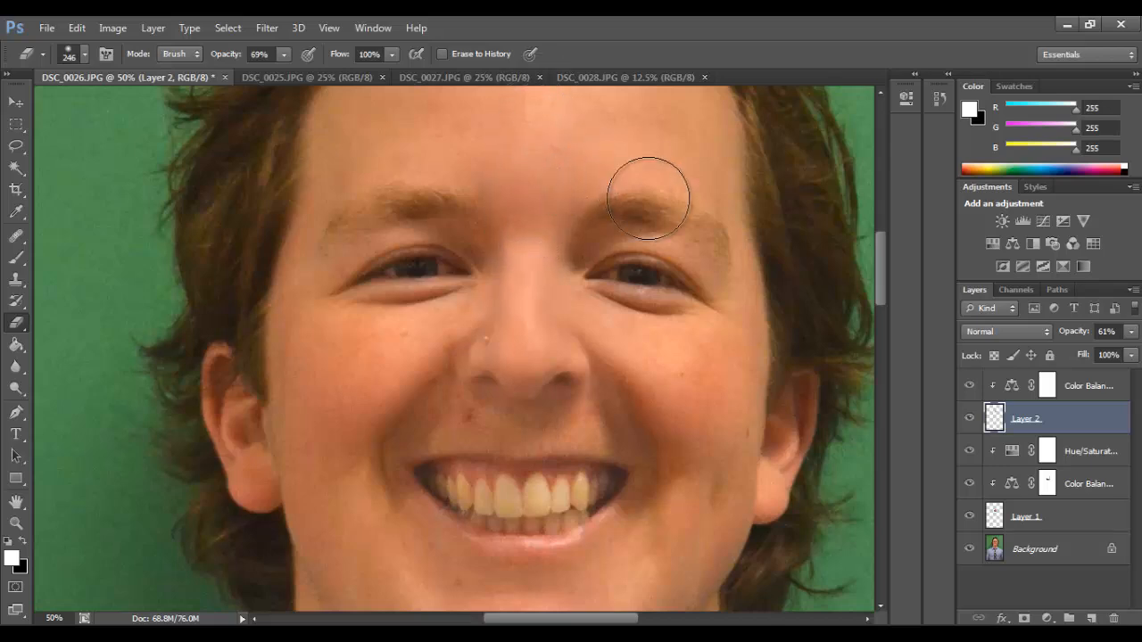
key("ctrl+minus")
key("ctrl+minus")
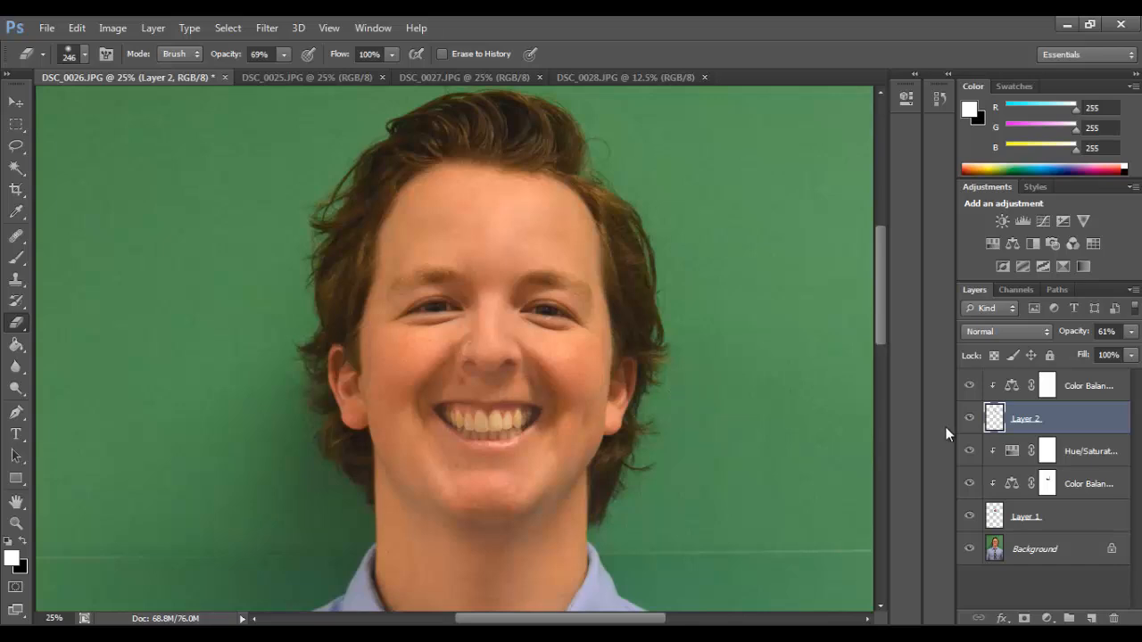
In DSC_0028.JPG, lasso the man's eyes and eyebrows across the bridge of the nose and feather the selection by 6 pixels
left_click(471, 78)
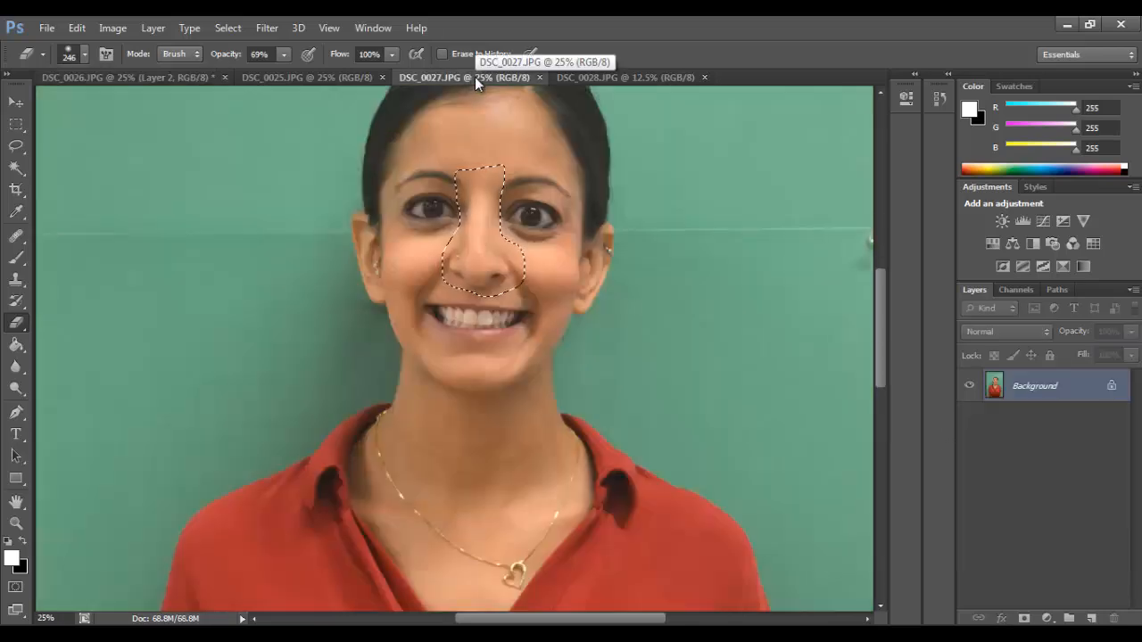
left_click(622, 78)
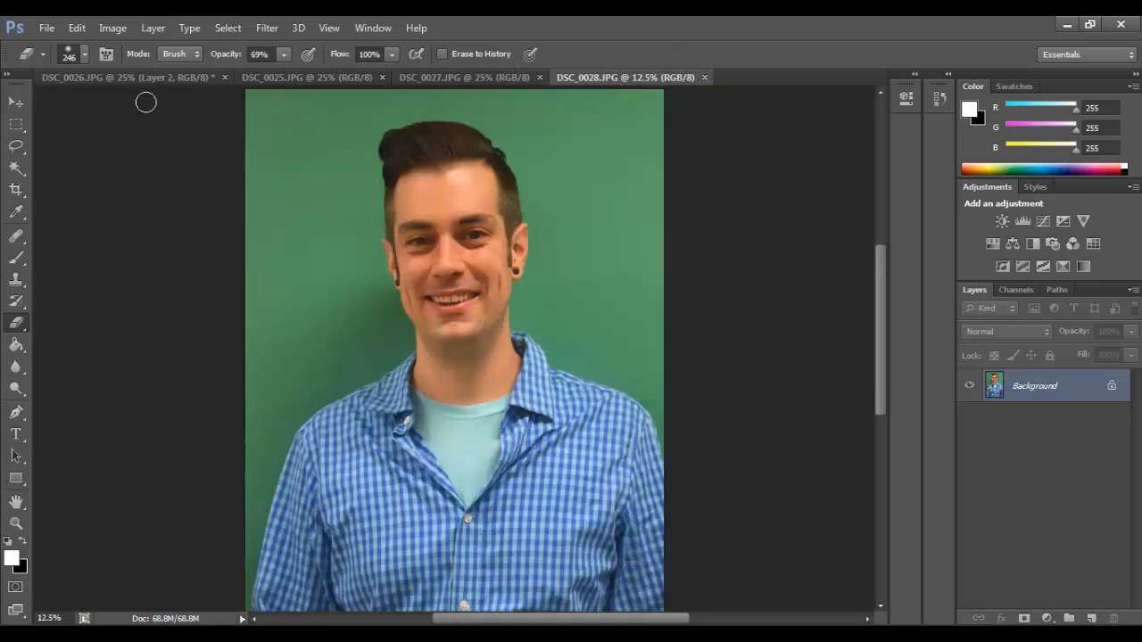
left_click(15, 149)
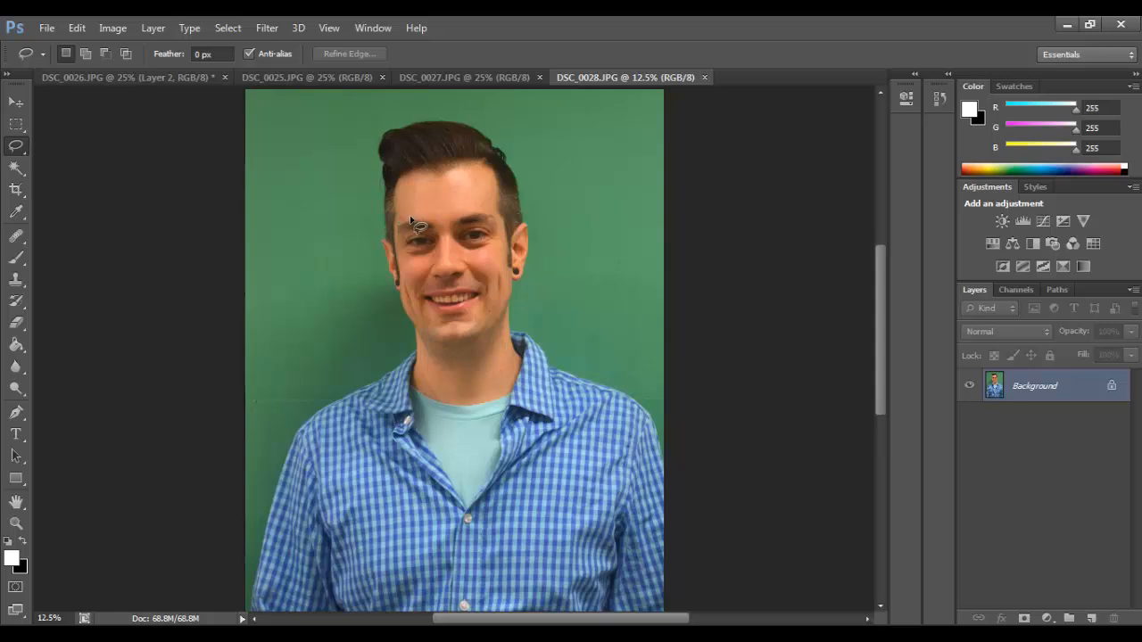
mouse_move(411, 219)
left_mouse_down()
mouse_move(471, 207)
mouse_move(499, 212)
mouse_move(503, 231)
mouse_move(498, 248)
mouse_move(472, 258)
mouse_move(398, 258)
mouse_move(385, 236)
mouse_move(404, 220)
left_mouse_up()
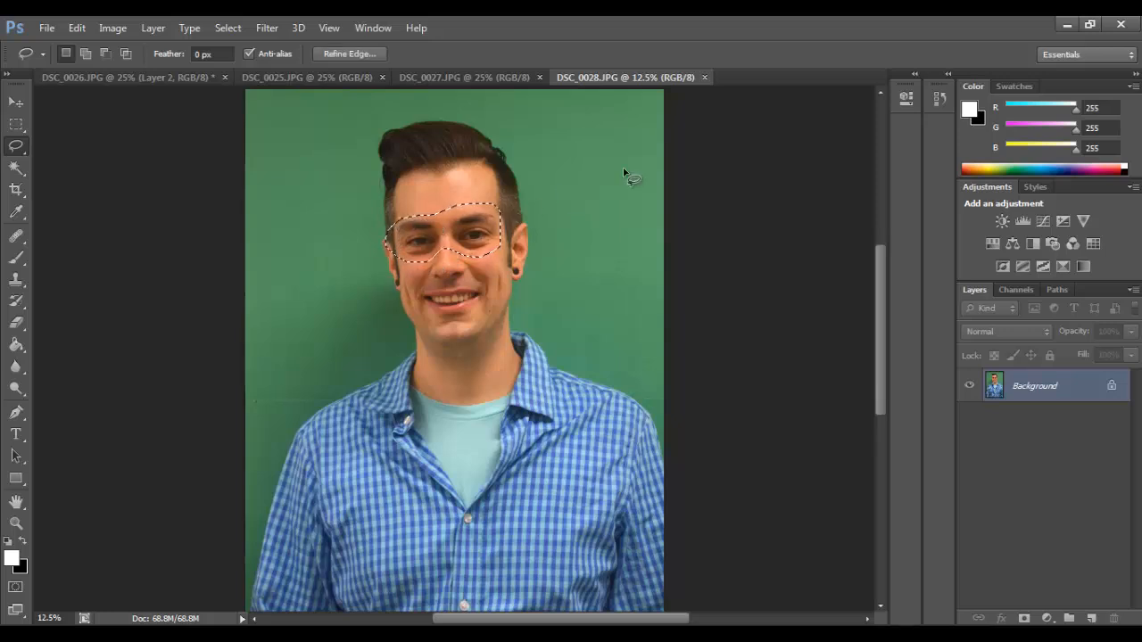
key("shift+F6")
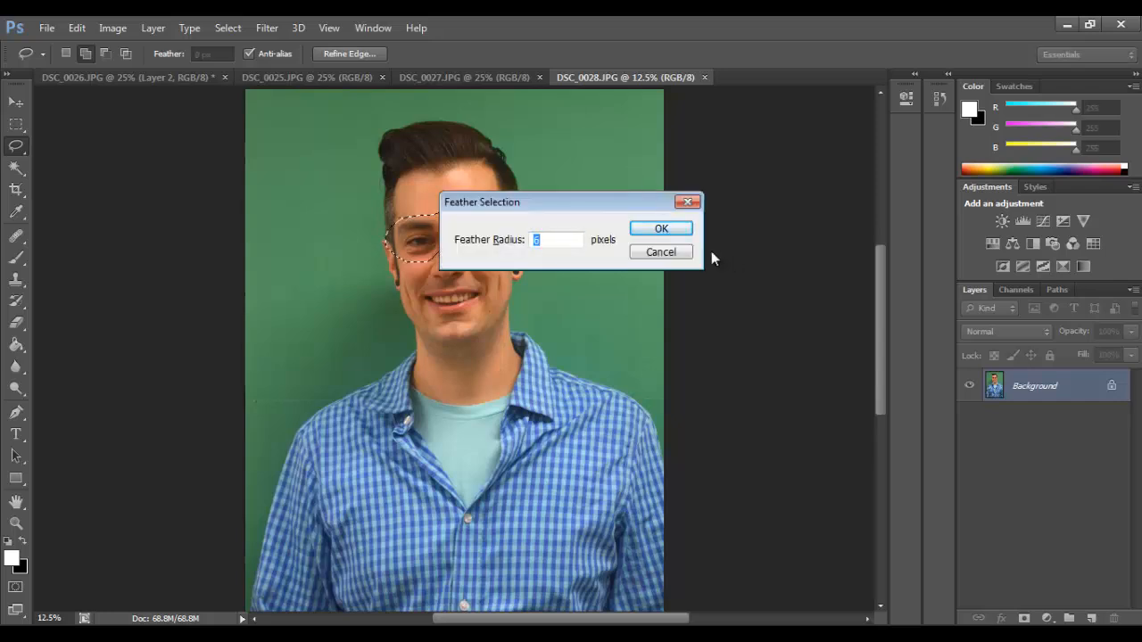
left_click(682, 231)
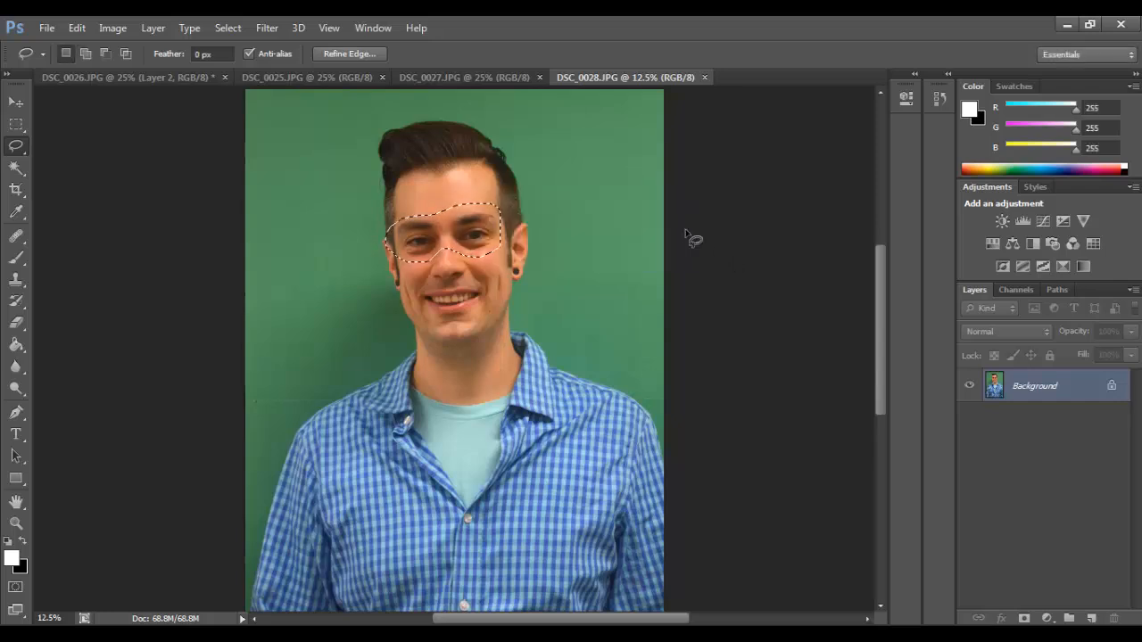
Paste the copied eyes into DSC_0026.JPG as a layer above the topmost Color Balance adjustment and move them over the man's eyes
left_click(149, 78)
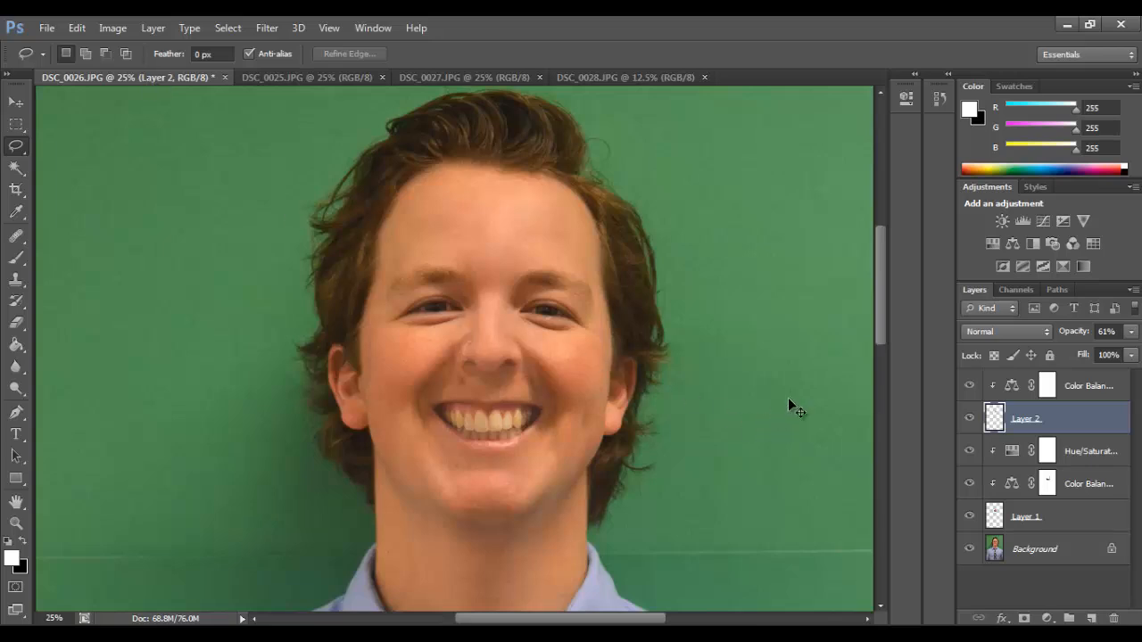
key("ctrl+v")
key("ctrl+z")
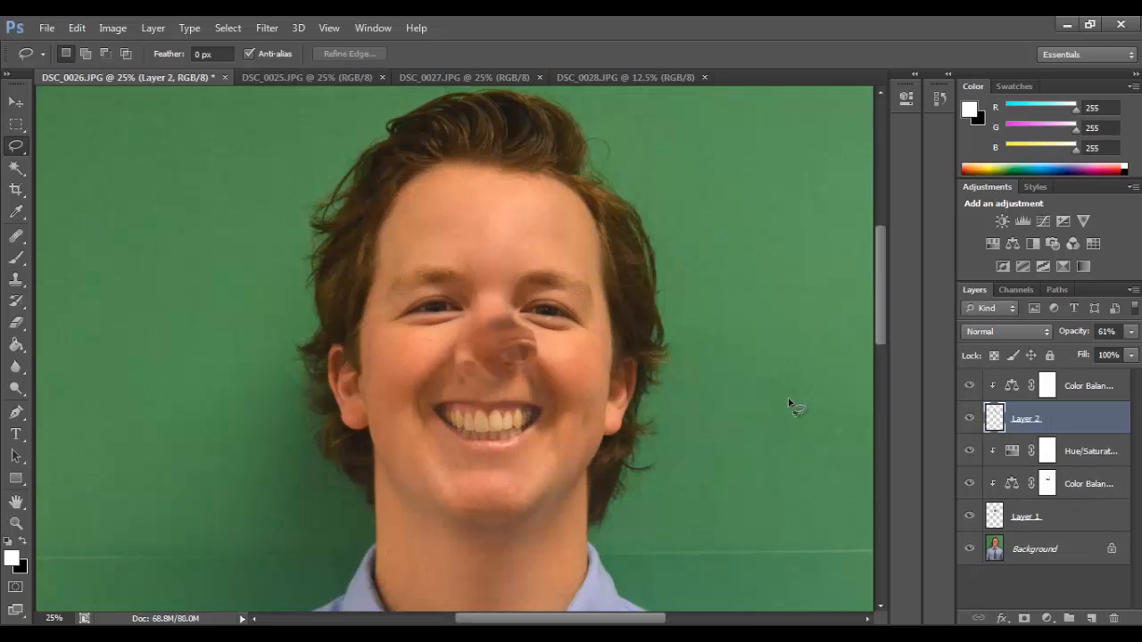
left_click(1078, 396)
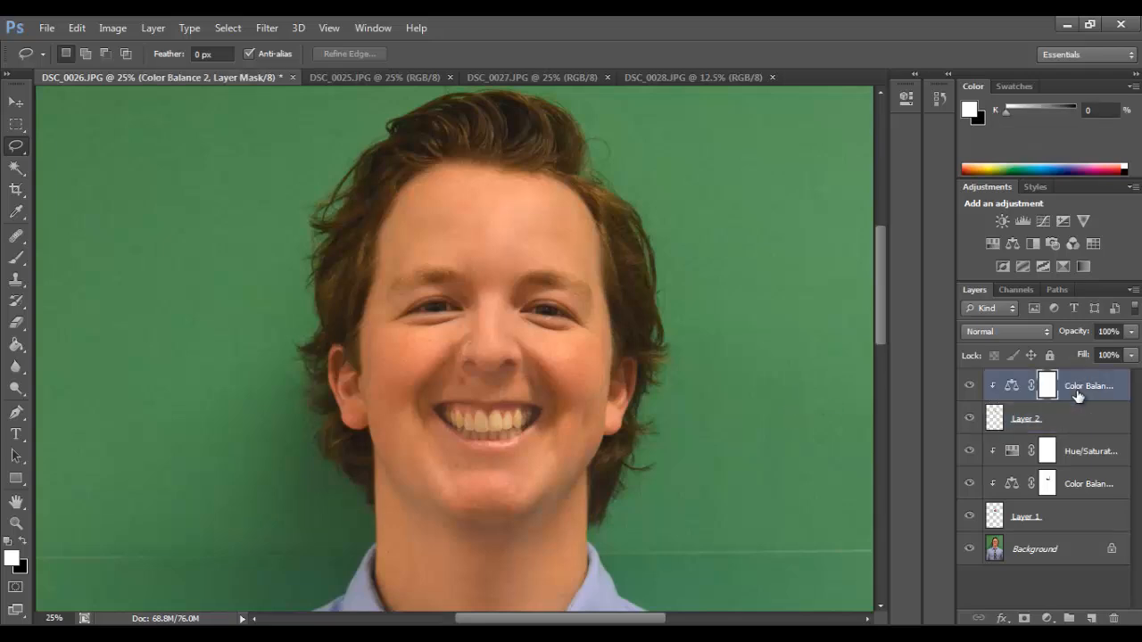
key("ctrl+v")
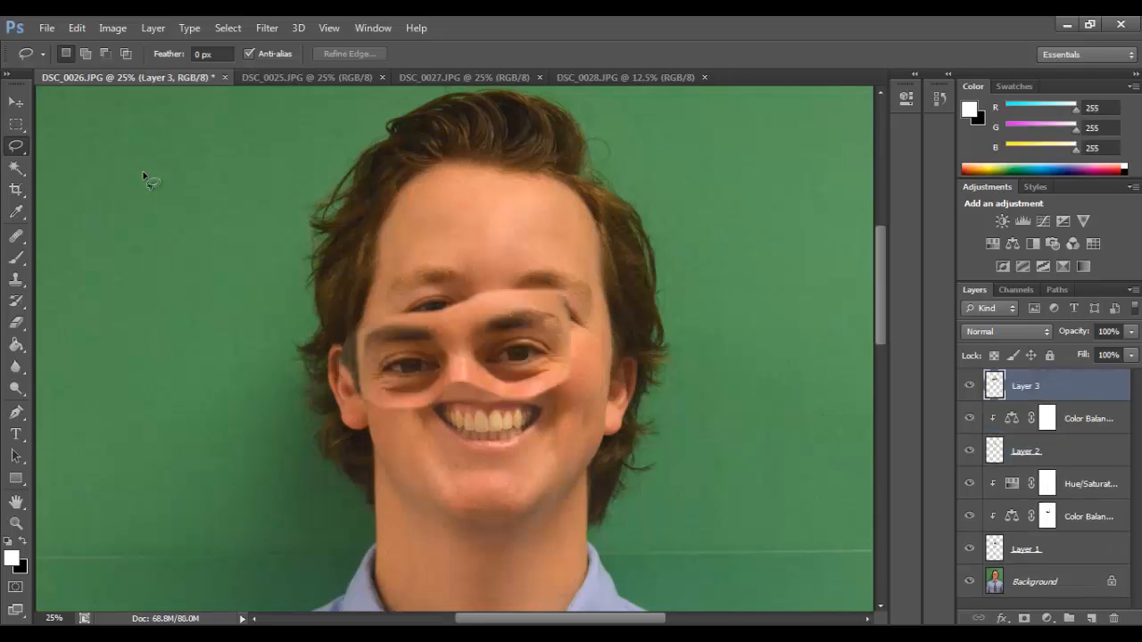
left_click(14, 100)
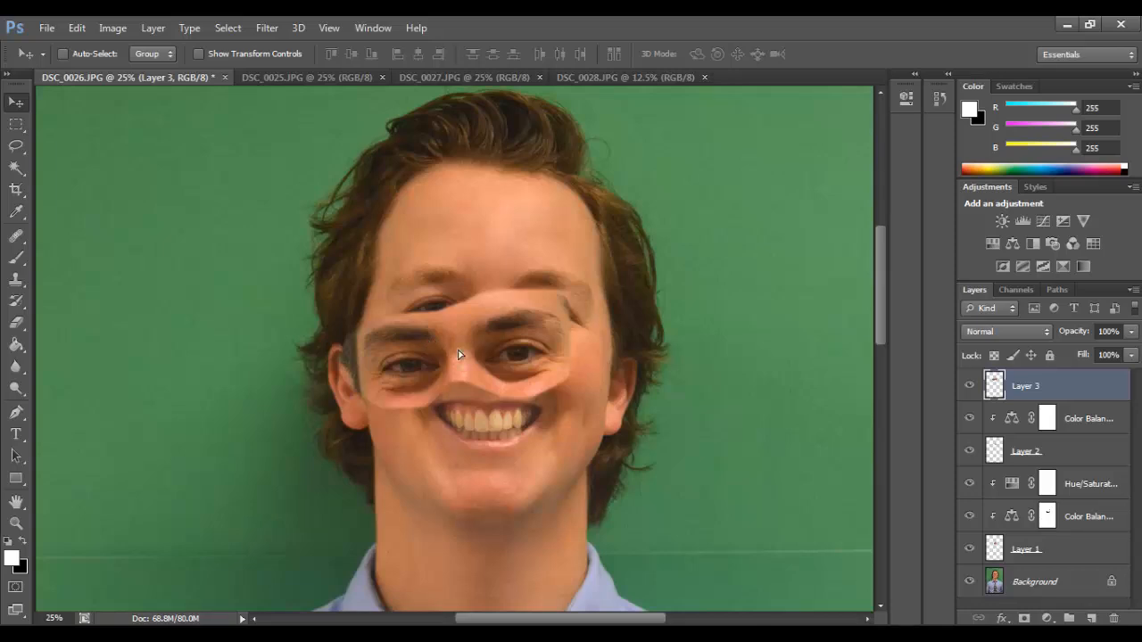
left_click_drag(458, 354, 489, 301)
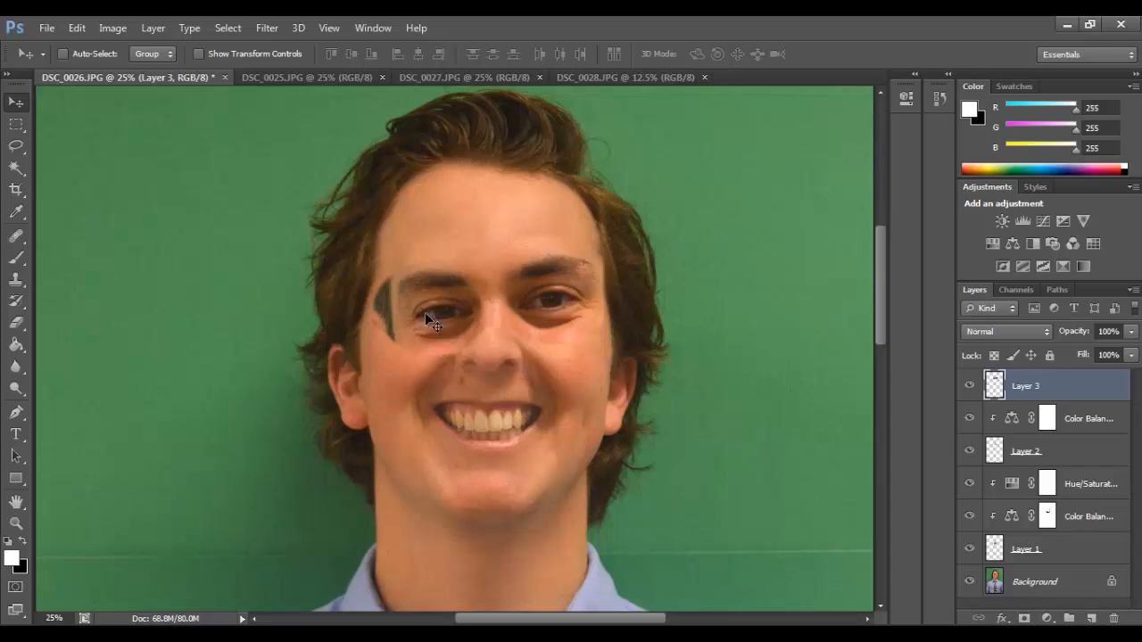
mouse_move(518, 310)
left_mouse_down()
mouse_move(505, 268)
mouse_move(508, 303)
left_mouse_up()
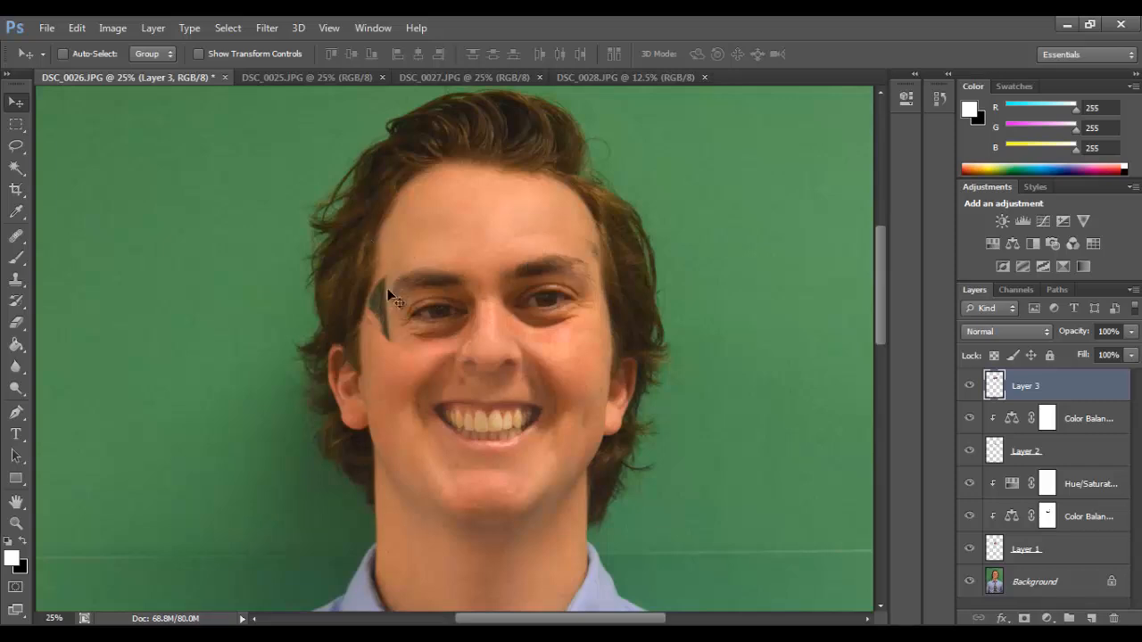
Lower Layer 3's opacity to 61%, then rotate the pasted eyes about 7.5° clockwise and shift them to align with the man's eyes
left_click(1132, 332)
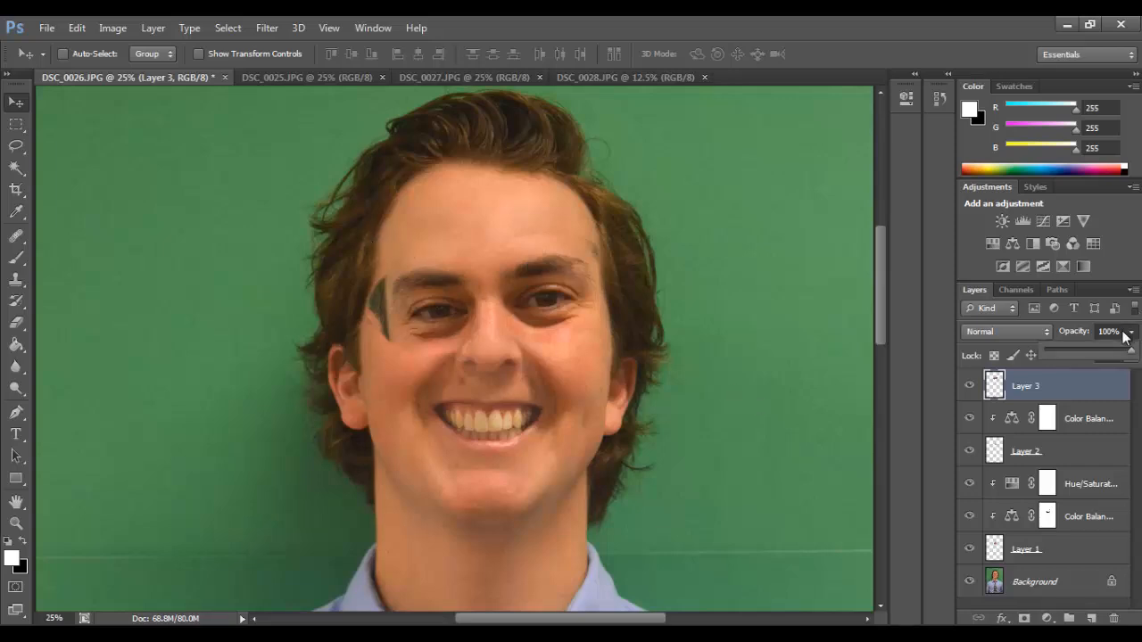
left_click_drag(1129, 351, 1098, 350)
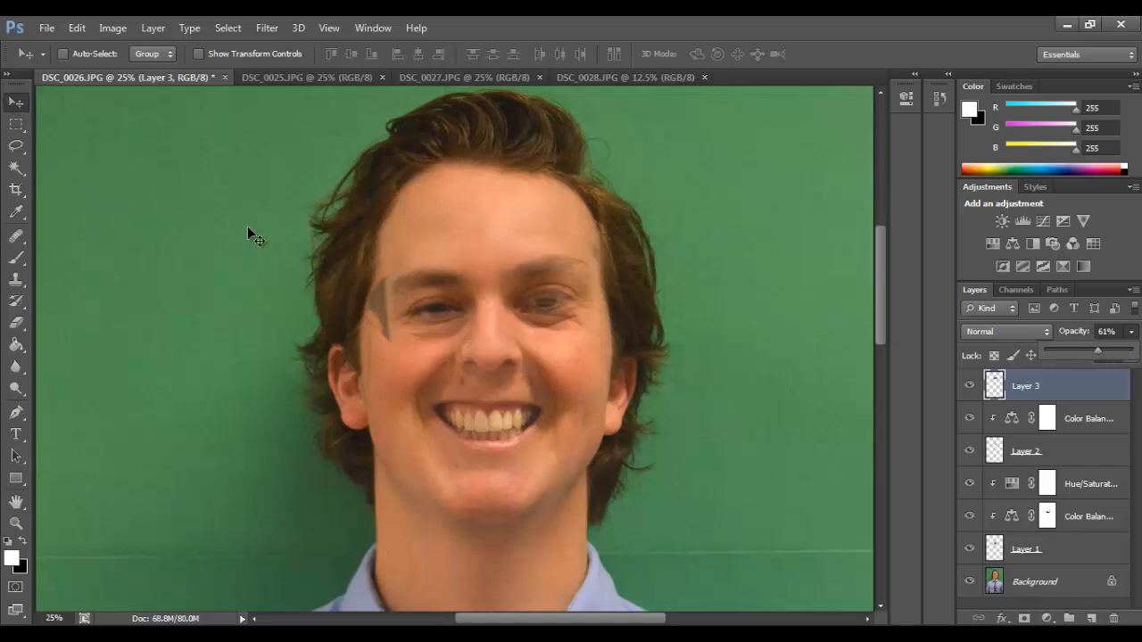
left_click(75, 27)
mouse_move(152, 340)
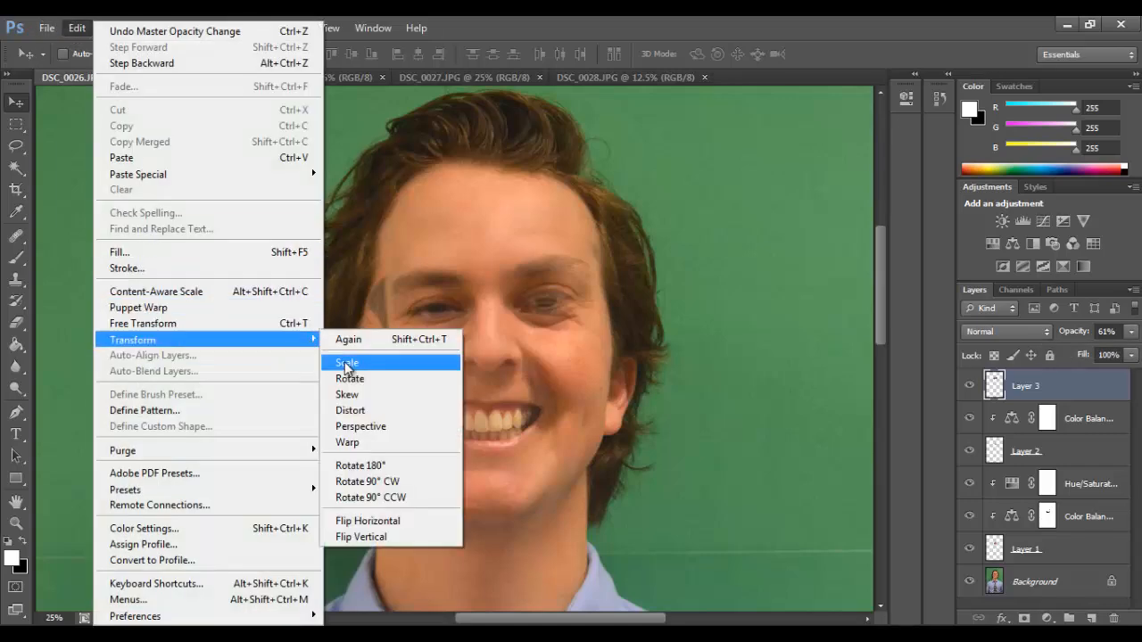
left_click(348, 379)
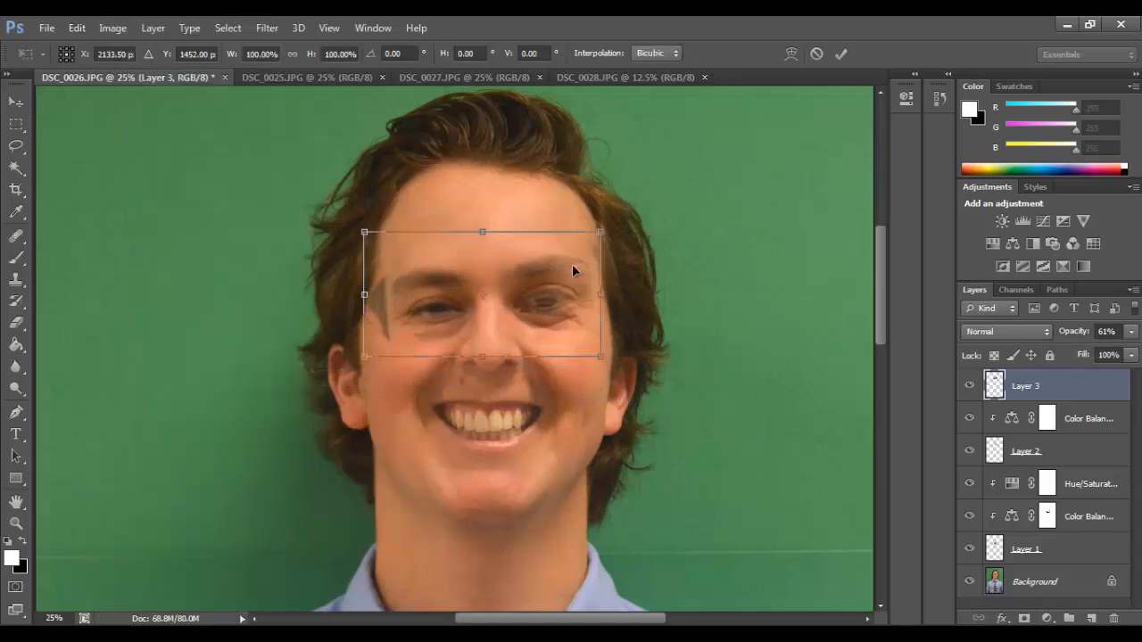
key("ctrl+plus")
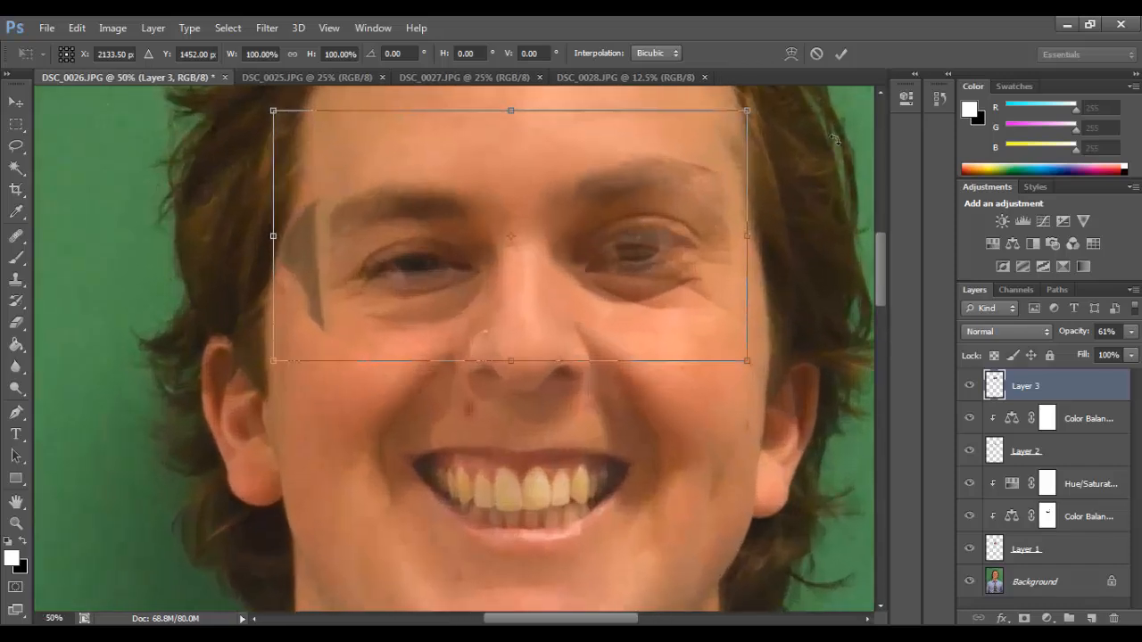
left_click_drag(749, 112, 762, 142)
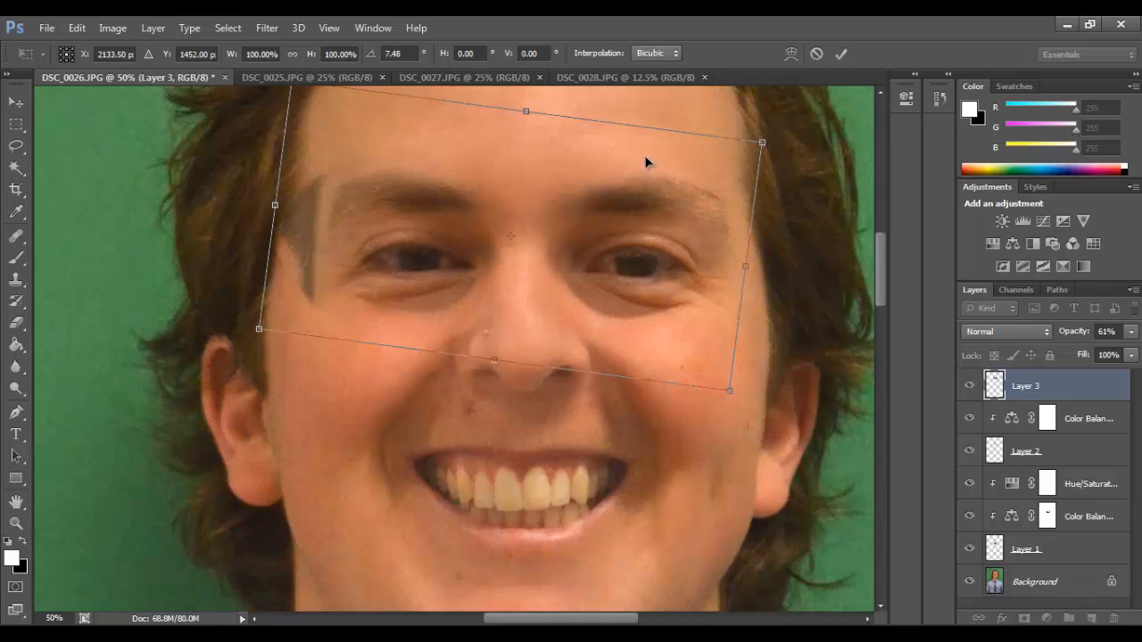
mouse_move(550, 229)
left_mouse_down()
mouse_move(559, 273)
mouse_move(551, 234)
left_mouse_up()
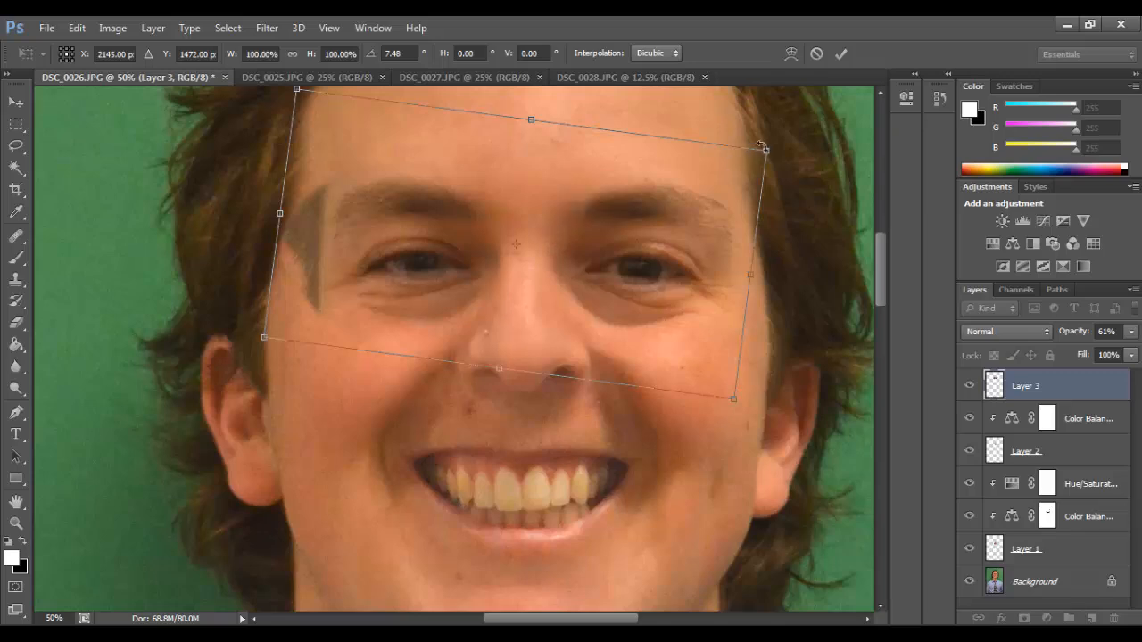
left_click_drag(763, 146, 764, 148)
key("Return")
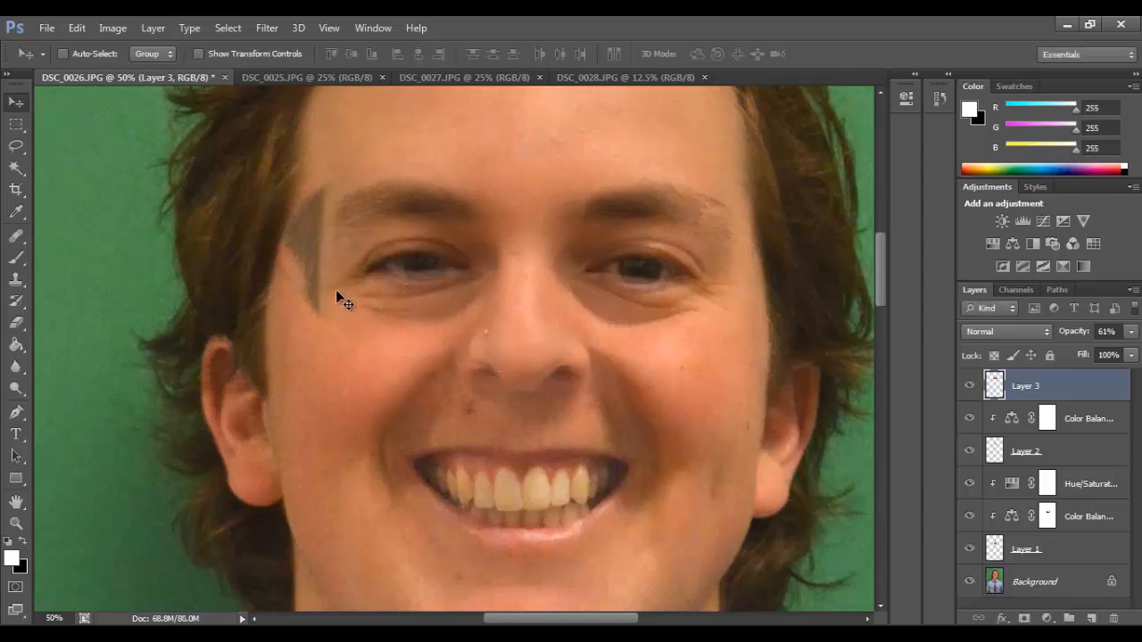
Scale the pasted eyes on Layer 3 to 101.64% width and 99.28% height, and restore the layer's opacity to 100%
key("ctrl+t")
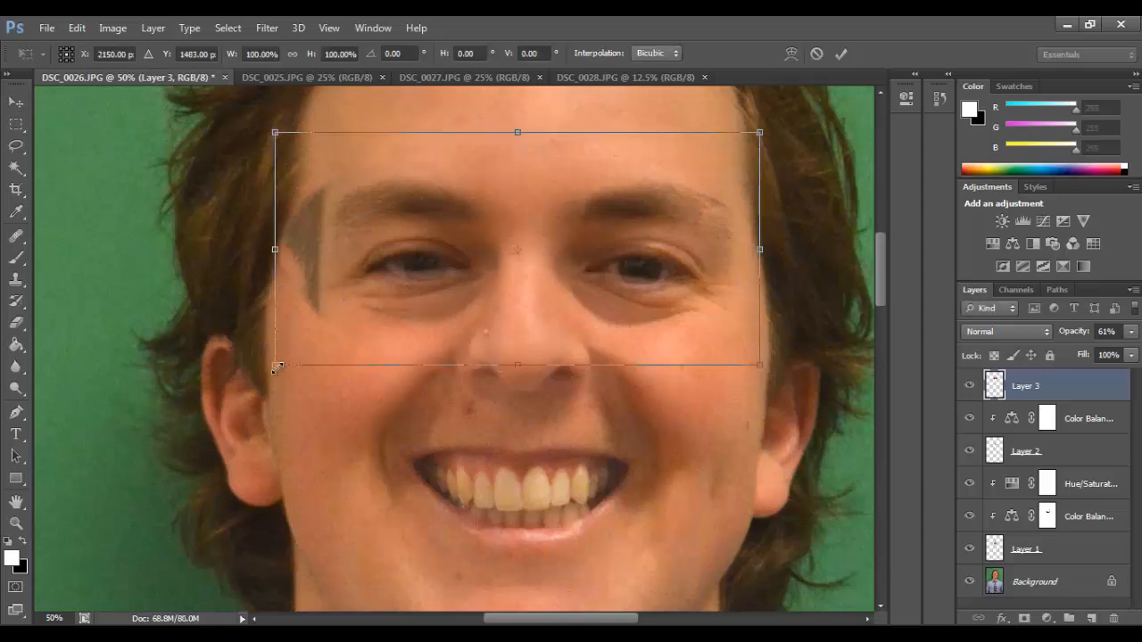
mouse_move(276, 368)
left_mouse_down()
mouse_move(258, 380)
mouse_move(279, 368)
left_mouse_up()
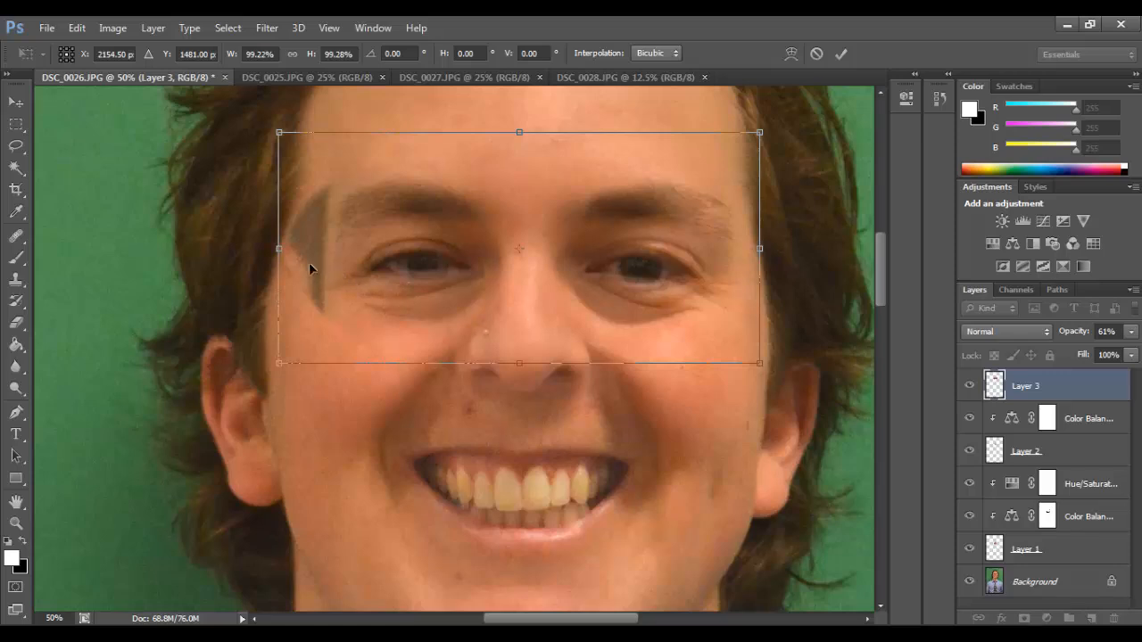
left_click_drag(280, 249, 269, 249)
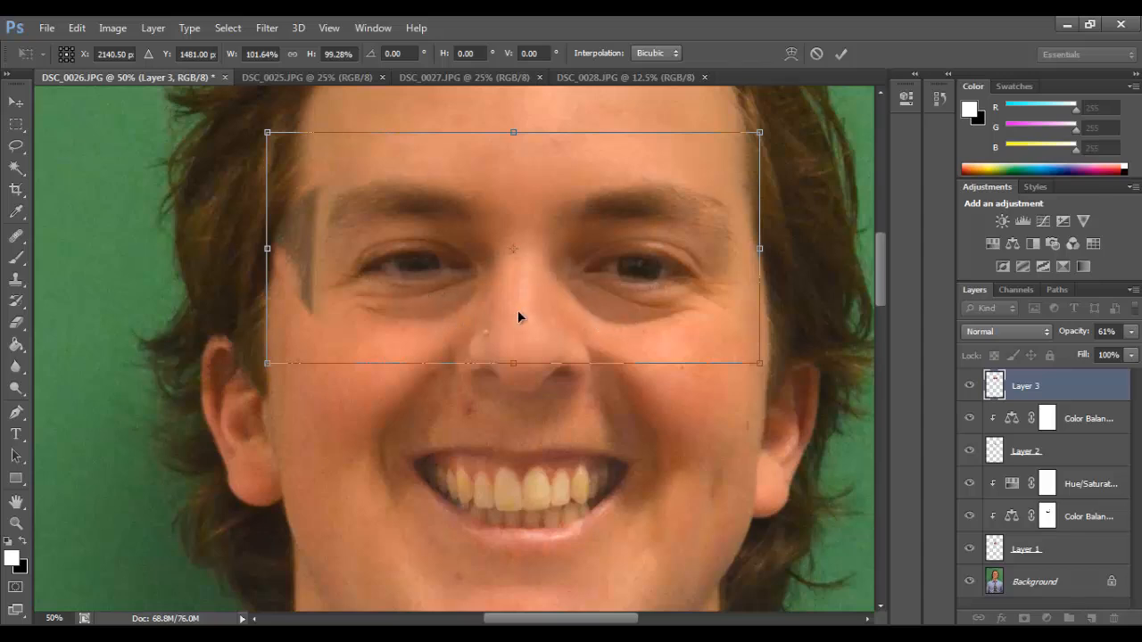
key("Return")
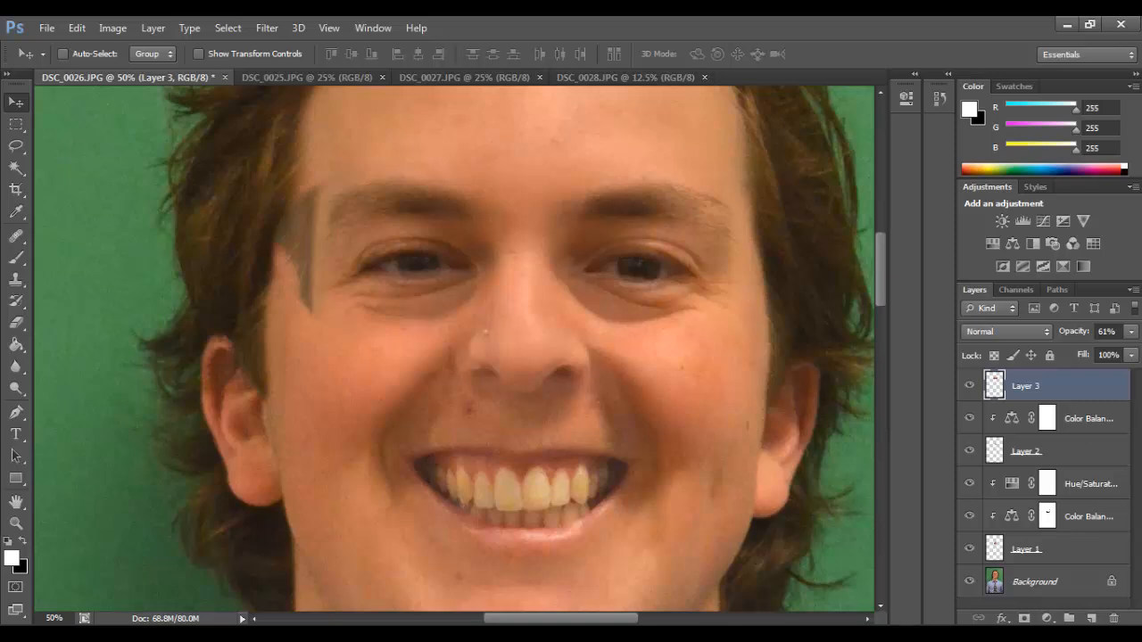
left_click(1131, 332)
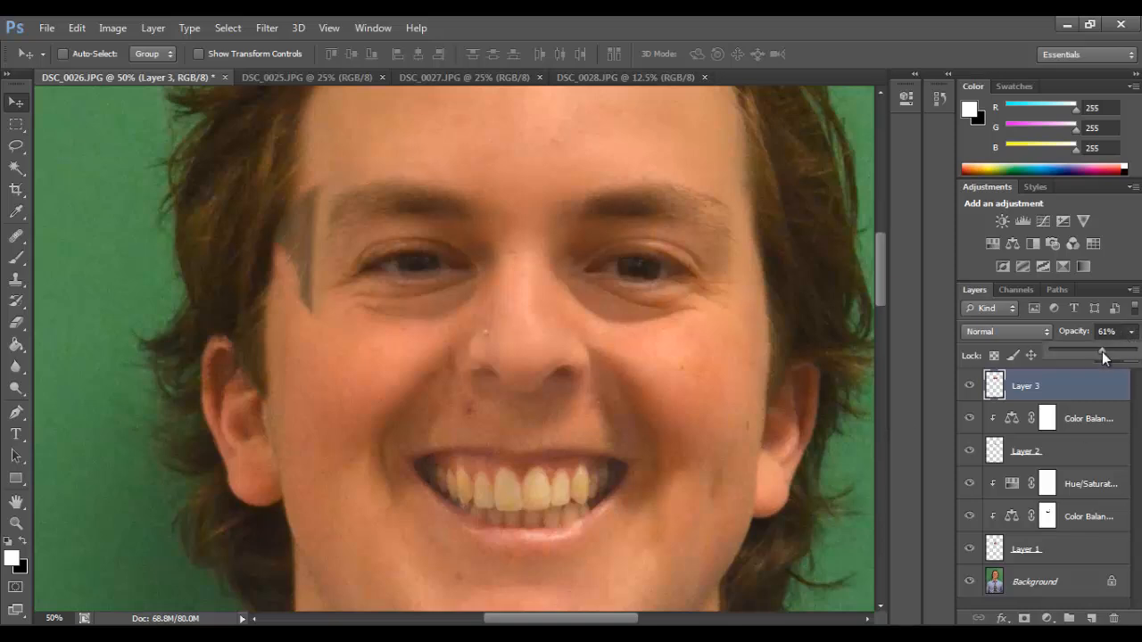
left_click_drag(1102, 350, 1137, 351)
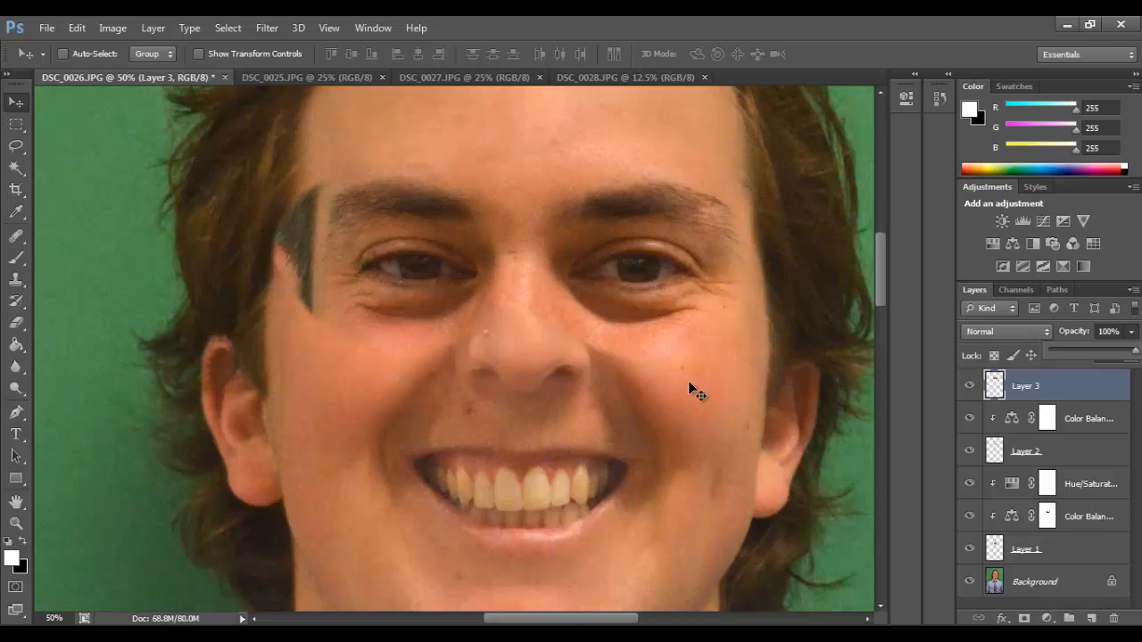
Erase the dark leftover patch beside the eyebrow and the hard outer edges of the pasted eyes on Layer 3 at 69% Eraser opacity
left_click(16, 332)
mouse_move(256, 301)
left_mouse_down()
mouse_move(290, 318)
mouse_move(270, 277)
mouse_move(292, 205)
mouse_move(279, 287)
mouse_move(277, 185)
mouse_move(355, 146)
left_mouse_up()
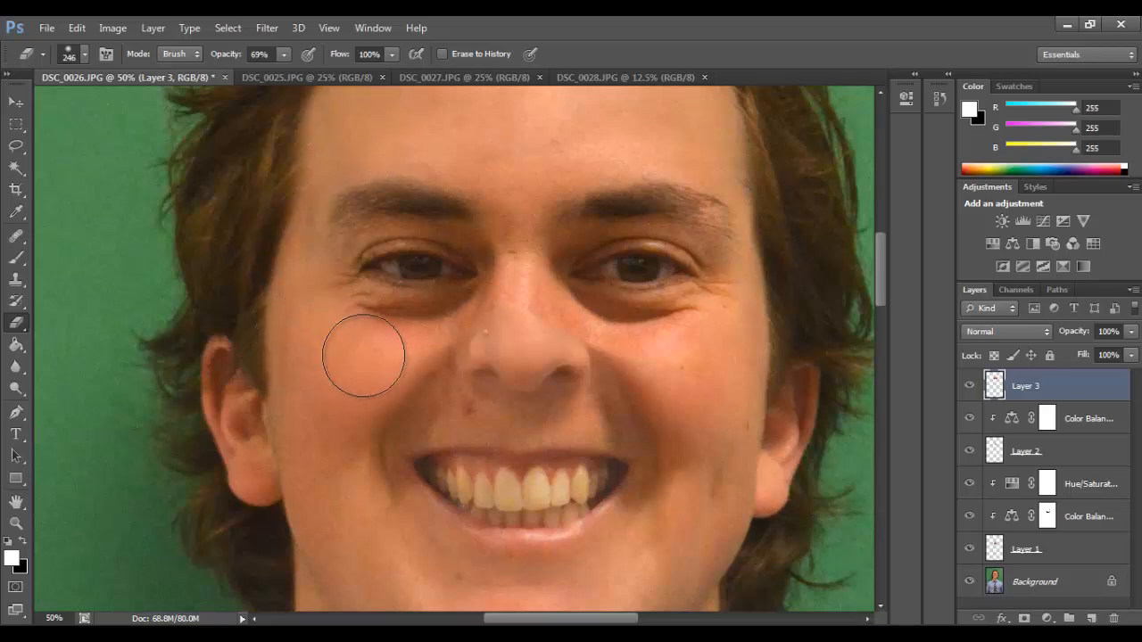
mouse_move(363, 355)
left_mouse_down()
mouse_move(396, 359)
mouse_move(354, 359)
mouse_move(390, 371)
left_mouse_up()
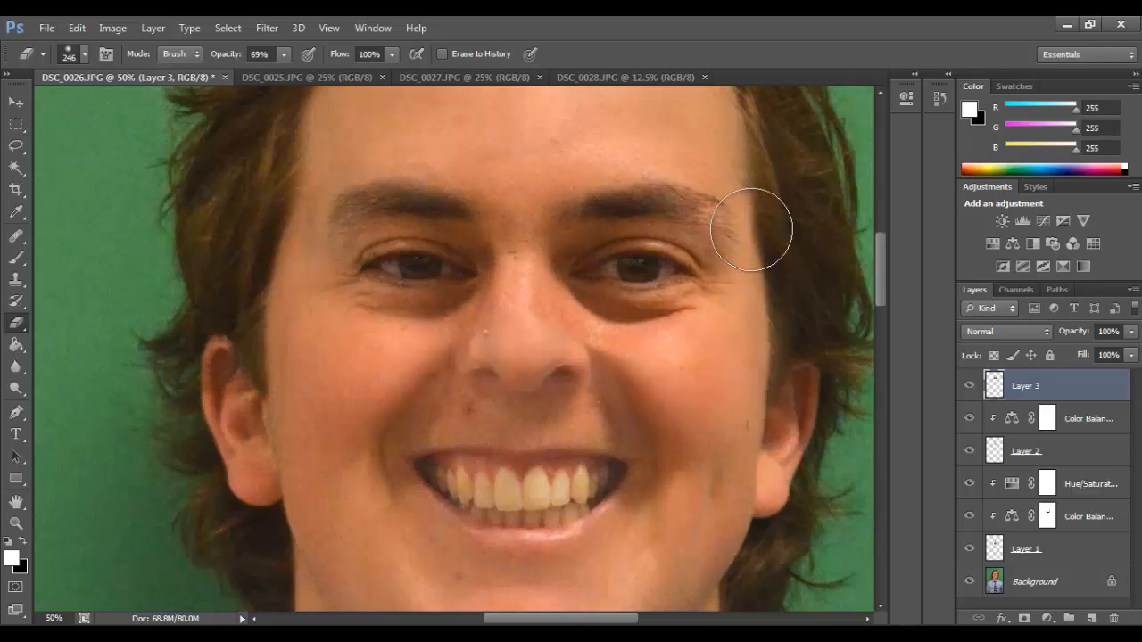
left_click_drag(751, 229, 725, 167)
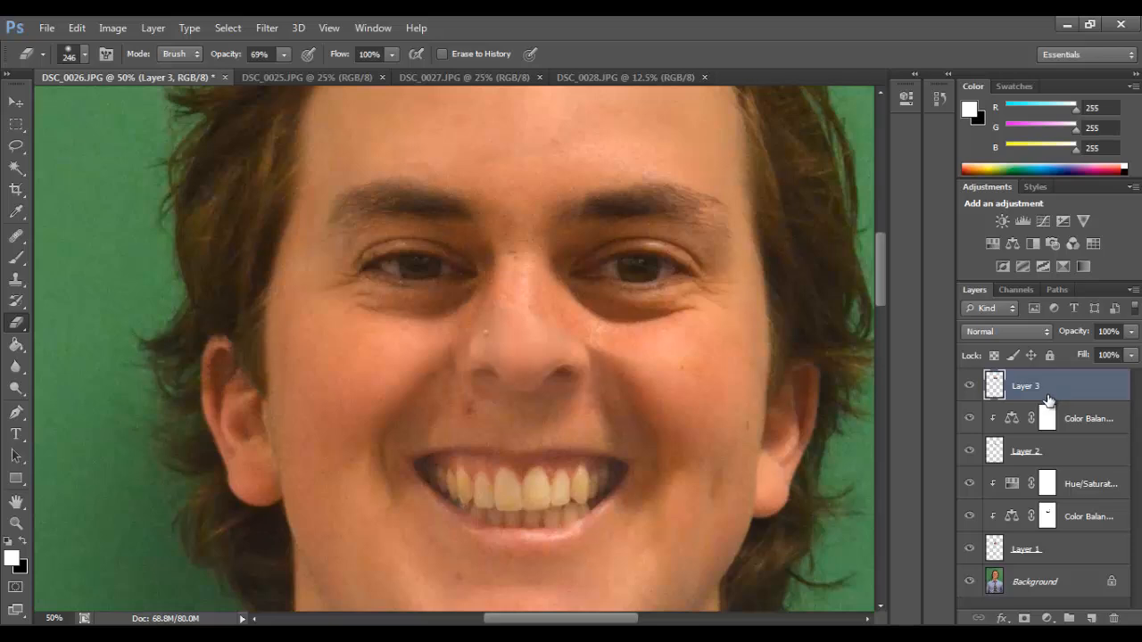
key("ctrl+minus")
key("ctrl+minus")
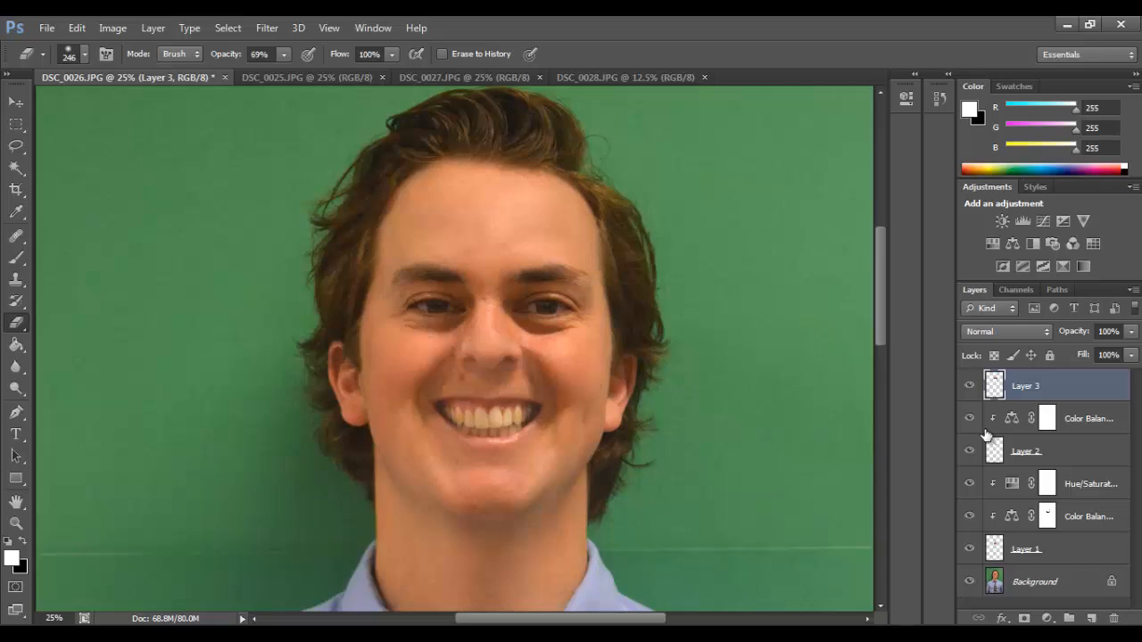
Add a Hue/Saturation adjustment clipped to Layer 3 and raise its Lightness to +6
key("ctrl+plus")
key("ctrl+plus")
key("ctrl+plus")
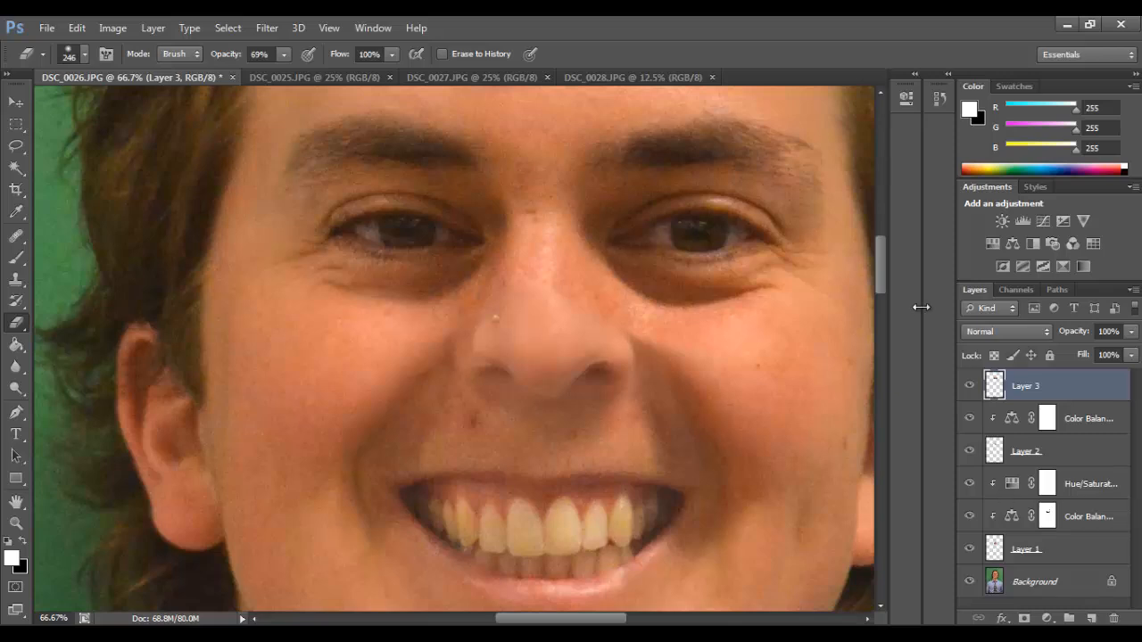
left_click_drag(883, 266, 879, 258)
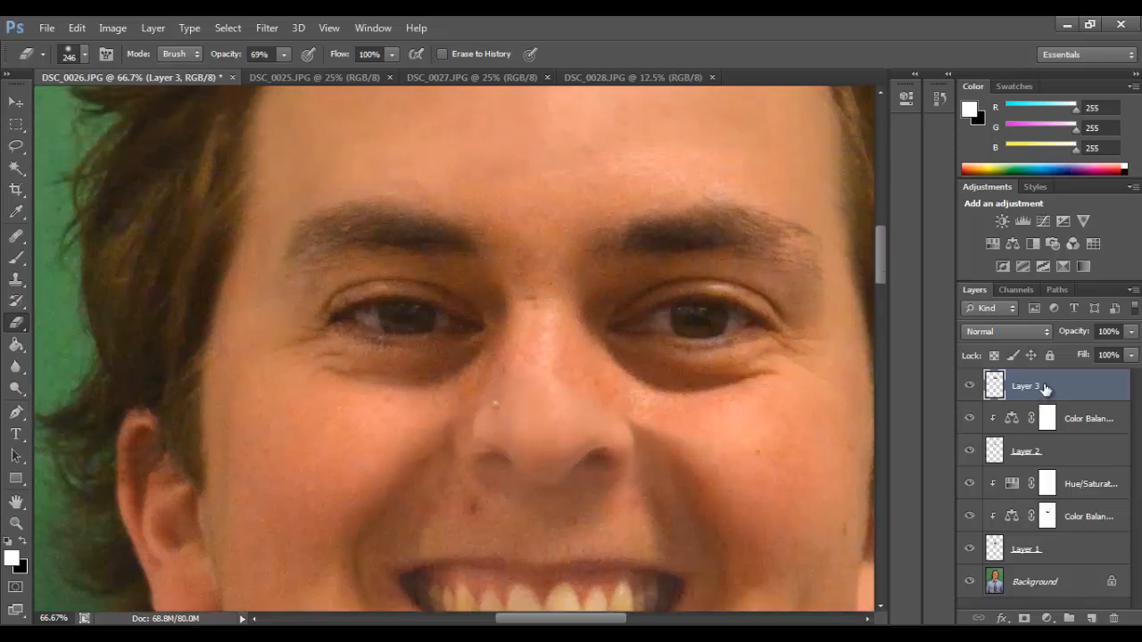
left_click(992, 248)
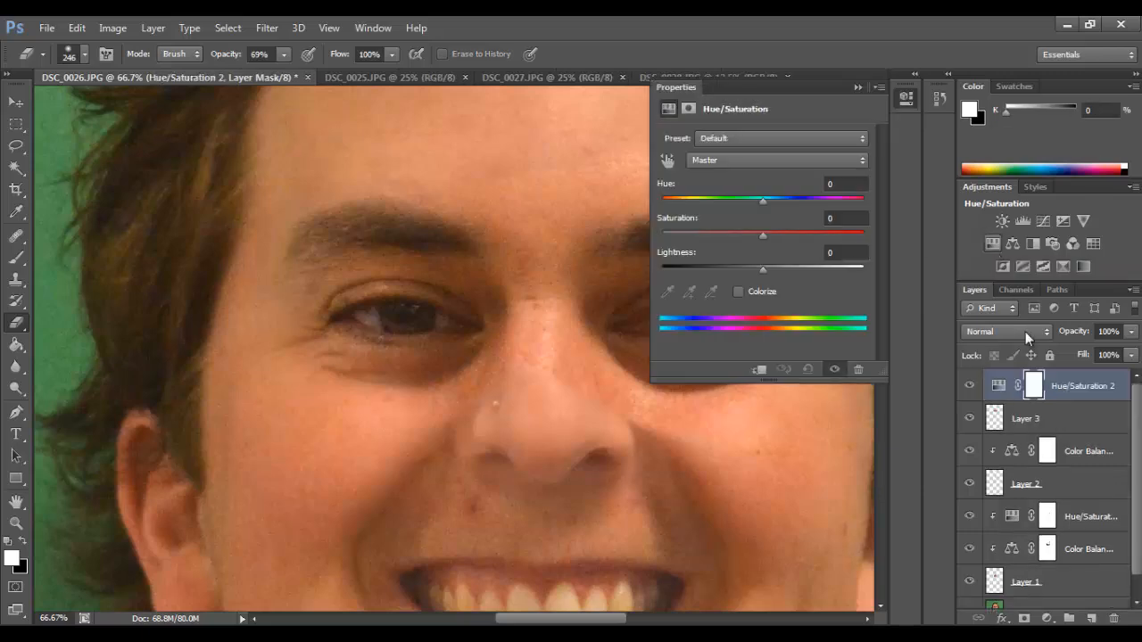
left_click(1066, 403, "alt")
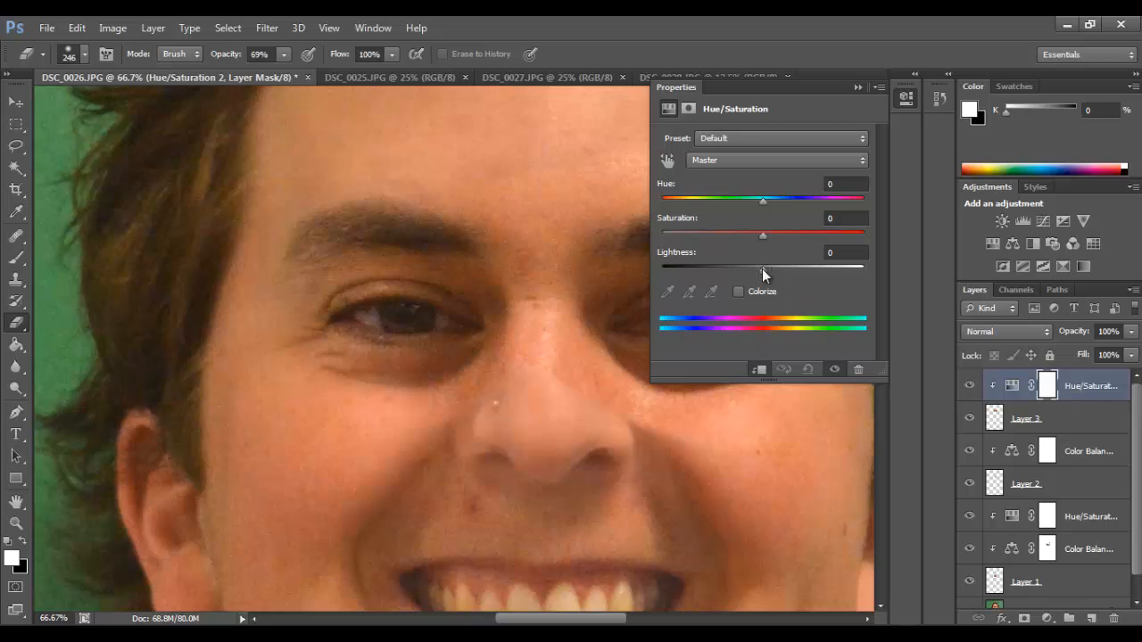
left_click_drag(762, 269, 770, 270)
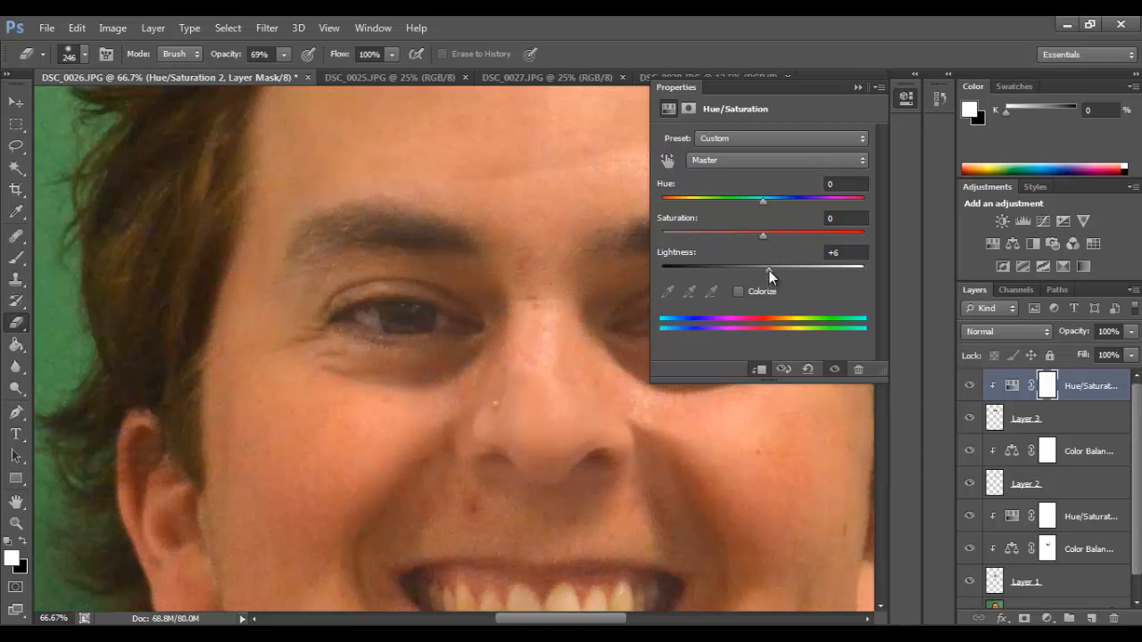
left_click(855, 87)
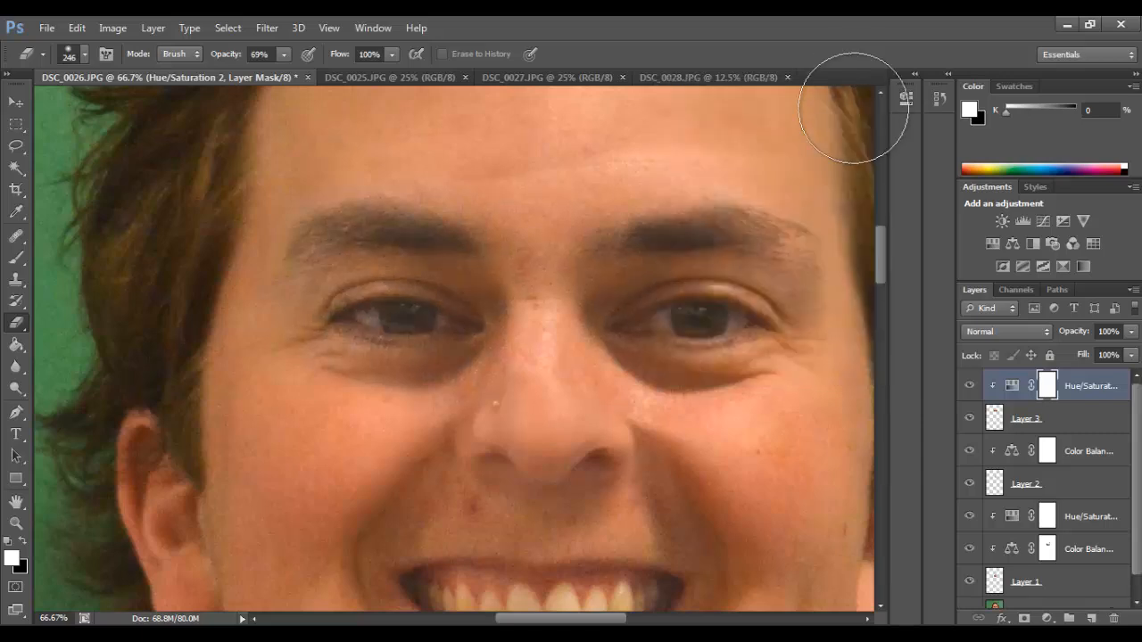
key("ctrl+minus")
key("ctrl+minus")
key("ctrl+minus")
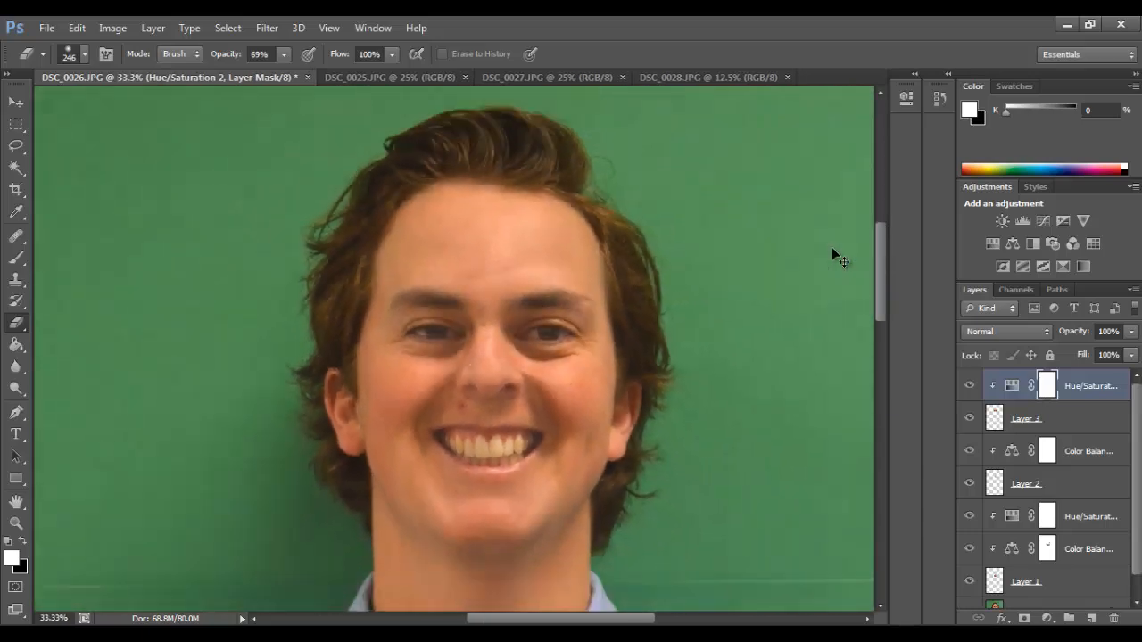
left_click(1073, 396)
double_click(1081, 387)
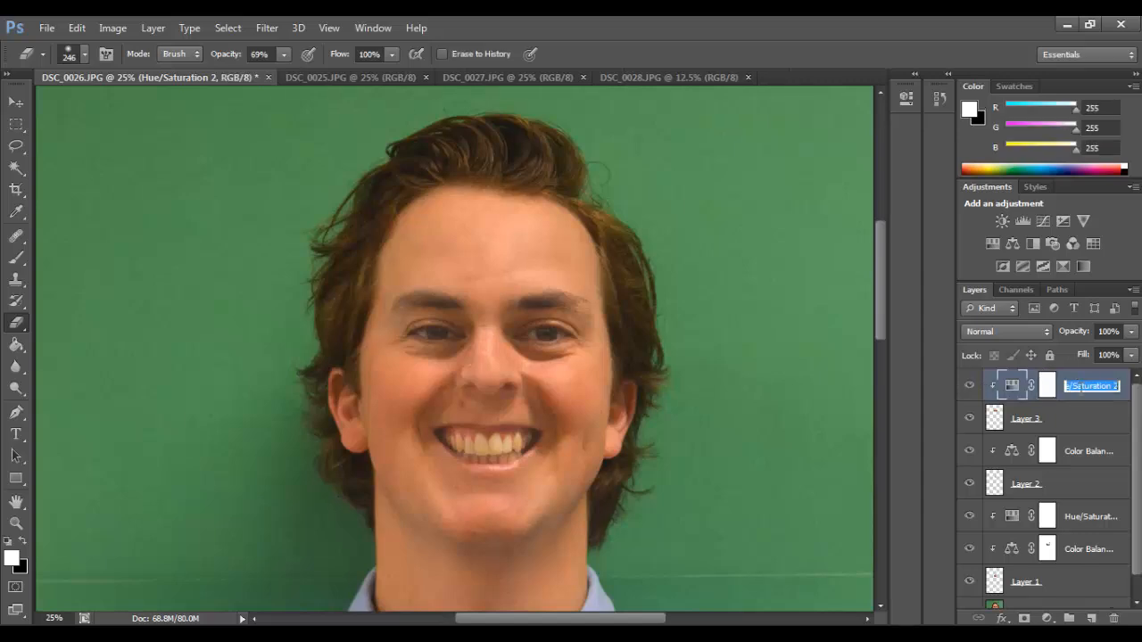
left_click(1078, 377)
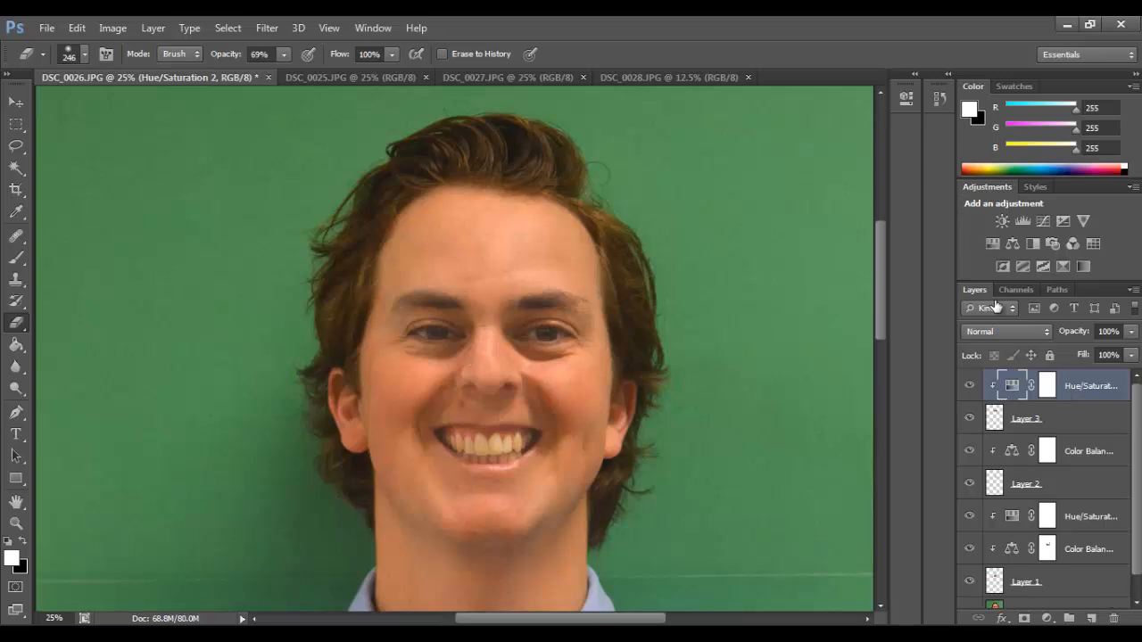
double_click(1011, 392)
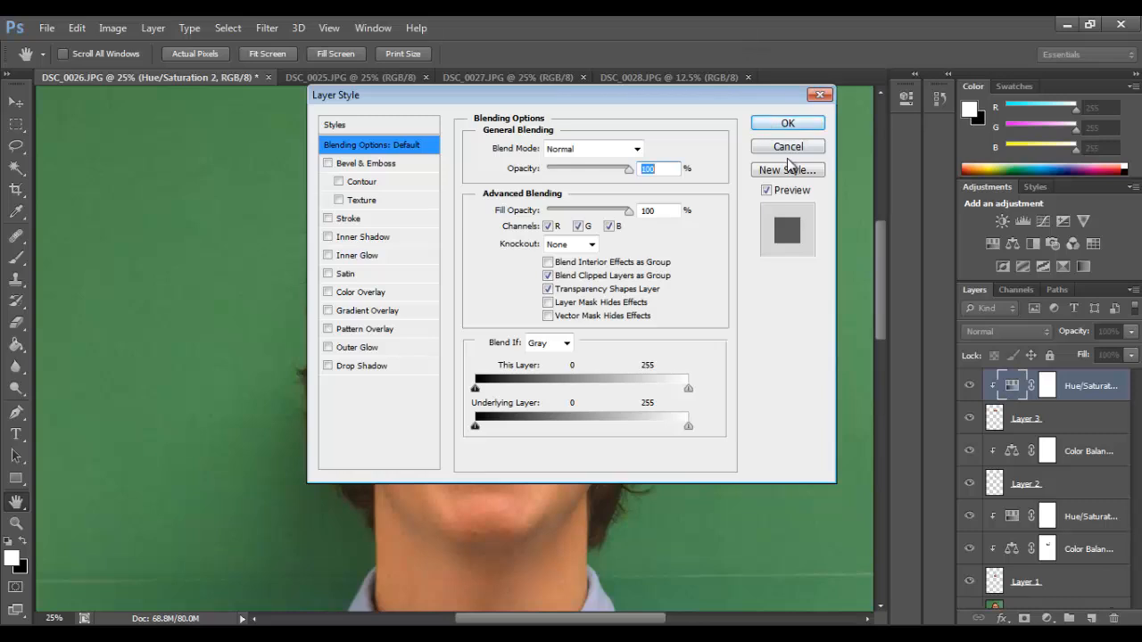
left_click(788, 148)
key("e")
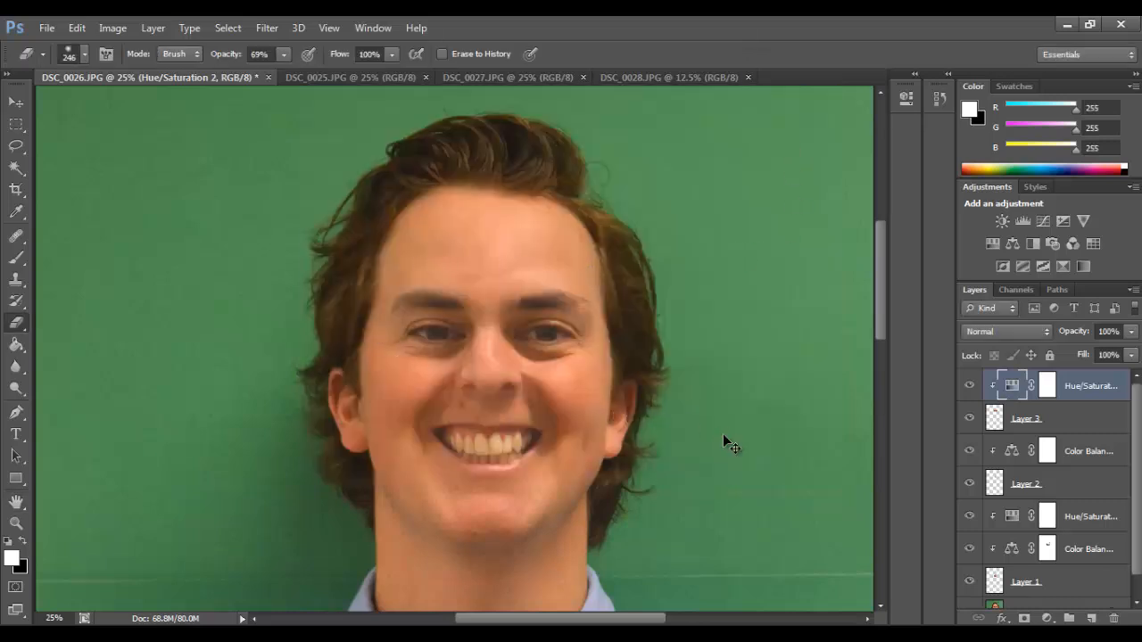
Enlarge the pasted eyes on Layer 3 to 102.83% width and 102.71% height
key("ctrl+minus")
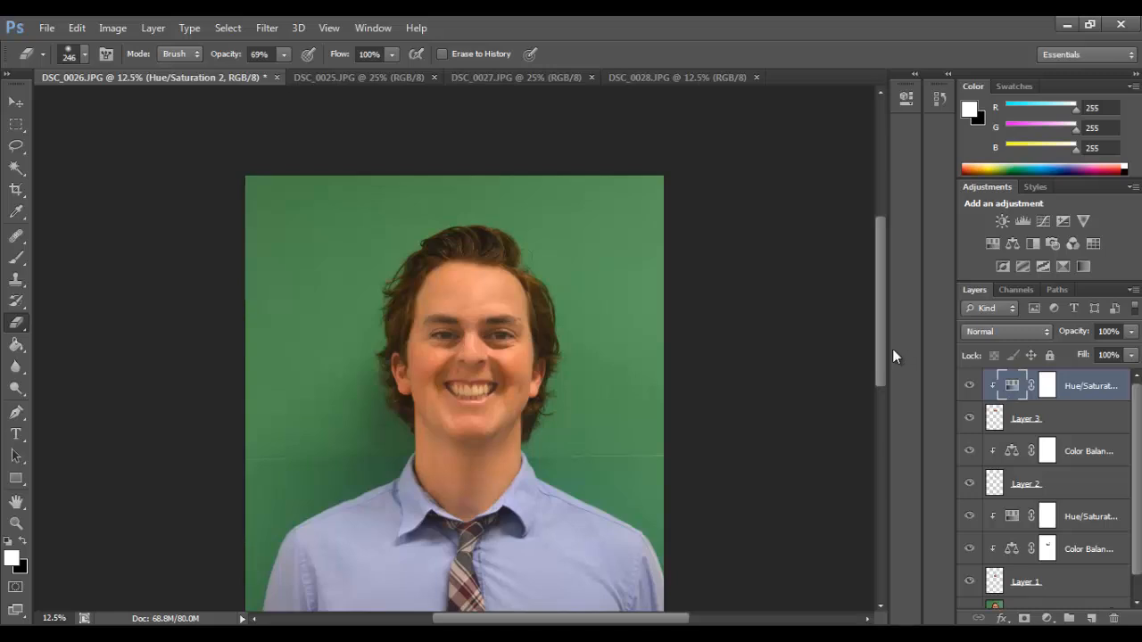
mouse_move(879, 345)
left_mouse_down()
mouse_move(868, 396)
mouse_move(876, 366)
left_mouse_up()
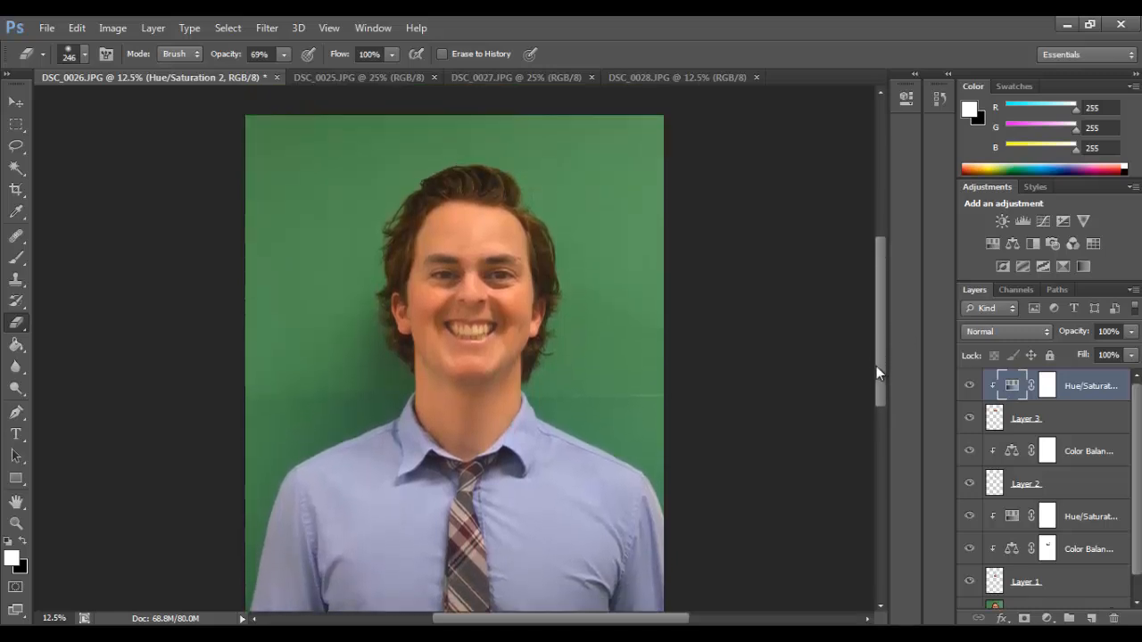
left_click(1064, 426)
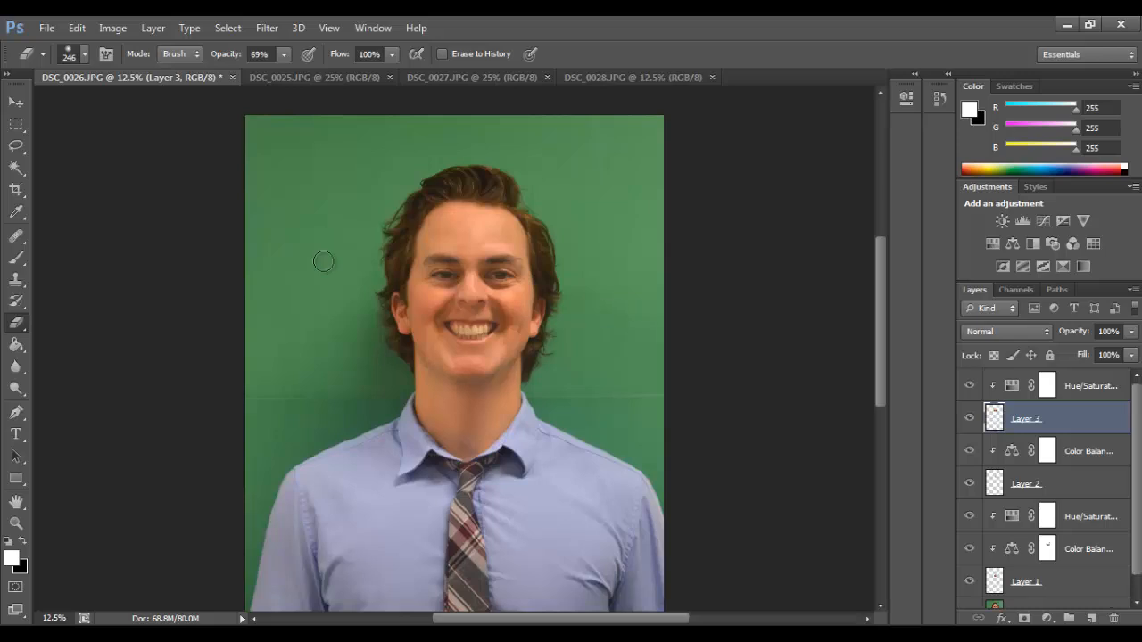
left_click(16, 101)
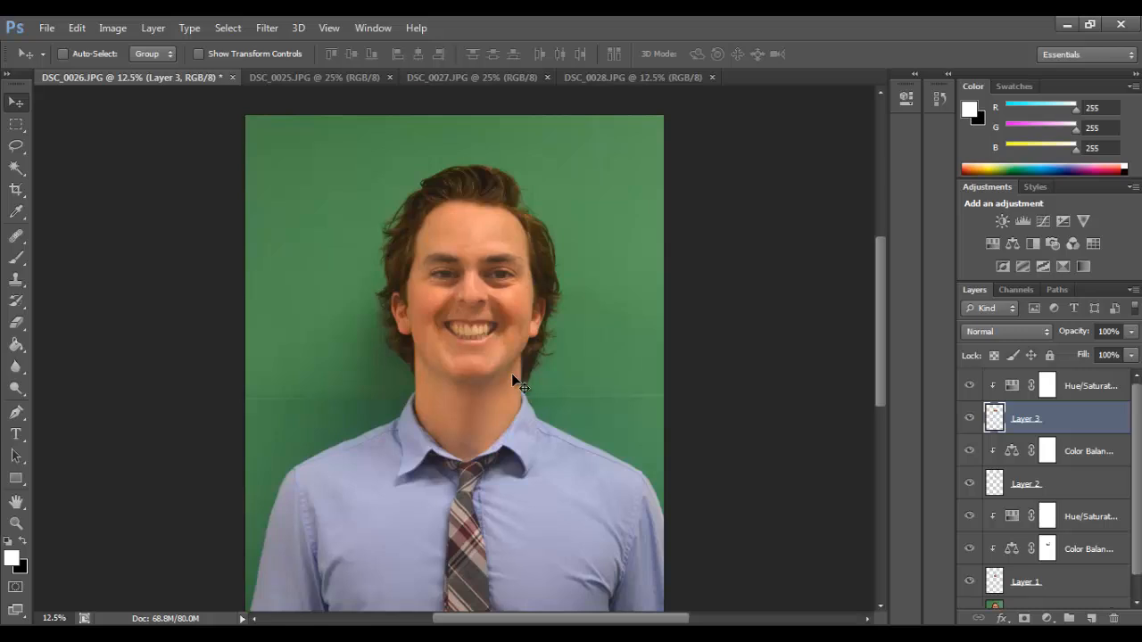
key("ctrl+t")
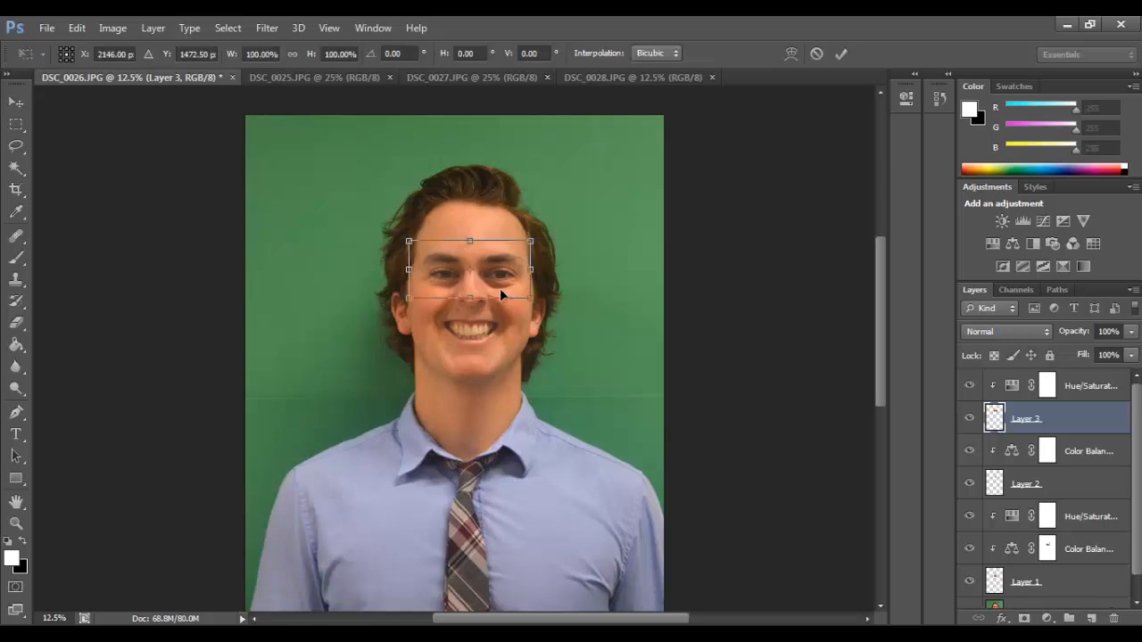
left_click_drag(526, 297, 526, 297)
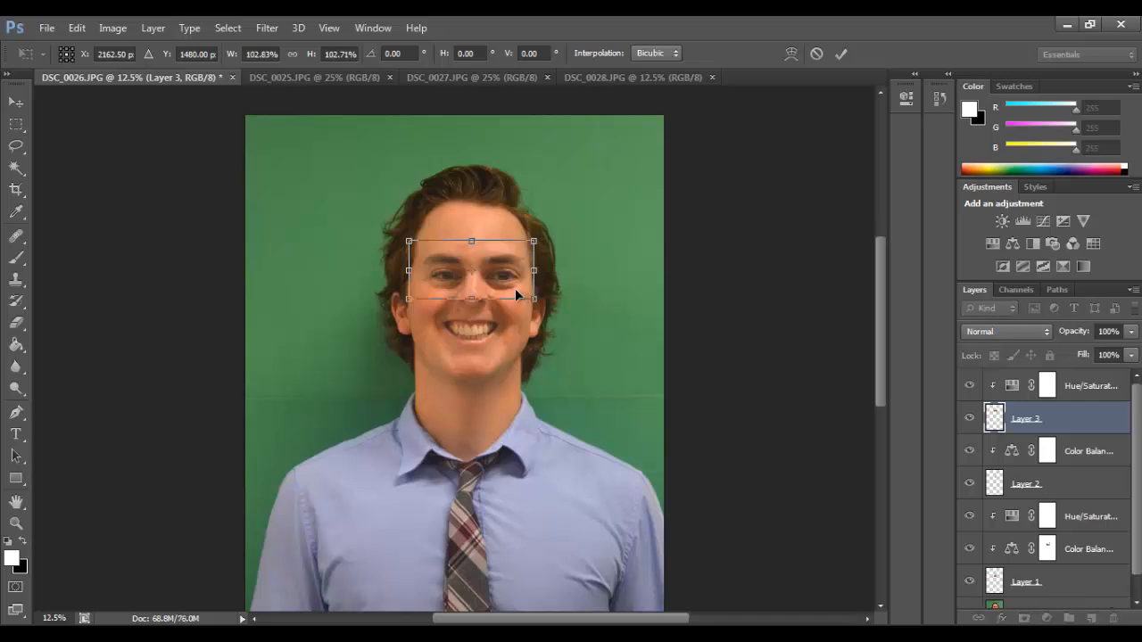
key("Return")
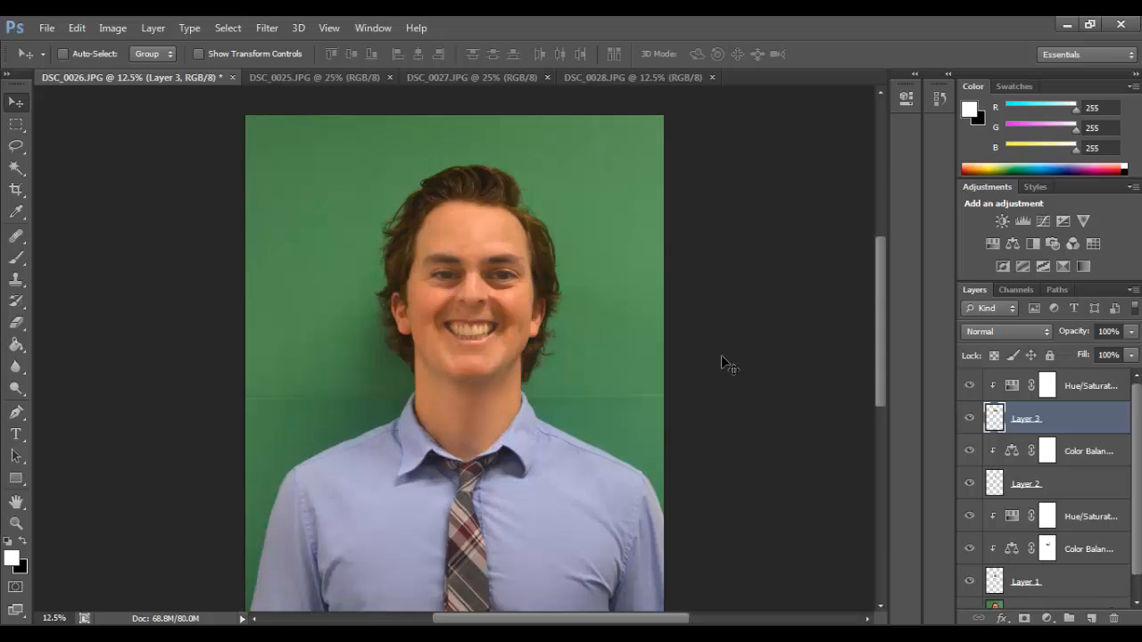
Set the Lightness of the Hue/Saturation adjustment clipped to Layer 3 to +3
left_click(1011, 389)
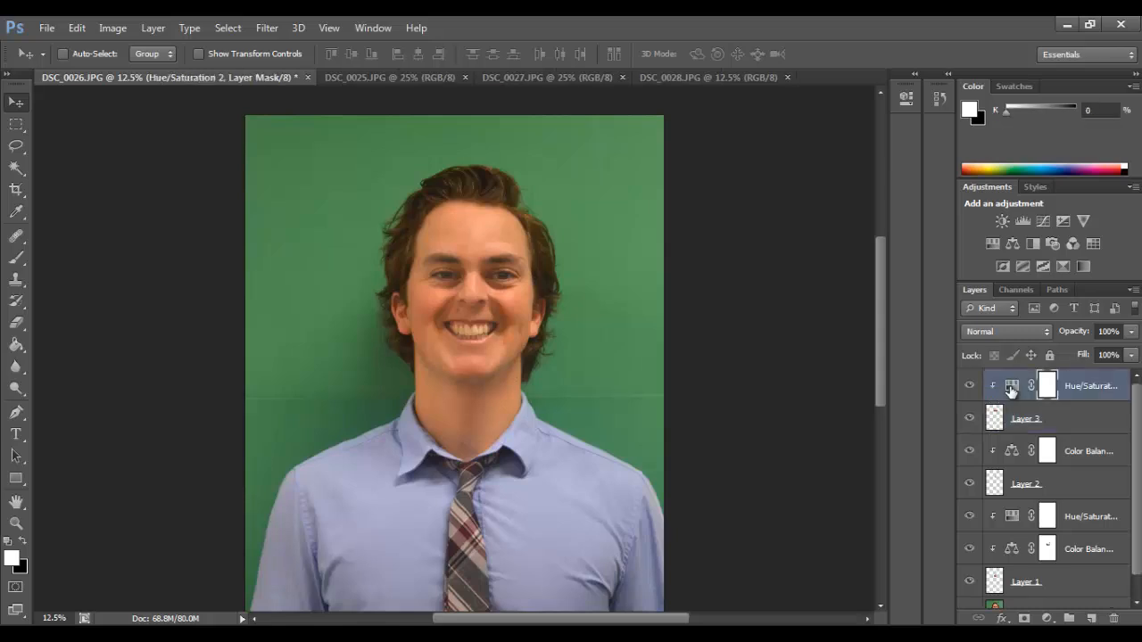
double_click(1011, 389)
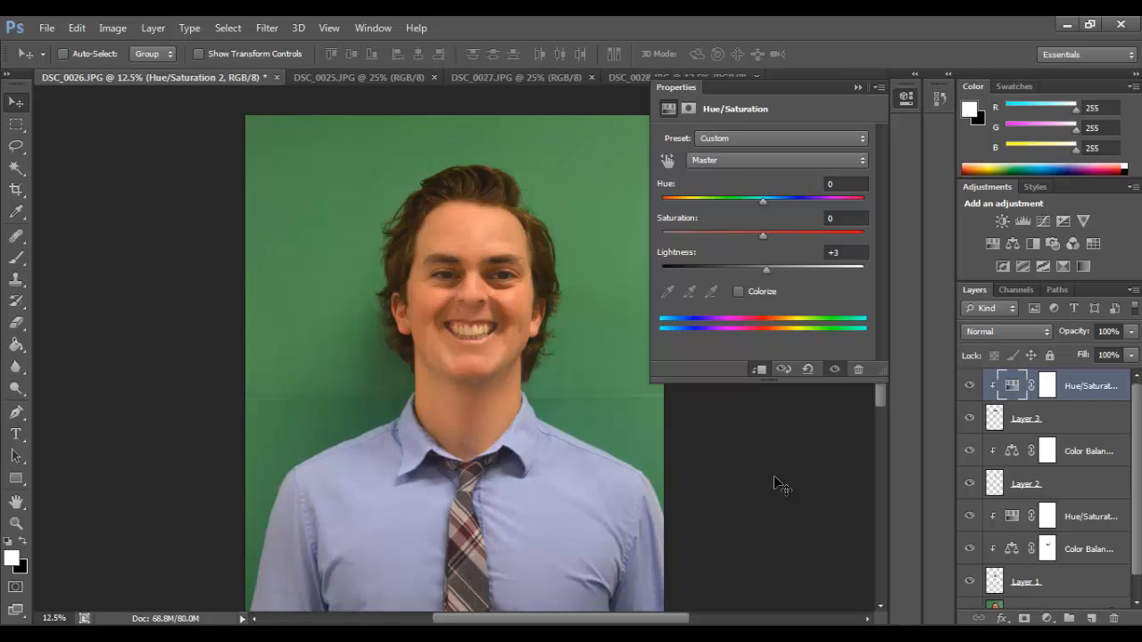
left_click(858, 88)
Make Layer 3 active for the Eraser and examine the blend of the pasted eyes up close and in the whole portrait
key("ctrl+plus")
key("ctrl+plus")
key("ctrl+plus")
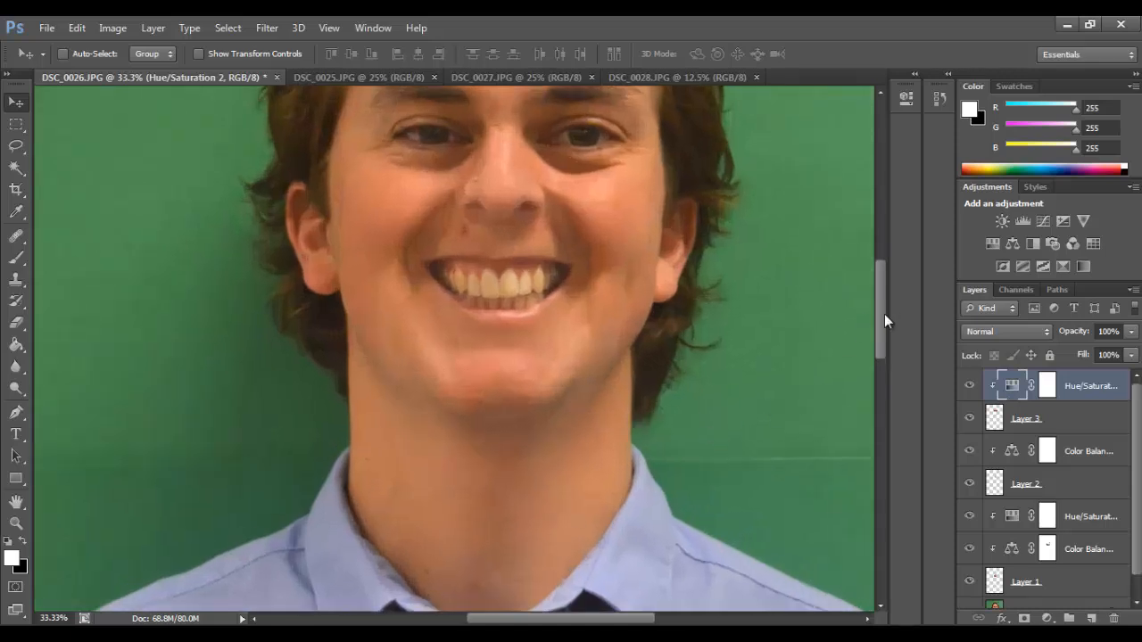
left_click_drag(884, 314, 880, 279)
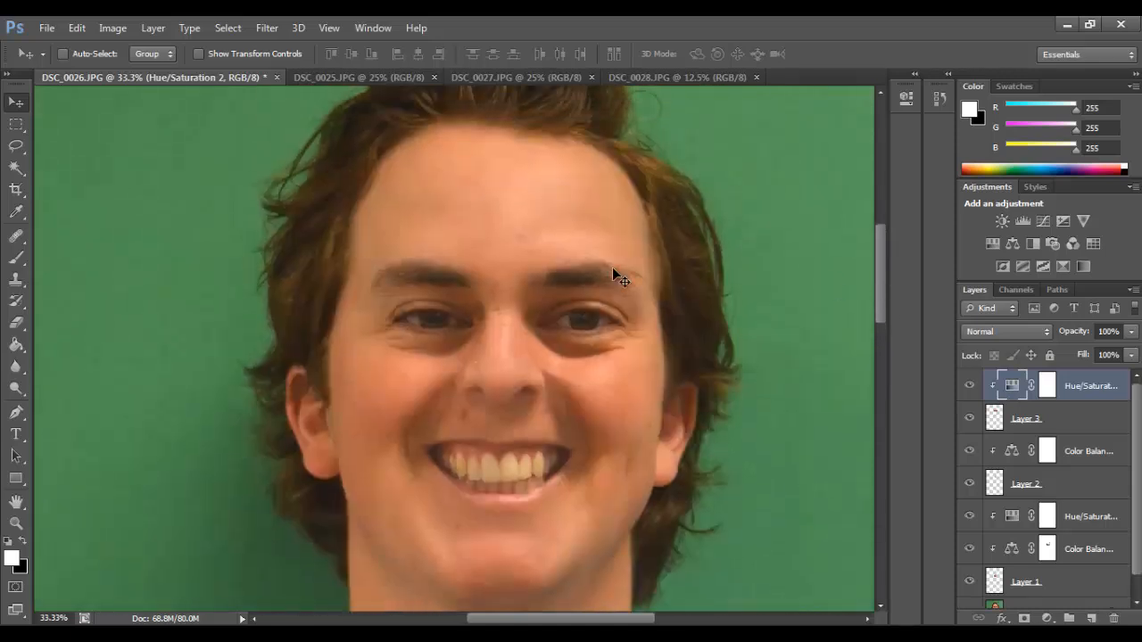
left_click(16, 323)
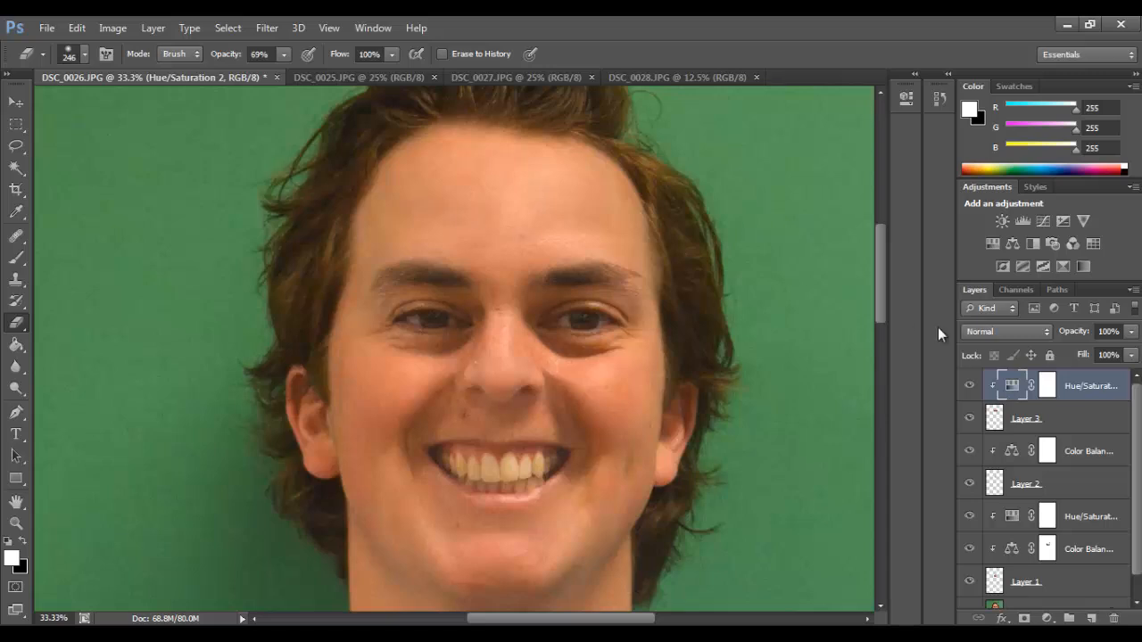
left_click(1072, 422)
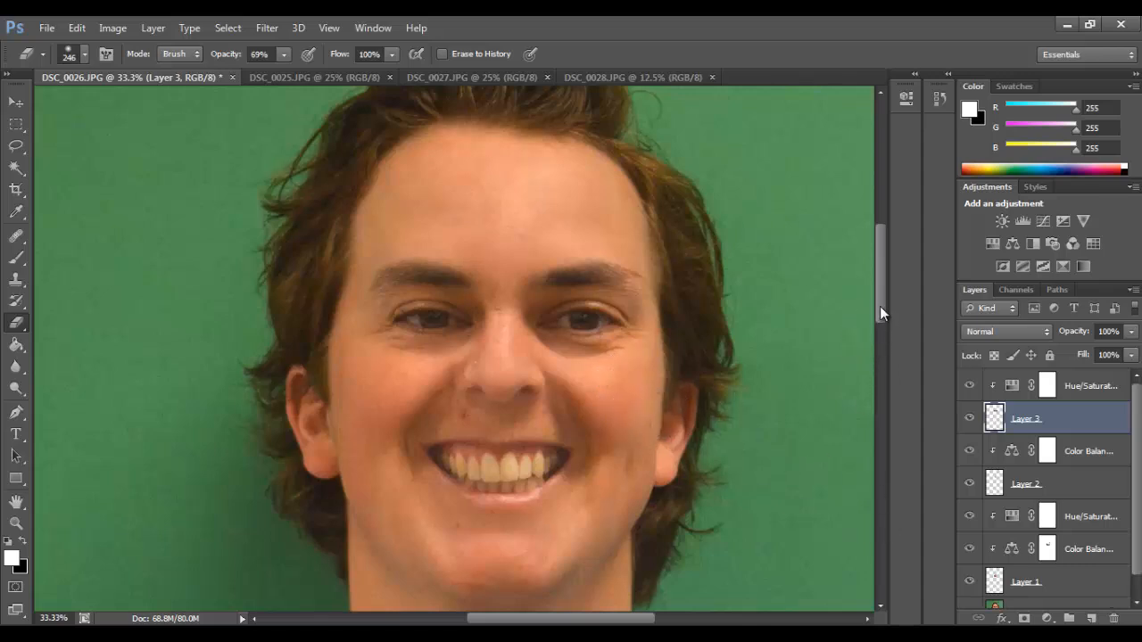
left_click_drag(880, 306, 883, 326)
key("ctrl+minus")
key("ctrl+minus")
key("ctrl+minus")
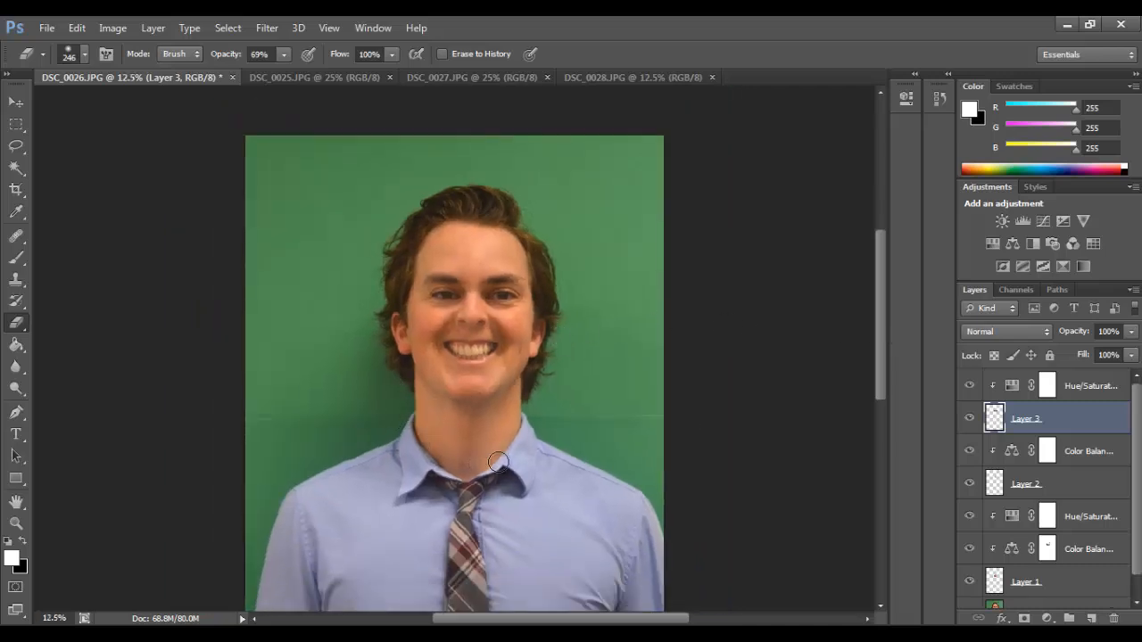
Switch to the Move tool and flatten all layers of the composite portrait into a single background
left_click(15, 105)
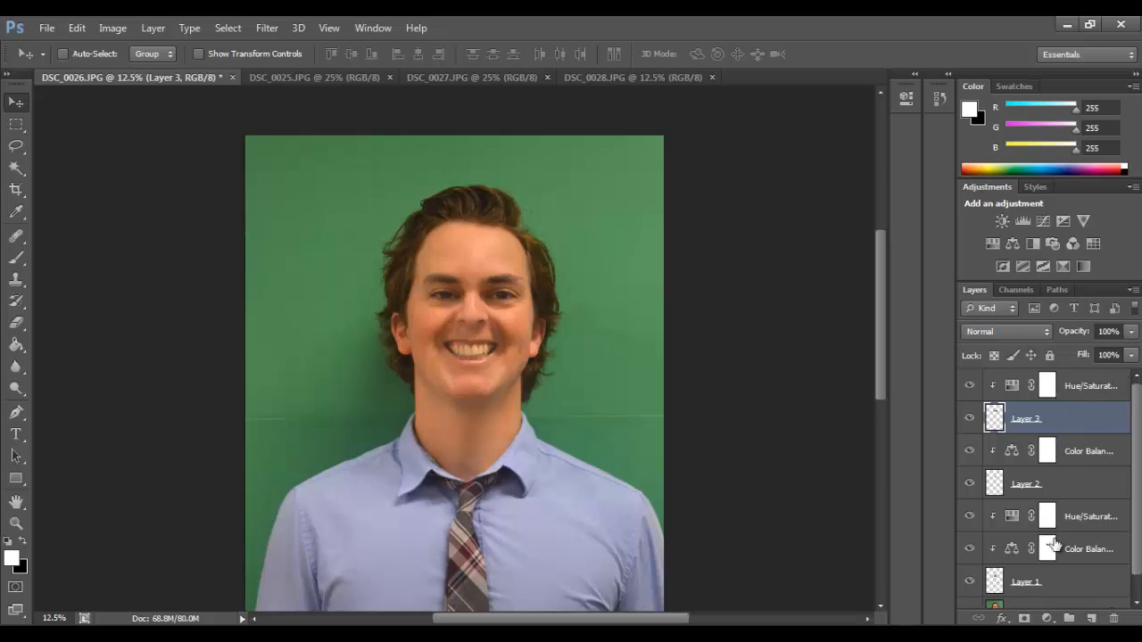
left_click(1134, 292)
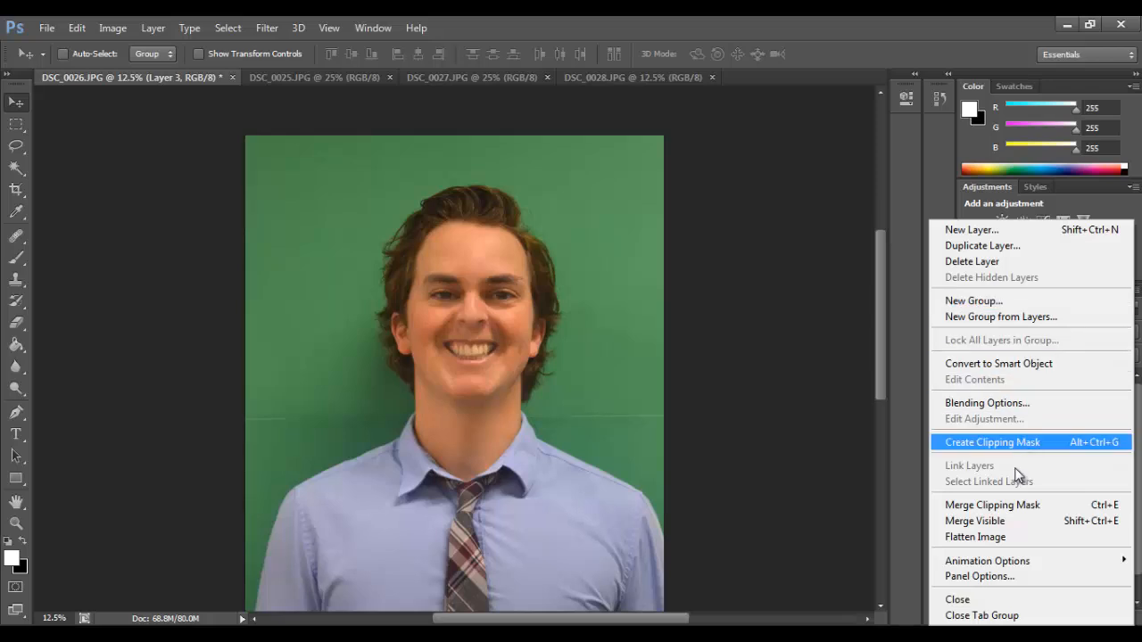
left_click(1003, 538)
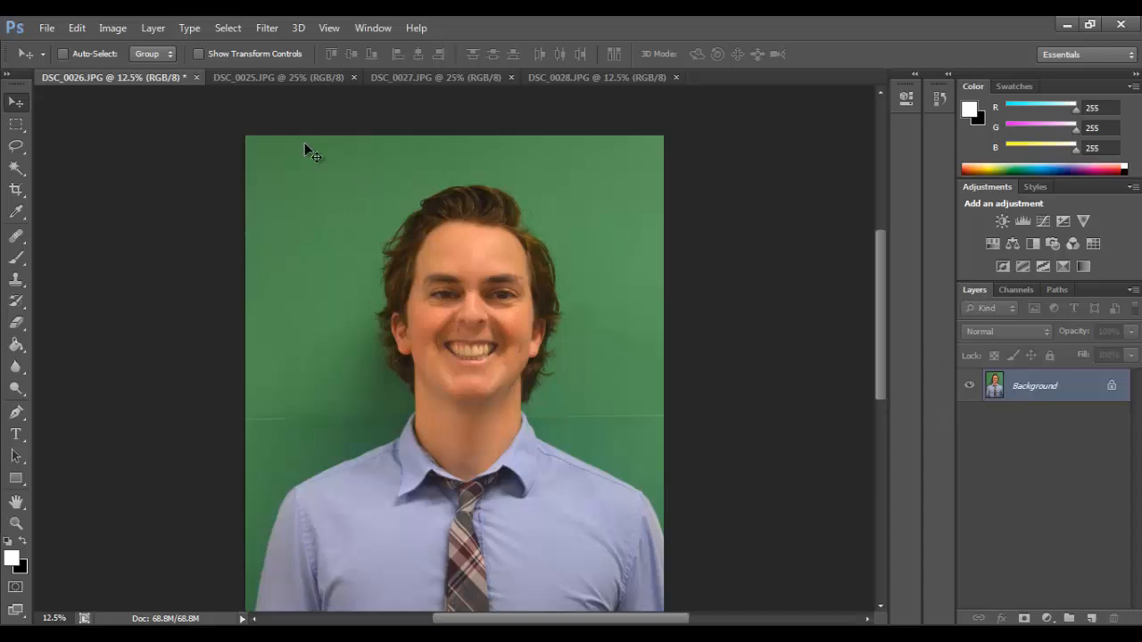
Save the flattened portrait in Student Photos as a JPEG named with the surname plus "_newkid", at quality 12 (Maximum), Baseline ("Standard")
left_click(46, 29)
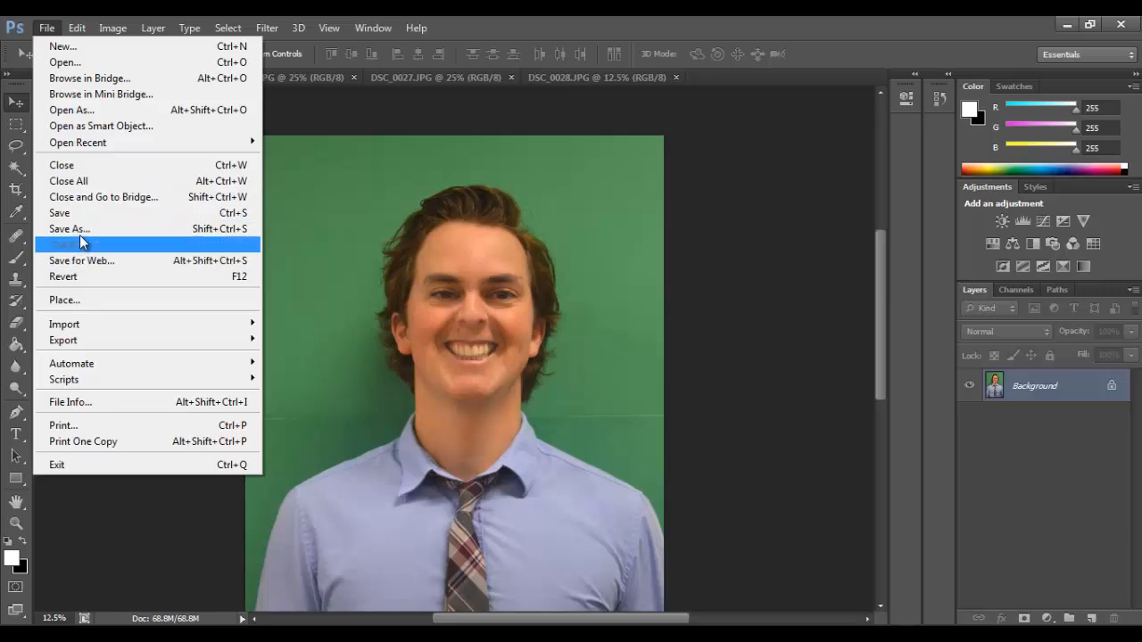
left_click(81, 229)
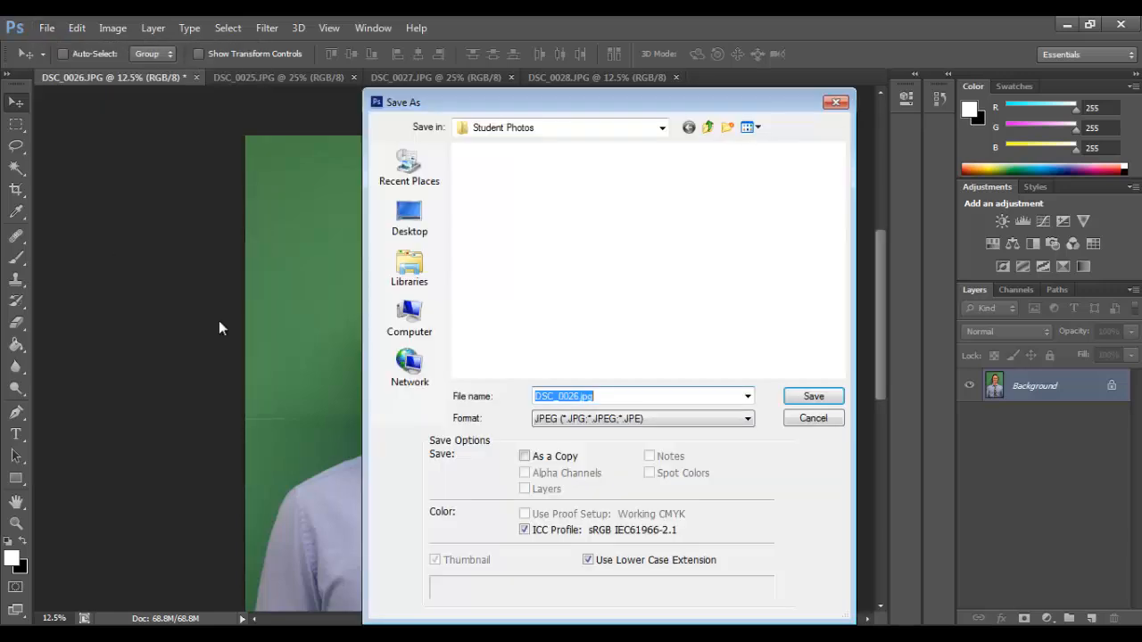
left_click(577, 397)
double_click(575, 397)
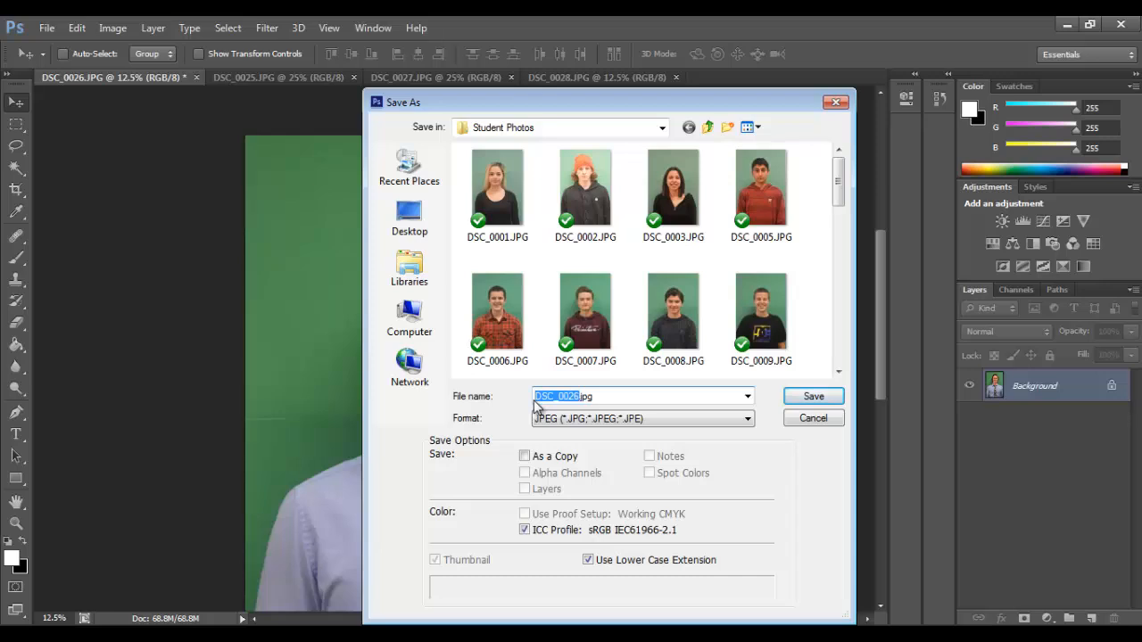
type("coleman_newkid")
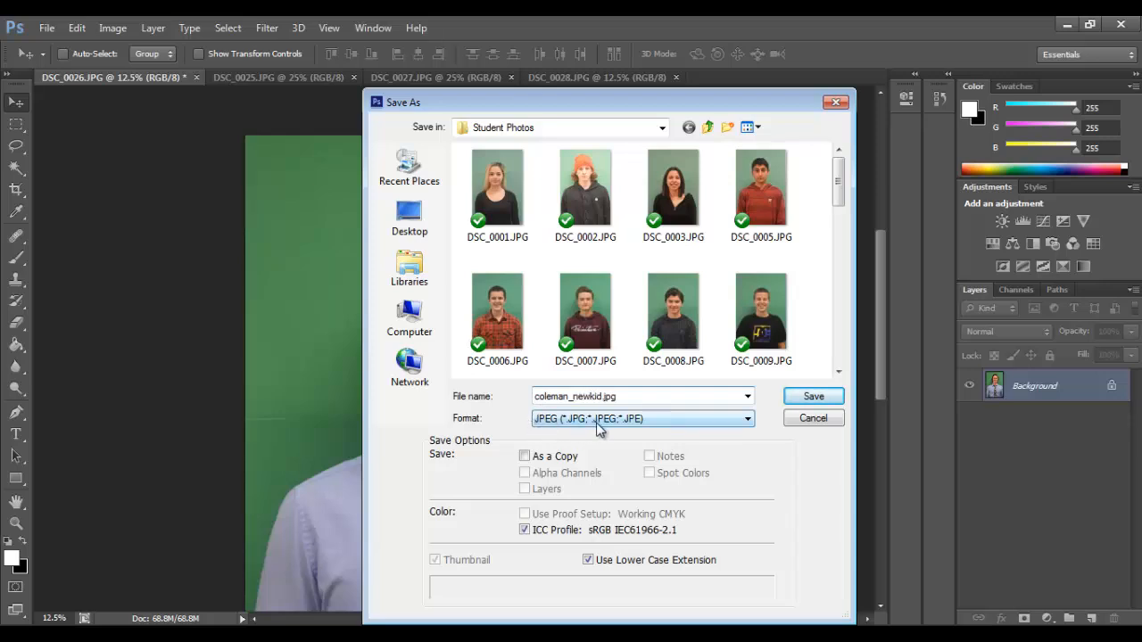
left_click(814, 398)
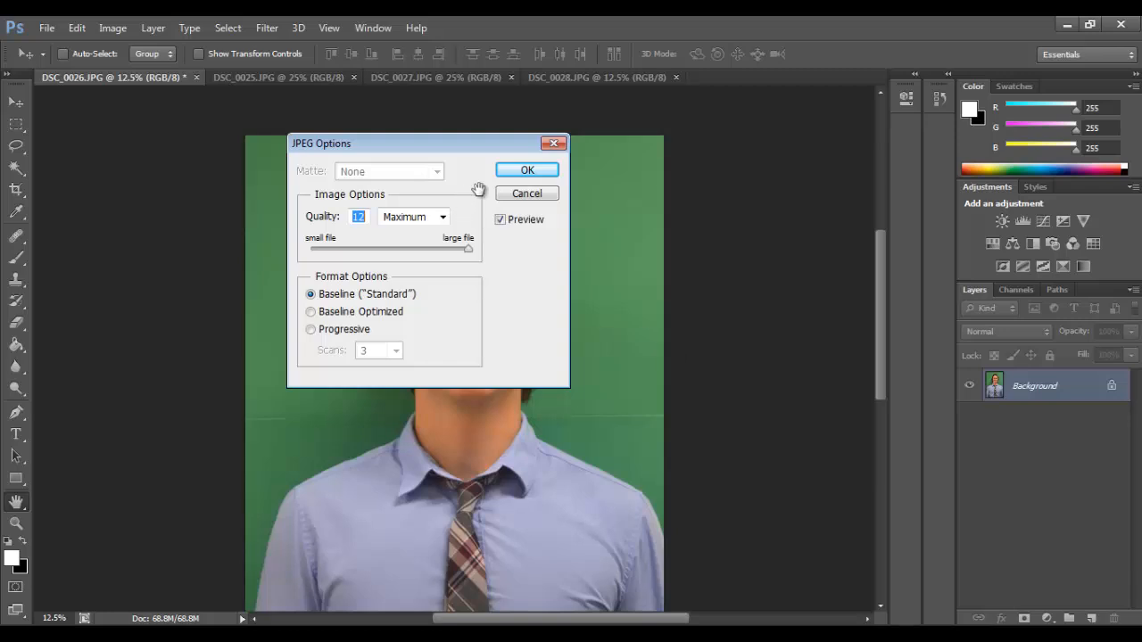
left_click(520, 171)
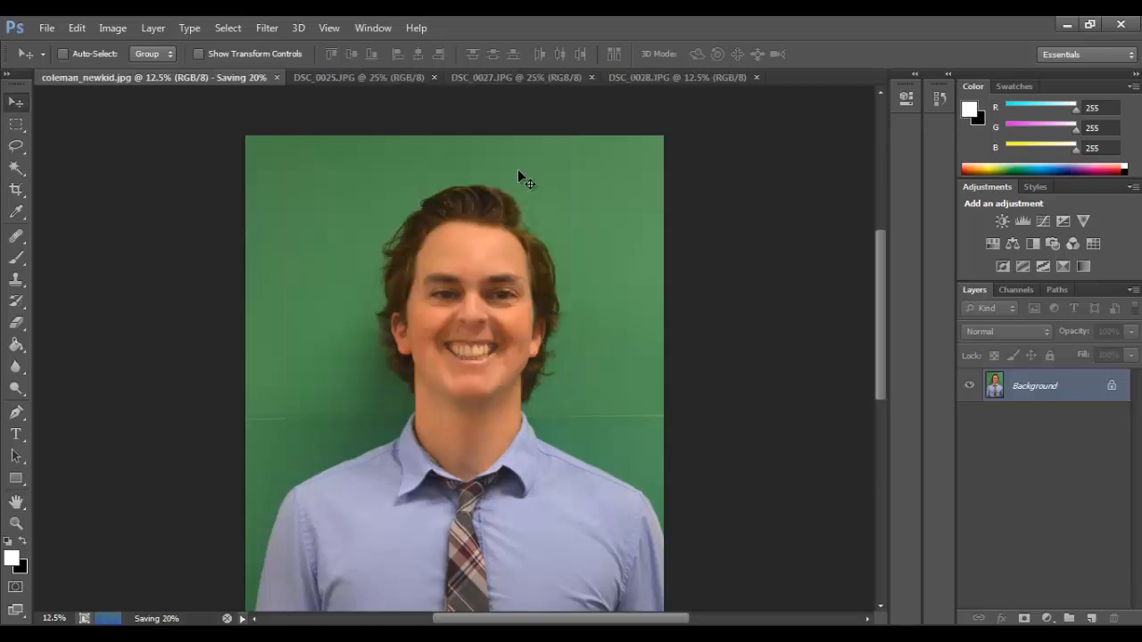